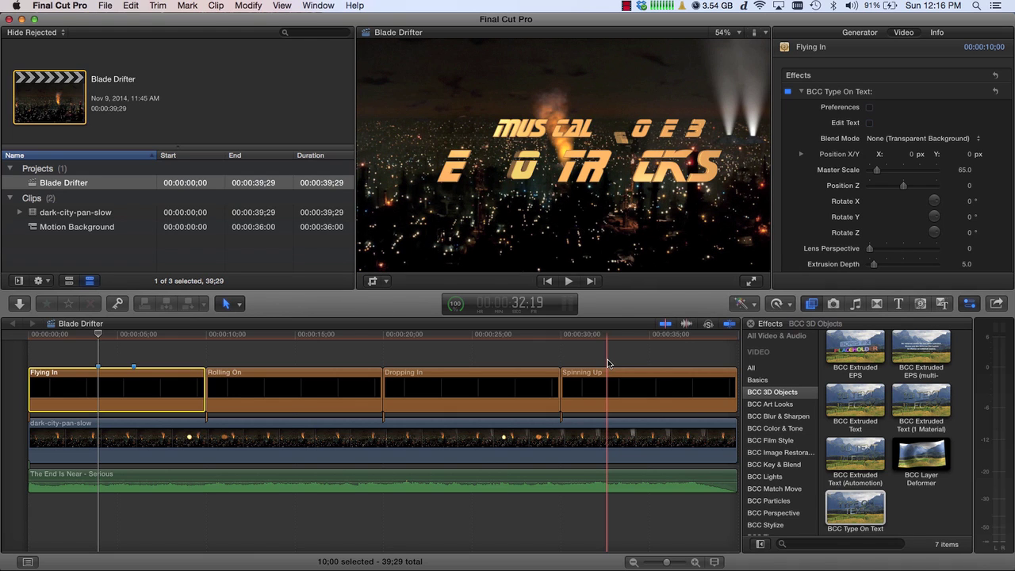
Create a new project named "Blade Demo" in the 06-3D Type On Text event, keeping the 720p HD 29.97p settings
key("super+n")
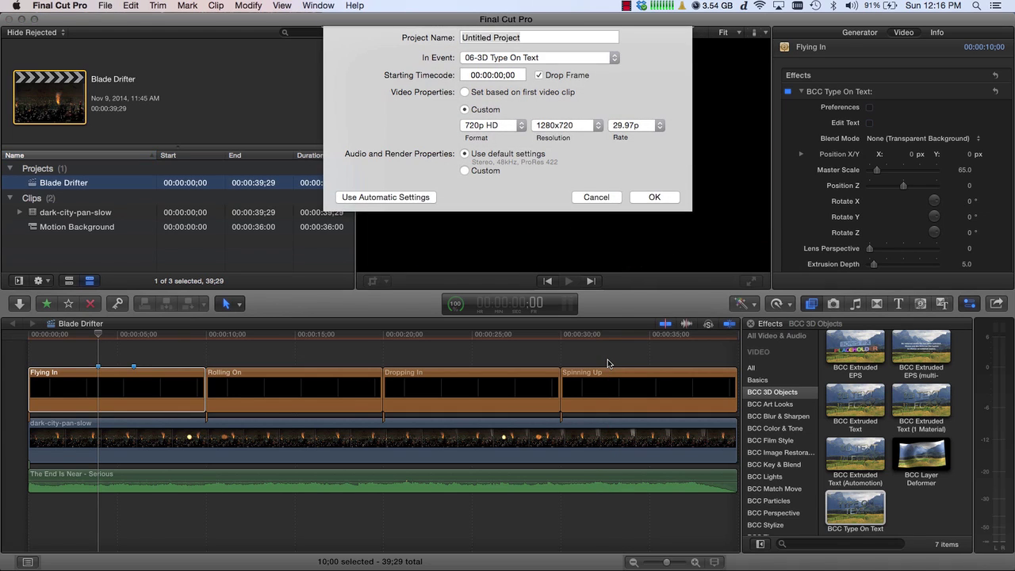
type("Blade Demo")
key("Return")
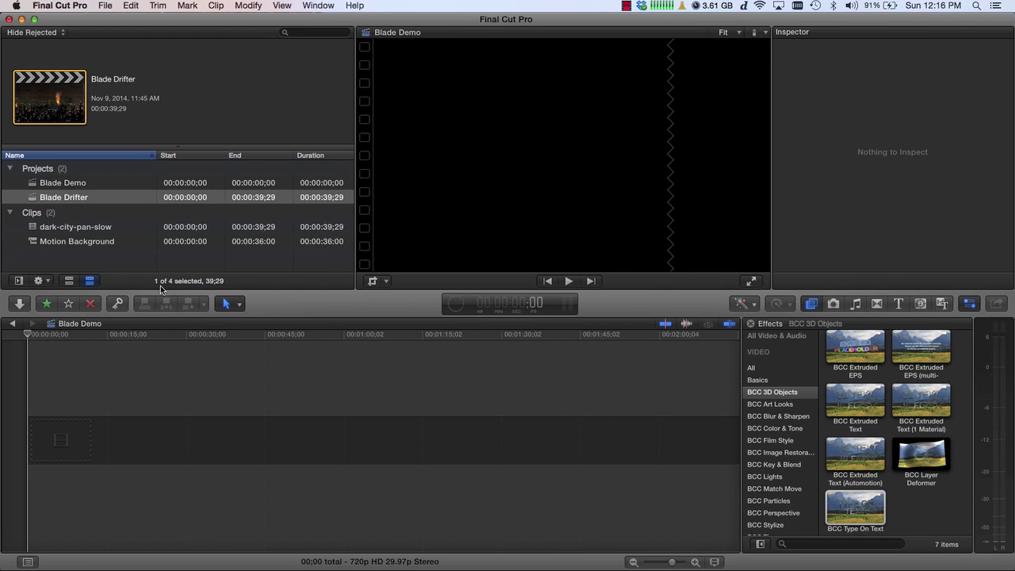
Append the dark-city-pan-slow clip to the empty Blade Demo timeline and fit the timeline to the window
left_click(86, 230)
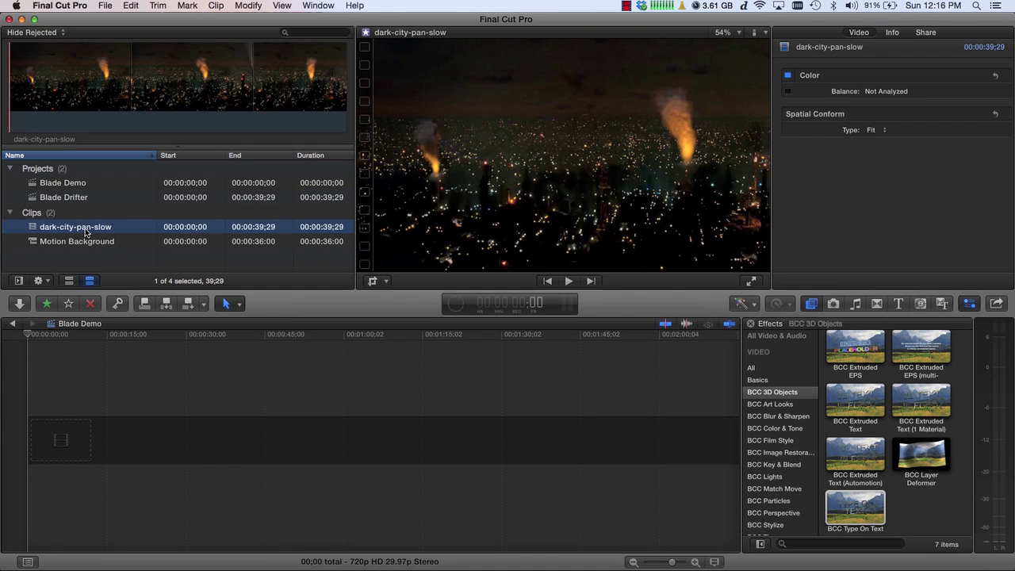
key("e")
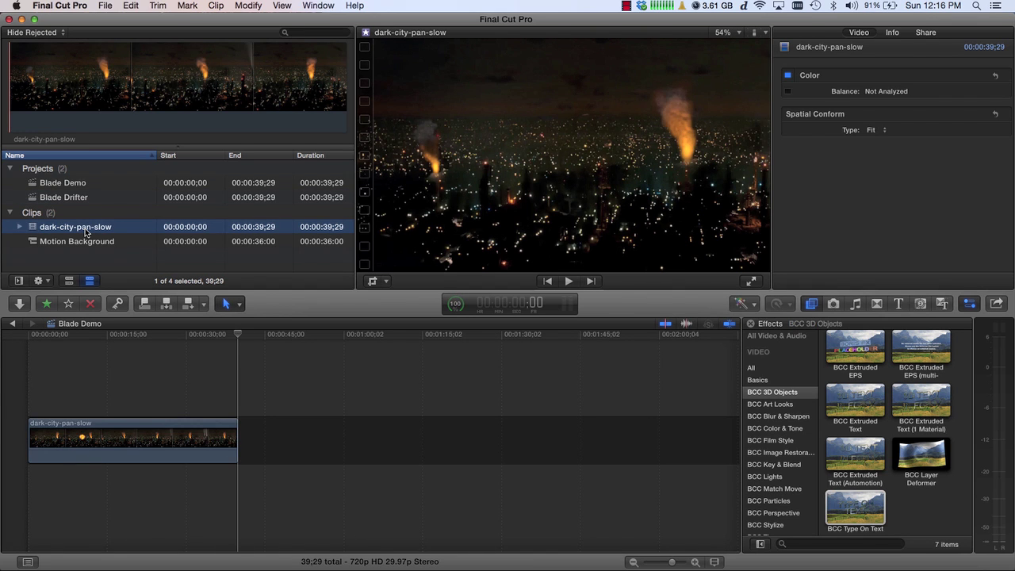
left_click(52, 491)
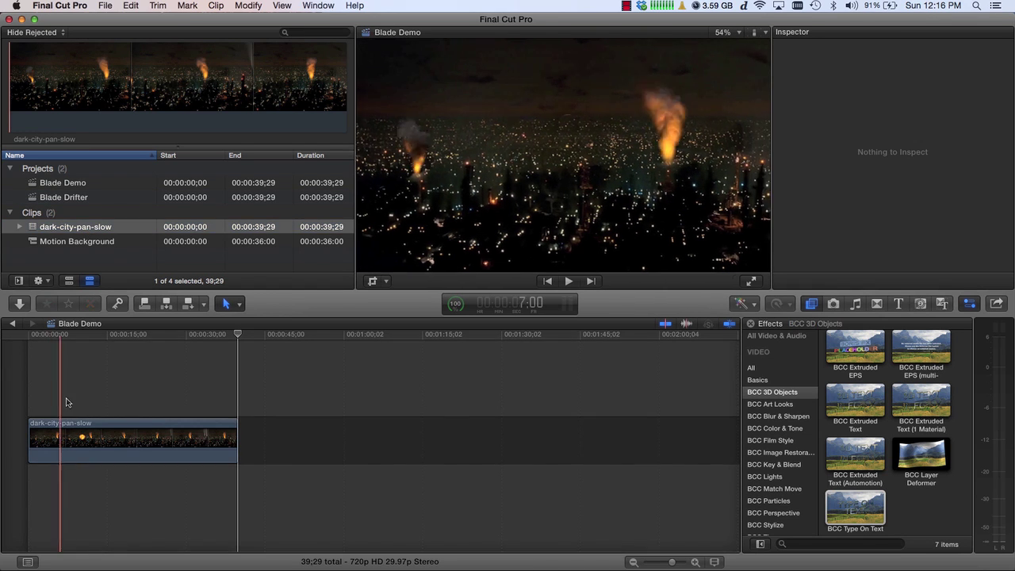
left_click(47, 451)
key("shift+z")
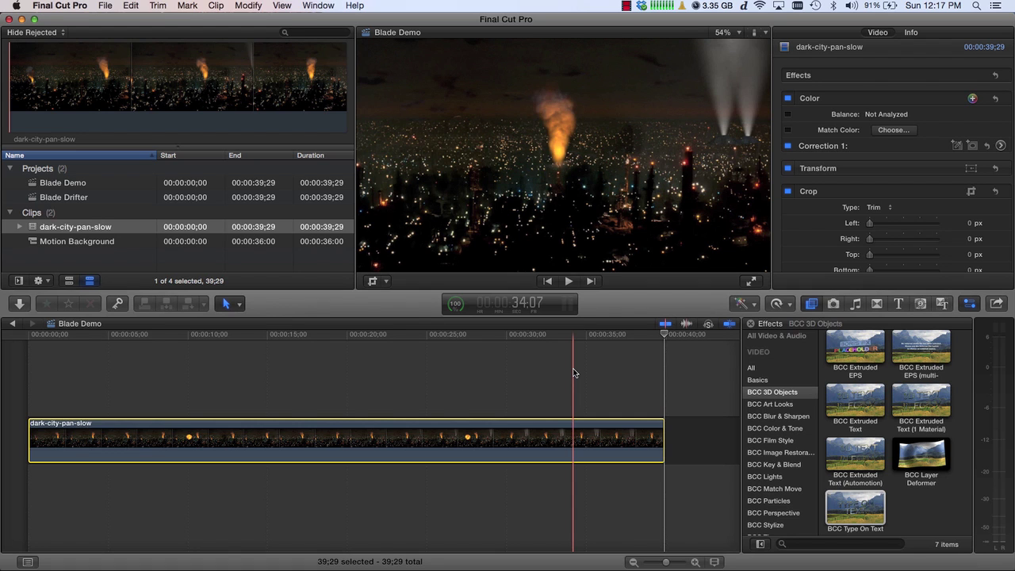
Play back the city footage in the timeline from about 28 seconds to about 32 seconds
left_click(476, 353)
key("space")
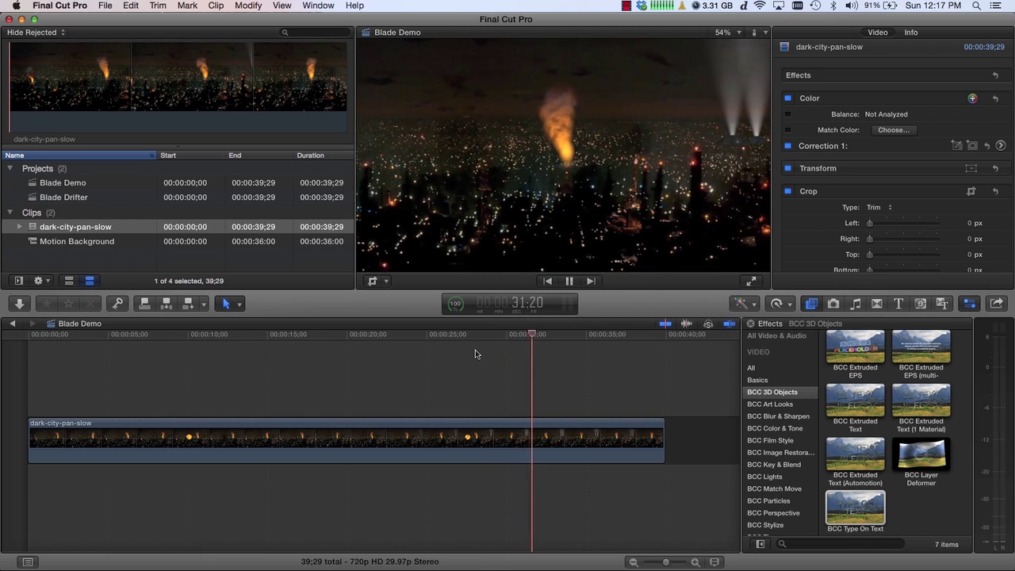
key("space")
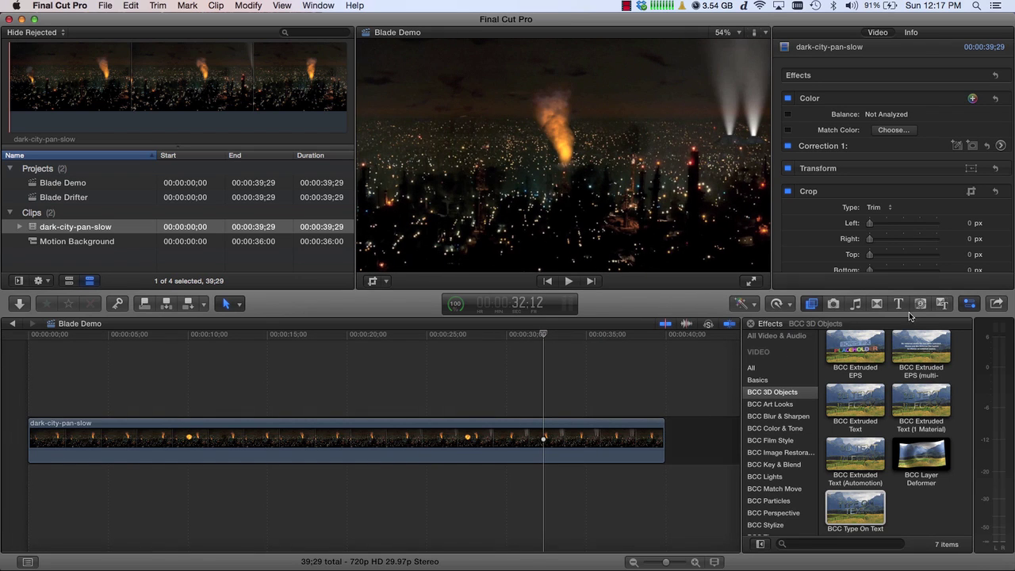
Connect a Custom solid generator above the city clip at the very start of the timeline
left_click(919, 305)
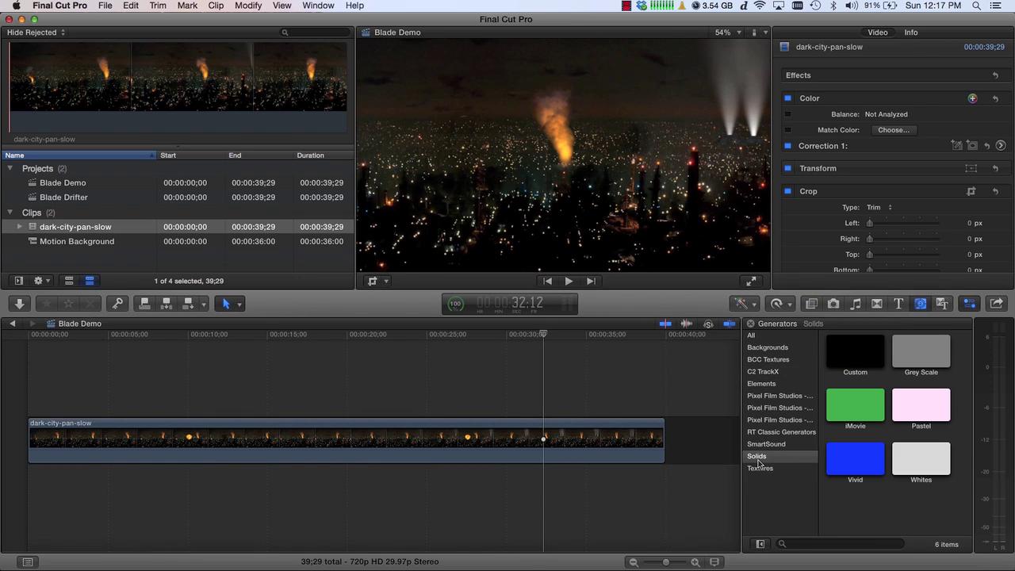
left_click(854, 356)
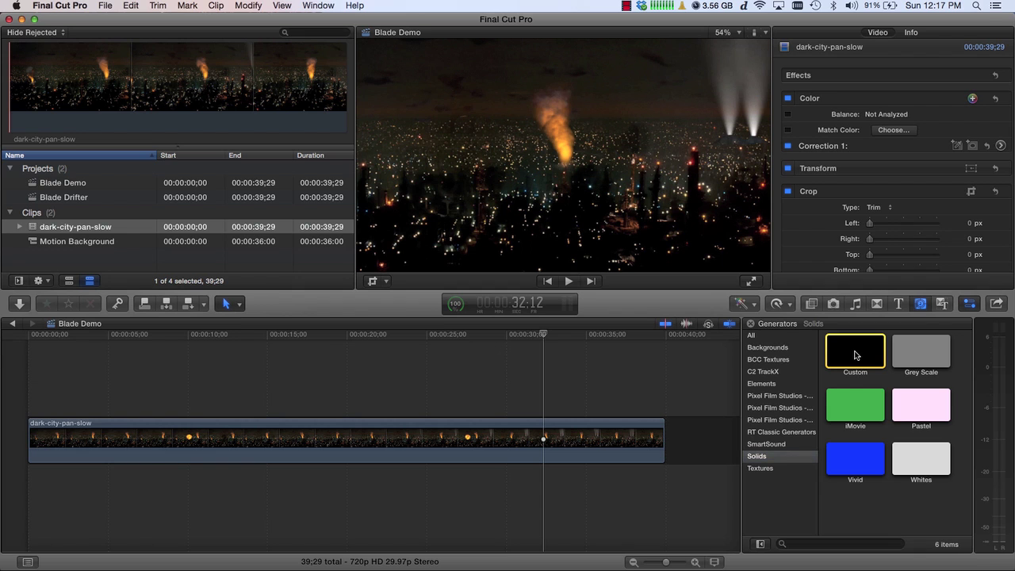
left_click_drag(855, 356, 29, 390)
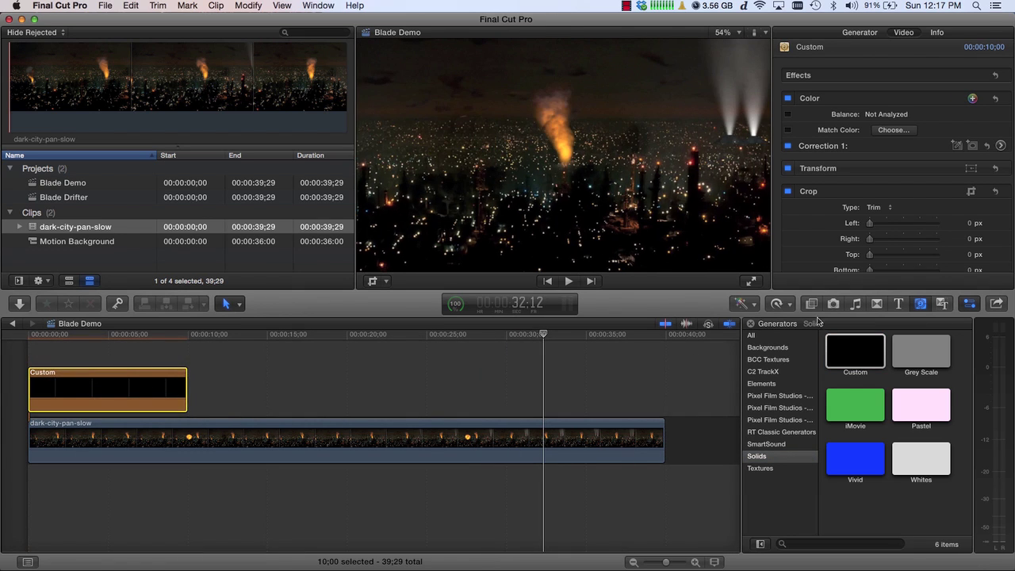
Apply the BCC Type On Text effect to the Custom generator and park the playhead about five seconds into it
left_click(809, 306)
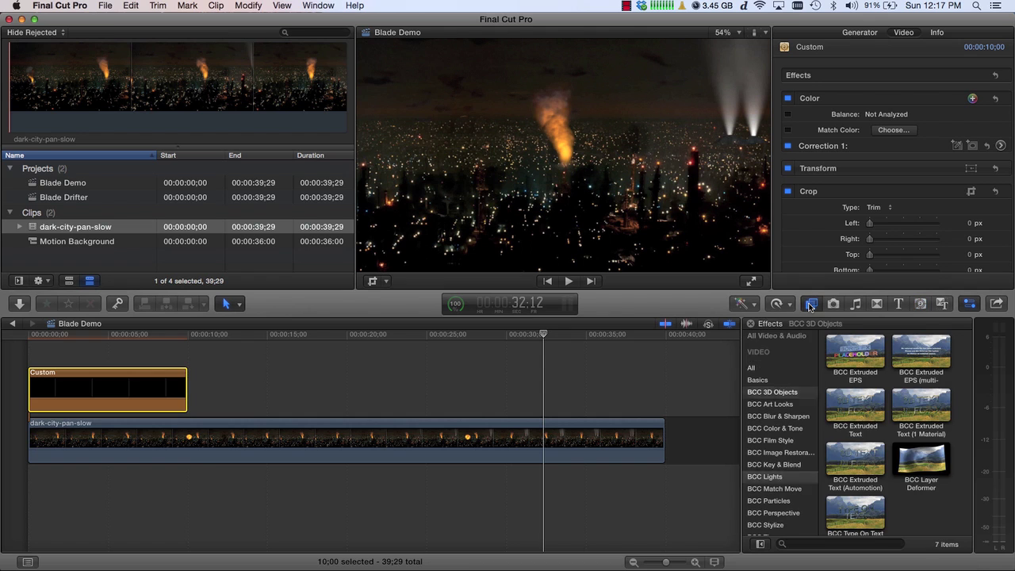
left_click(765, 394)
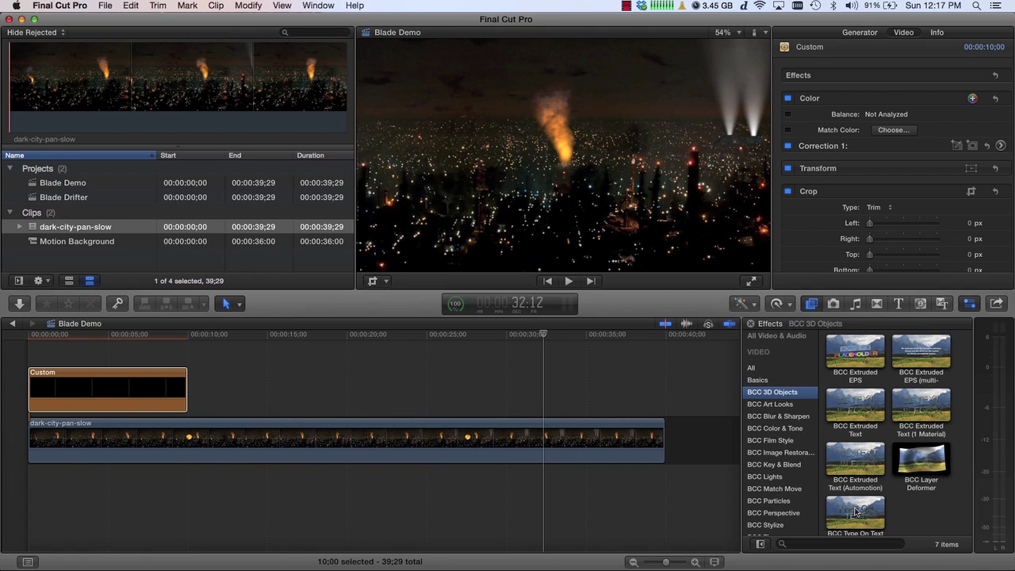
left_click_drag(854, 515, 107, 394)
left_click(107, 392)
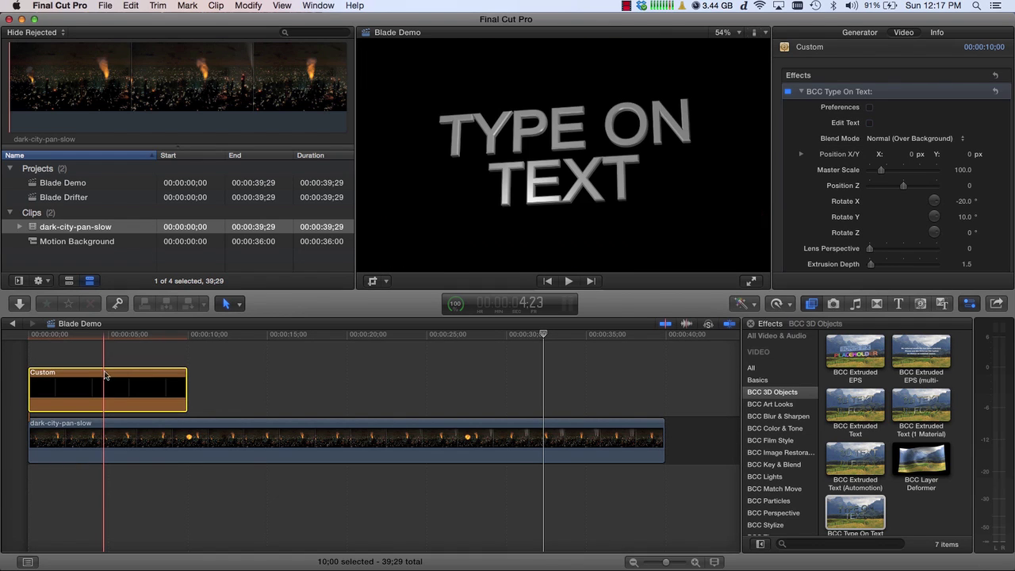
left_click(107, 394)
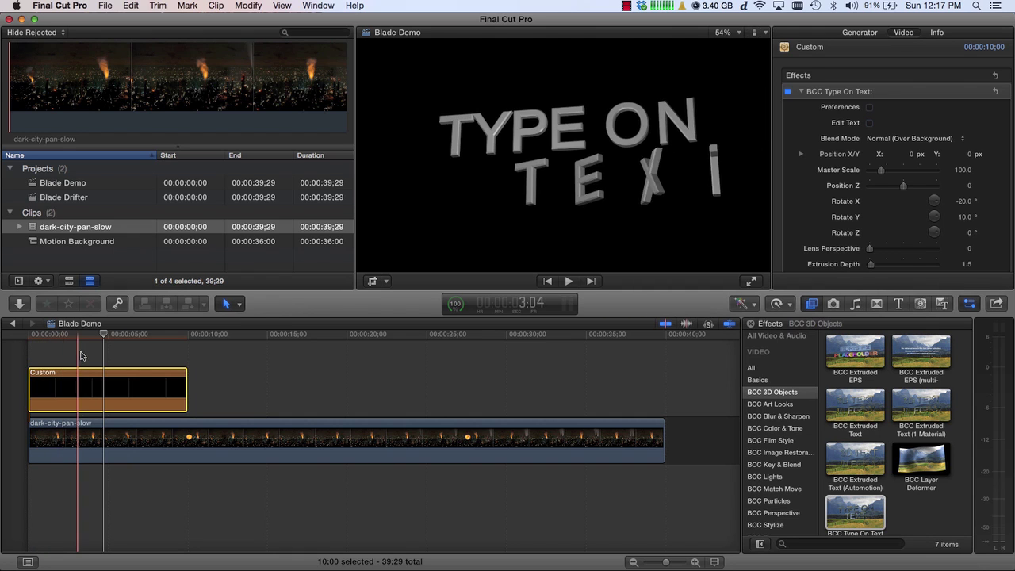
Open the Type On Text effect's text for editing and replace the placeholder with "BLADE DRIFTER"
left_click(869, 123)
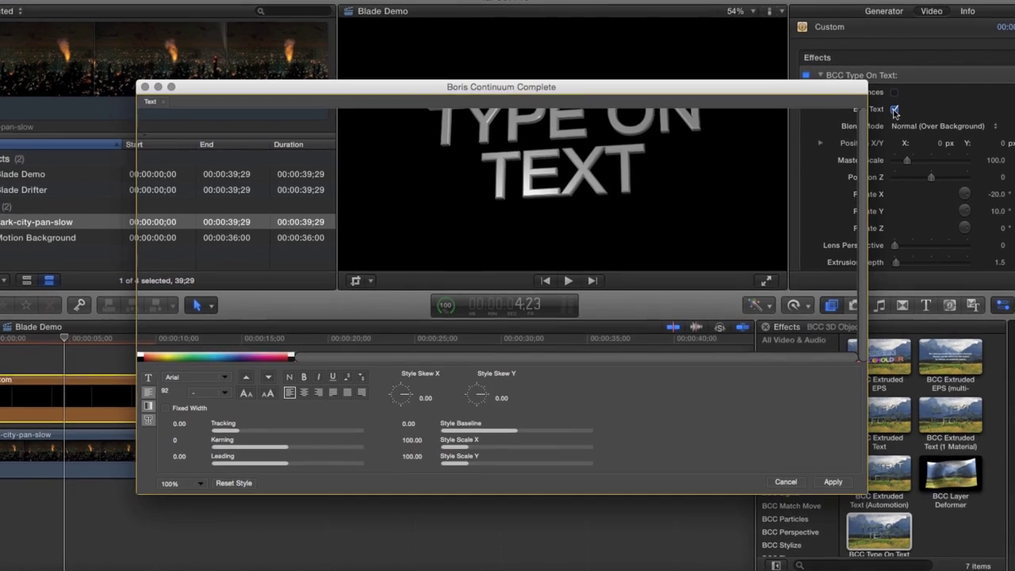
left_click(374, 244)
key("shift+Left")
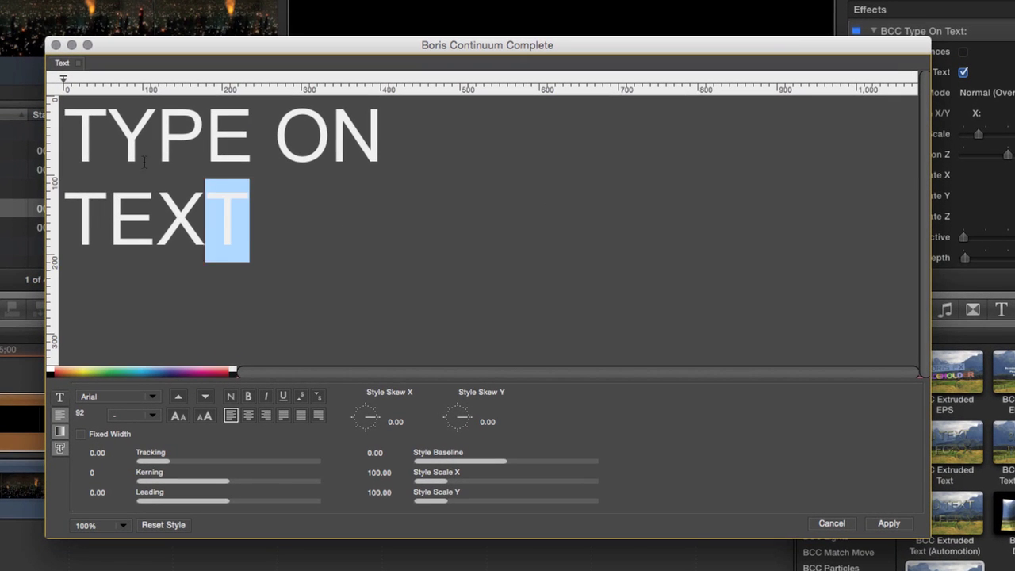
key("super+a")
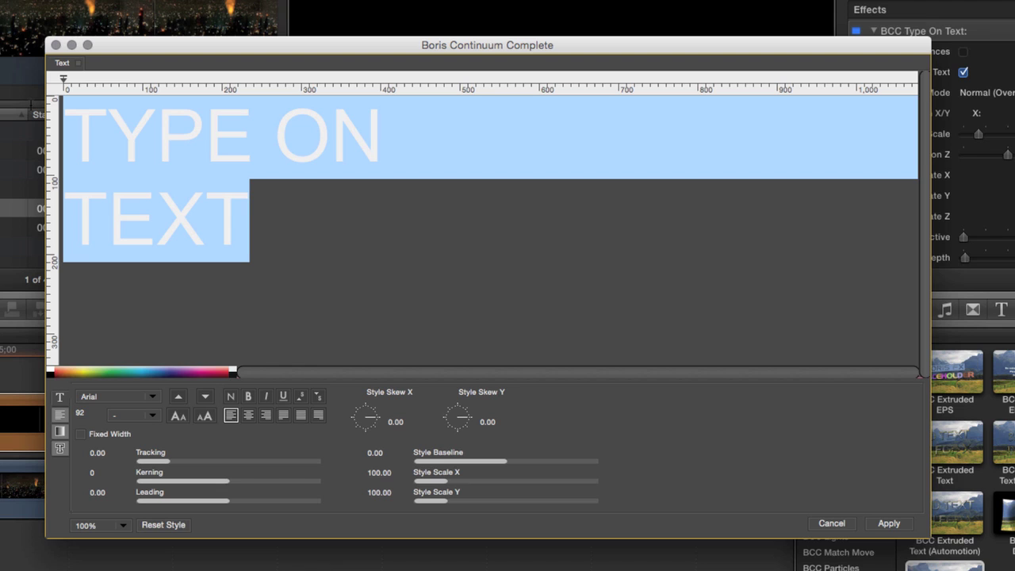
type("BLADE")
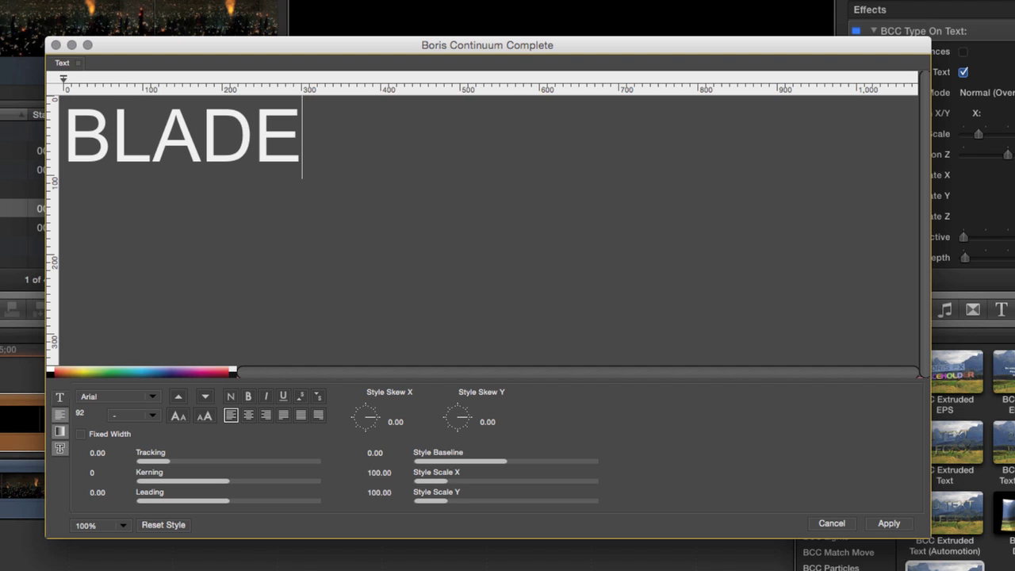
type(" DRIFTER")
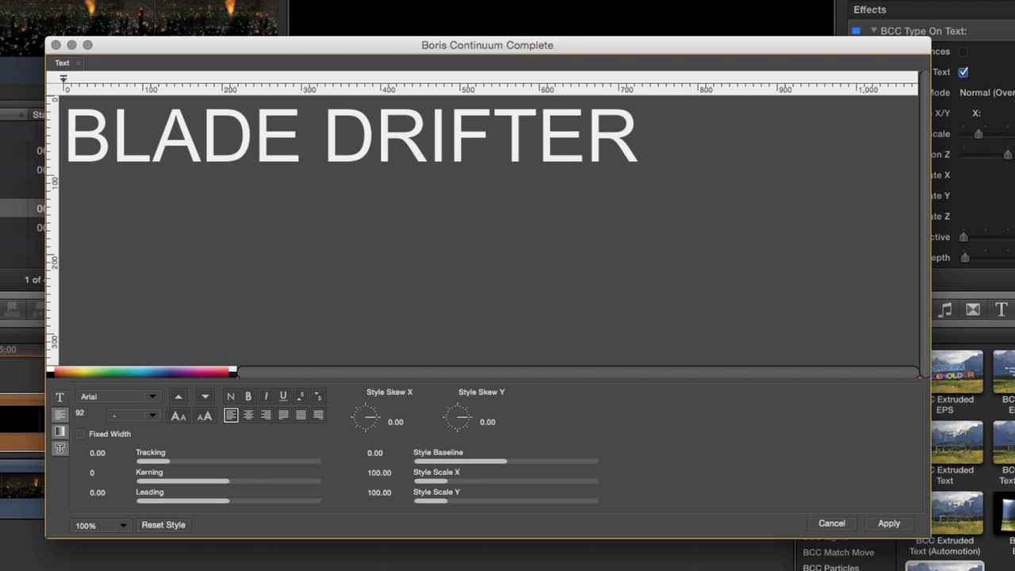
Format the whole BLADE DRIFTER text in Federation Regular at size 132 and apply the text changes
left_click_drag(675, 149, 79, 146)
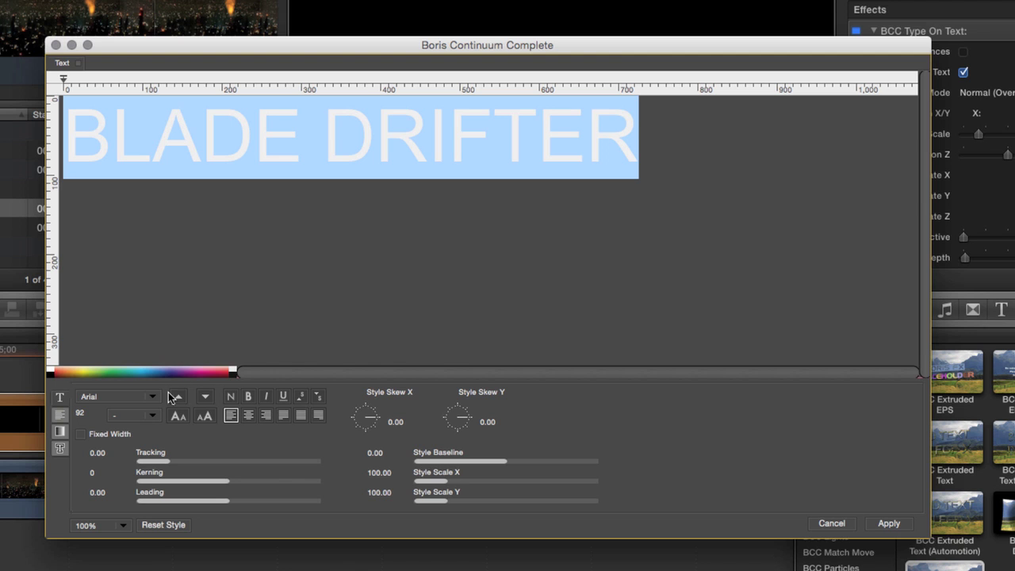
left_click(118, 395)
scroll(146, 396, "down", 5)
scroll(146, 399, "down", 10)
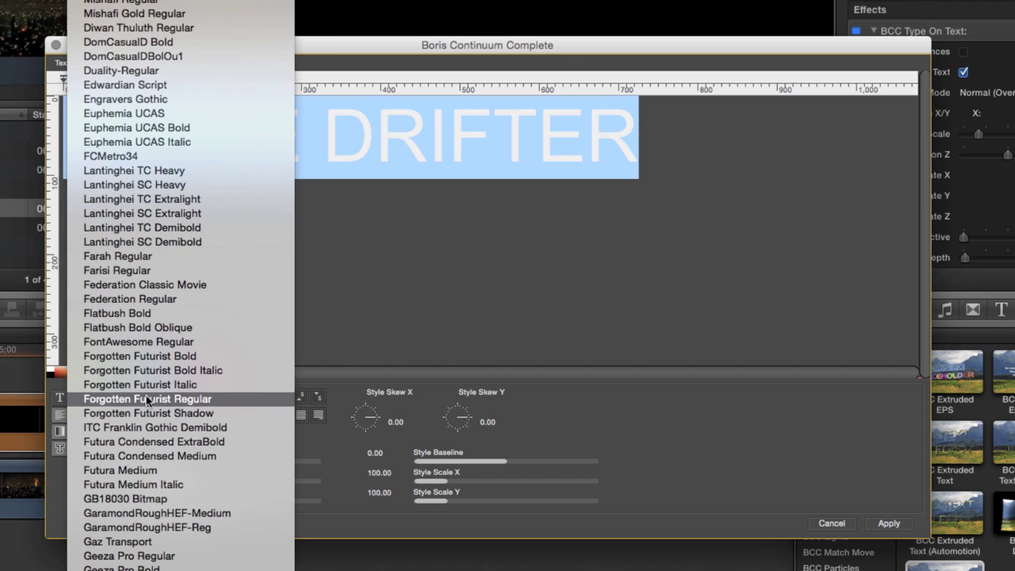
left_click(163, 301)
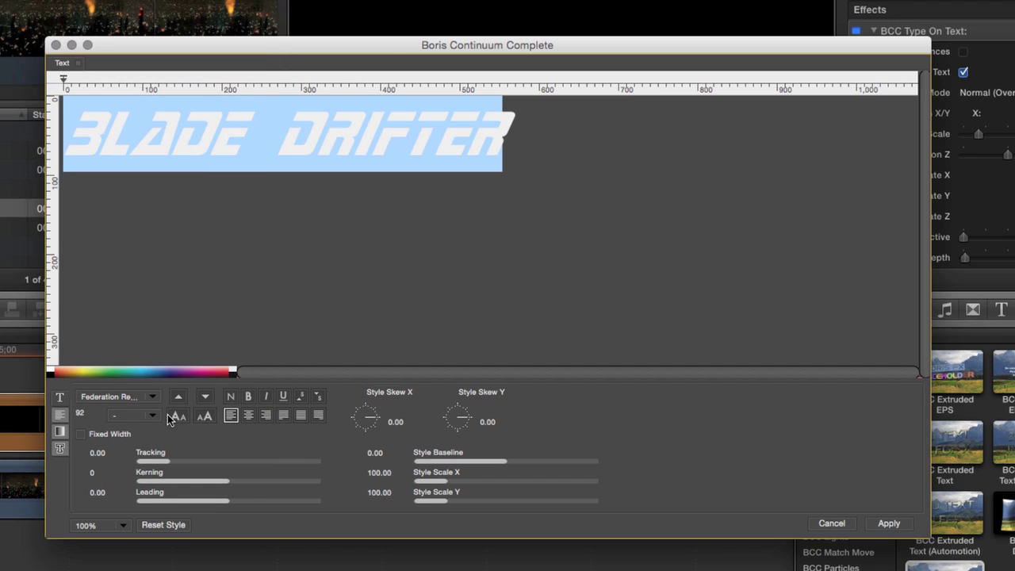
left_click(153, 415)
left_click(138, 485)
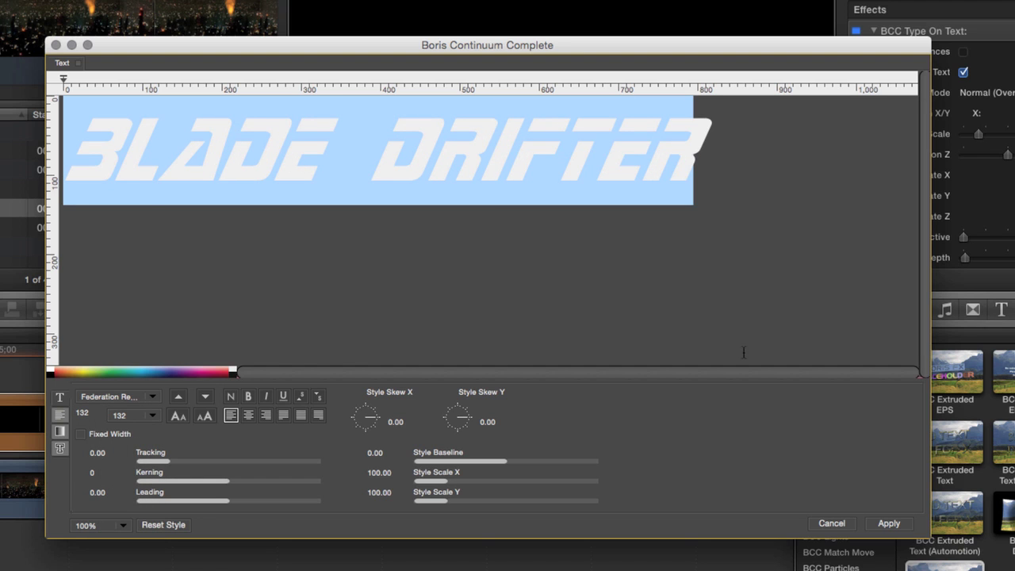
left_click(887, 523)
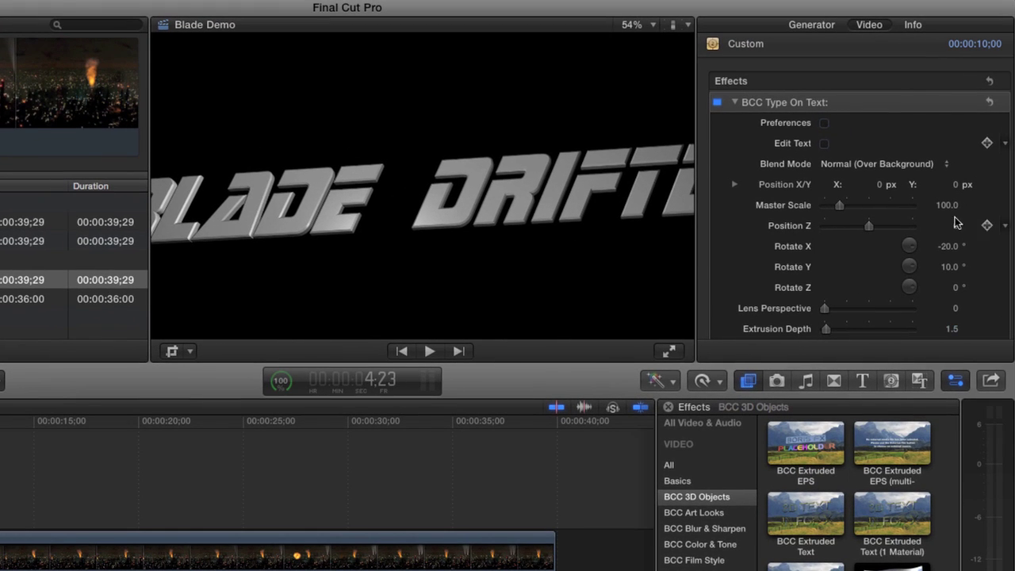
Set the Type On Text effect's Master Scale to 60, and refine it to 65
left_click(946, 204)
type("60")
key("Return")
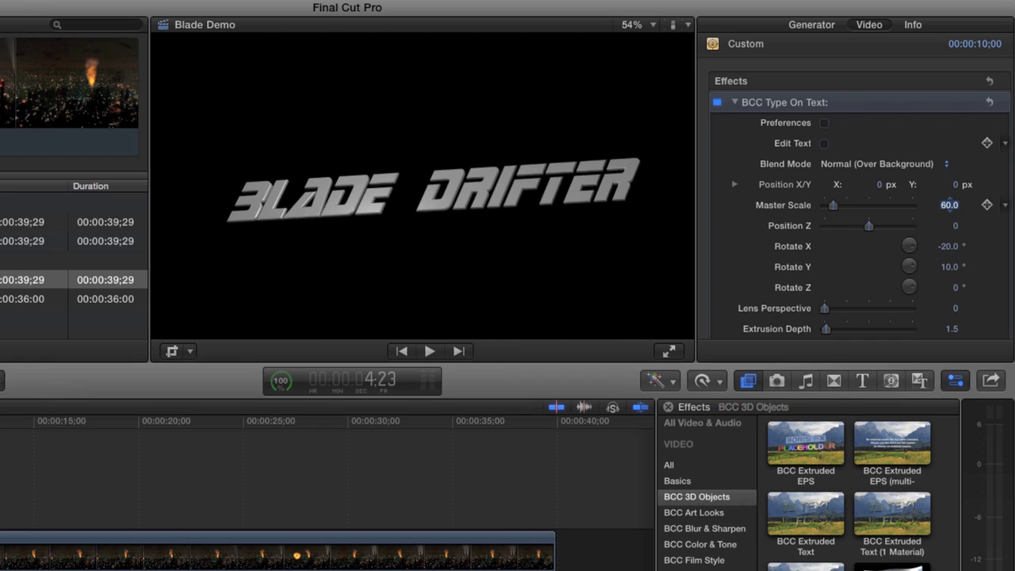
type("65")
key("Return")
Set both Rotate X and Rotate Y of the Type On Text effect to 0°
left_click(949, 245)
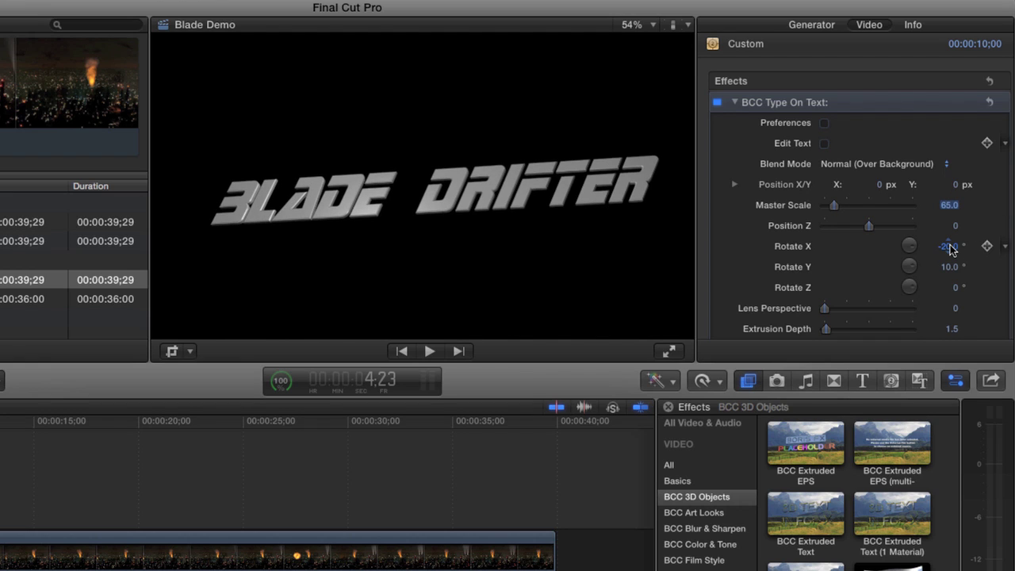
type("0")
key("Return")
left_click(949, 267)
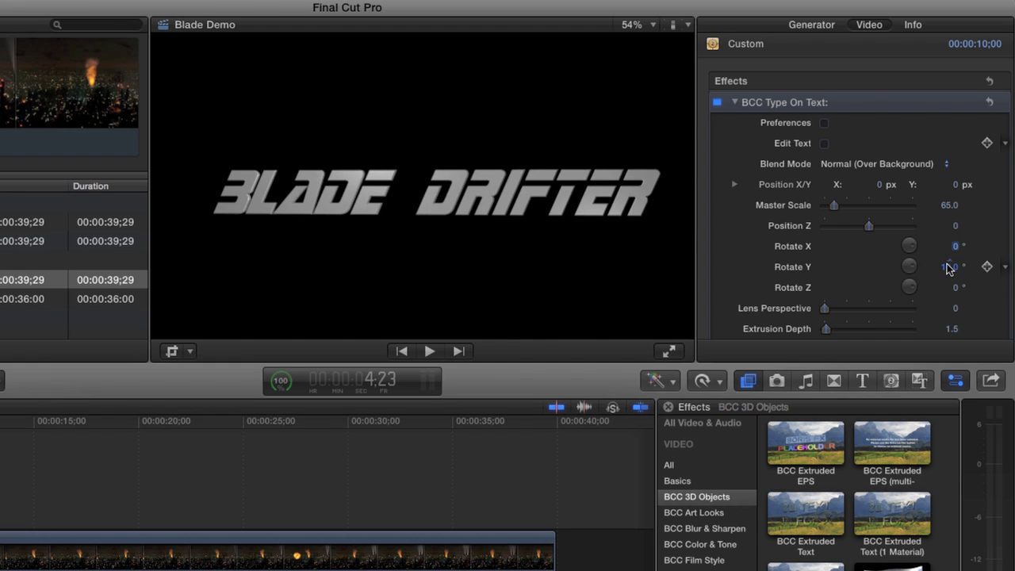
type("0")
key("Return")
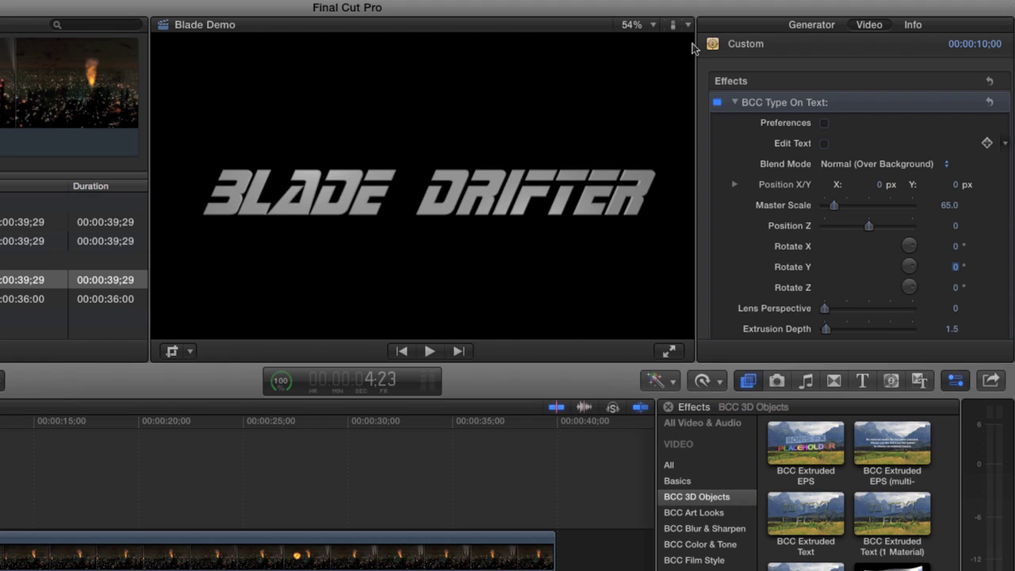
Show the title/action safe zones to check how the BLADE DRIFTER text fits, and hide them again
left_click(673, 24)
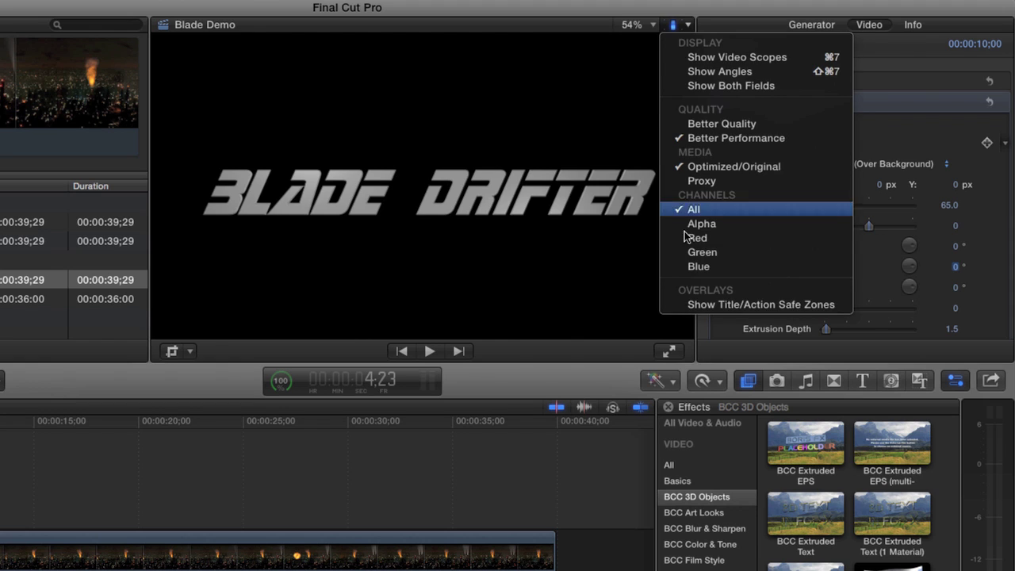
left_click(696, 304)
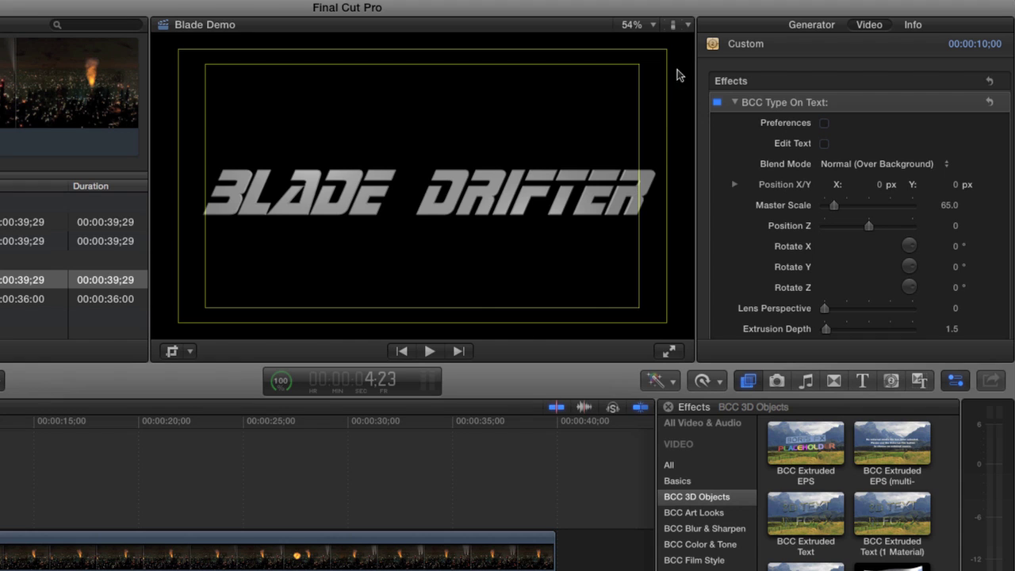
left_click(687, 26)
left_click(698, 305)
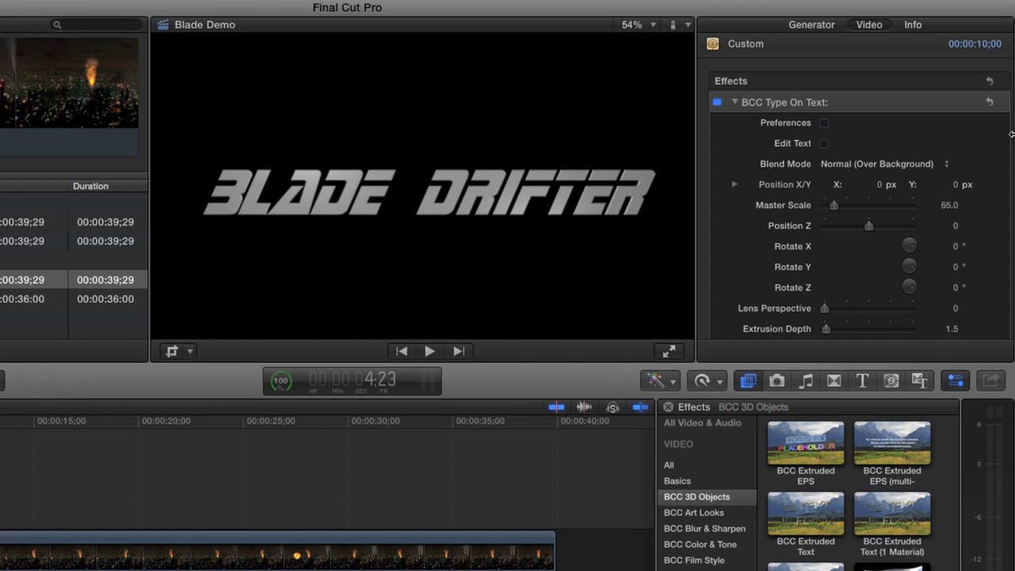
Try the None (Transparent Background) blend mode on the text effect, and return it to Normal (Over Background)
left_click(881, 165)
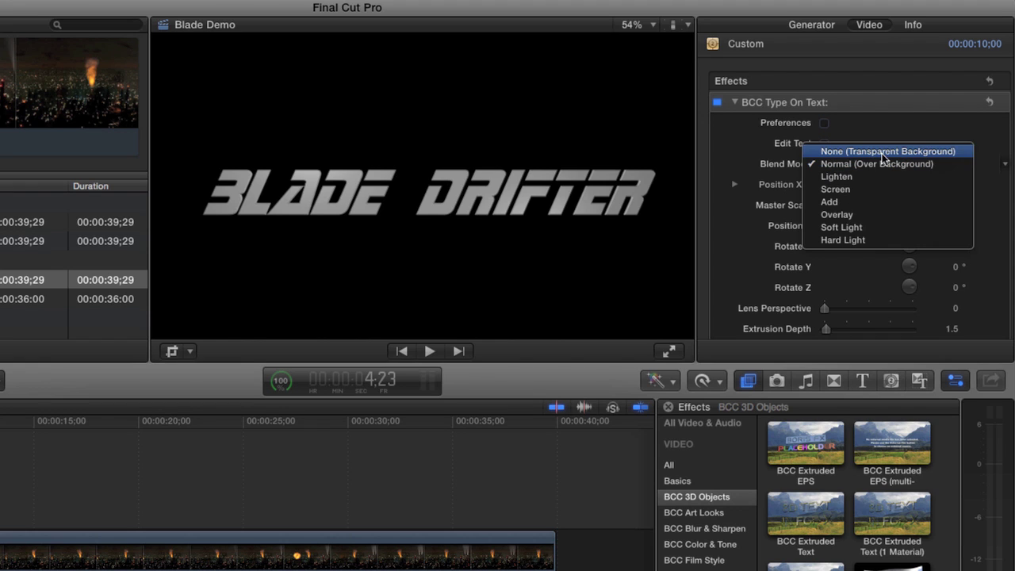
left_click(881, 159)
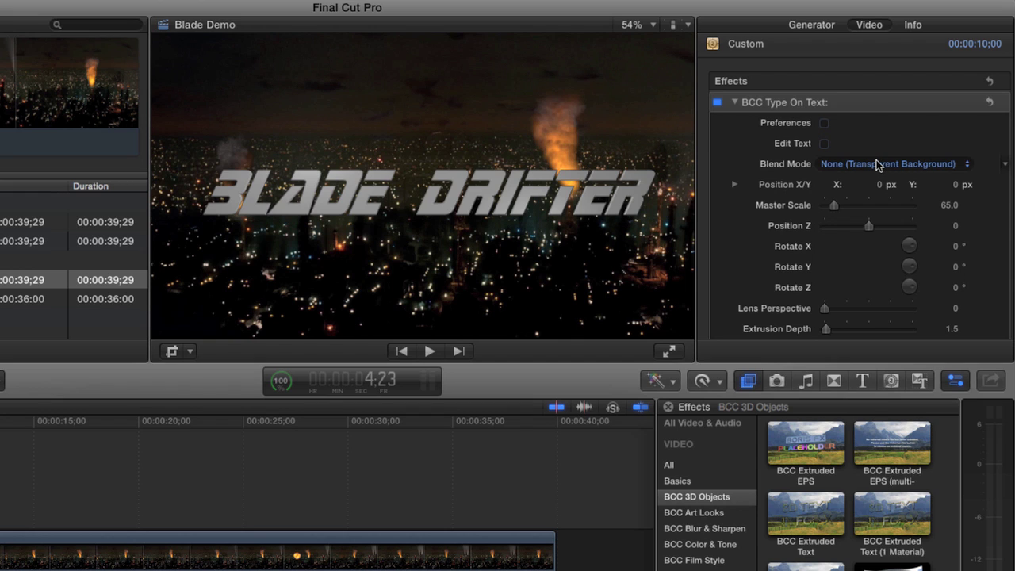
left_click(880, 160)
left_click(873, 178)
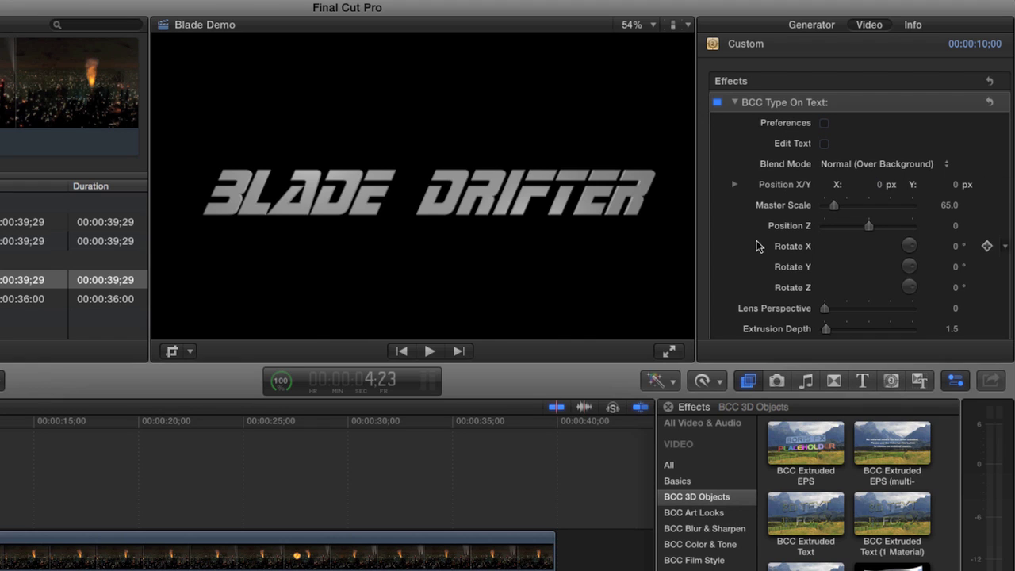
Set the Type On Text effect's Extrusion Depth to 5 and enable Back Bevels
scroll(757, 246, "down", 5)
left_click(951, 192)
type("5")
key("Return")
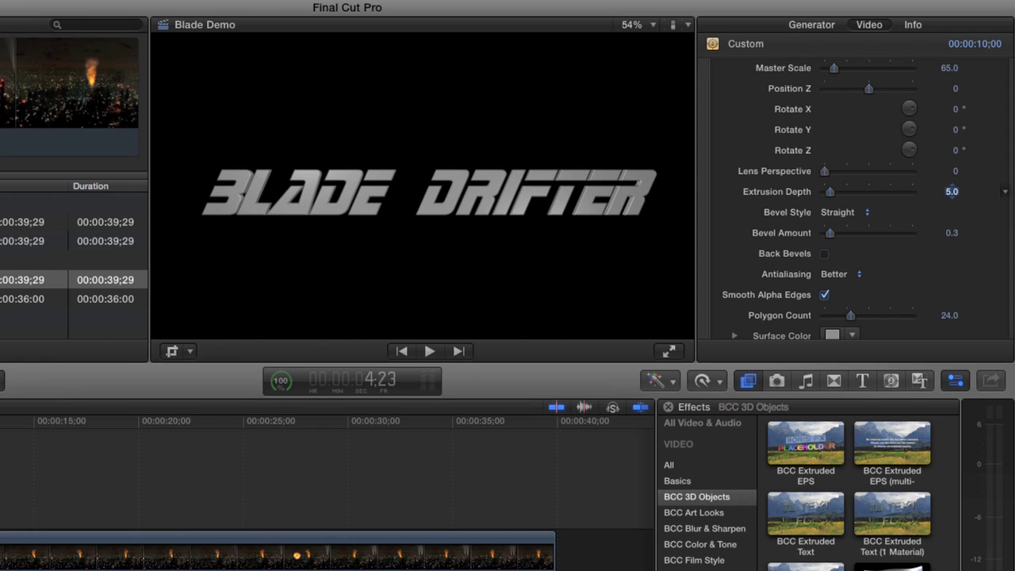
left_click(824, 254)
Change the Surface Color of the BLADE DRIFTER text to a golden orange
scroll(741, 243, "down", 3)
left_click(851, 258)
left_click(836, 279)
left_click_drag(845, 288, 869, 290)
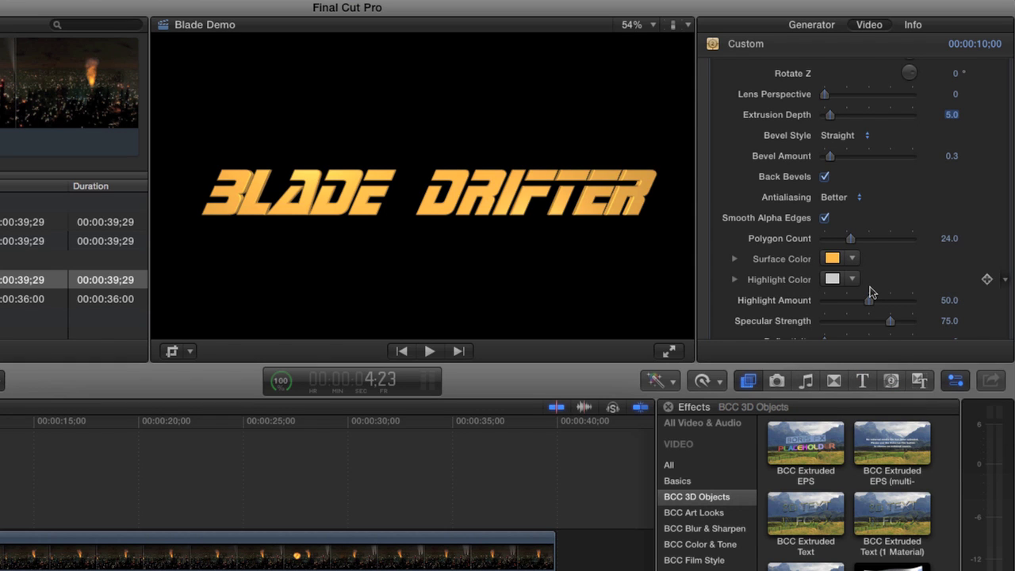
Examine the effect's reflection, Type ON and Type OFF settings and the start of the title in the timeline
scroll(869, 292, "down", 10)
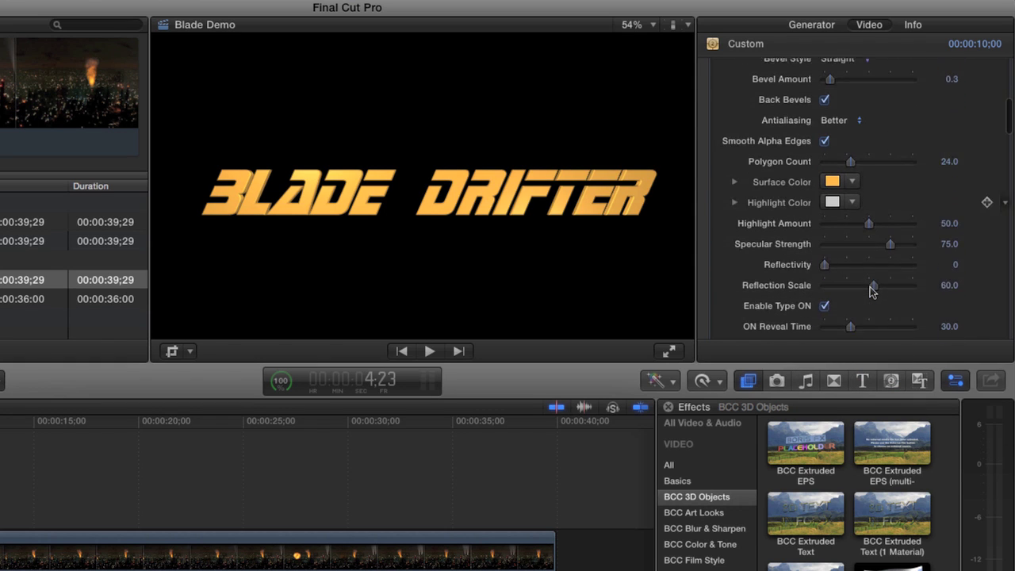
scroll(869, 292, "up", 1)
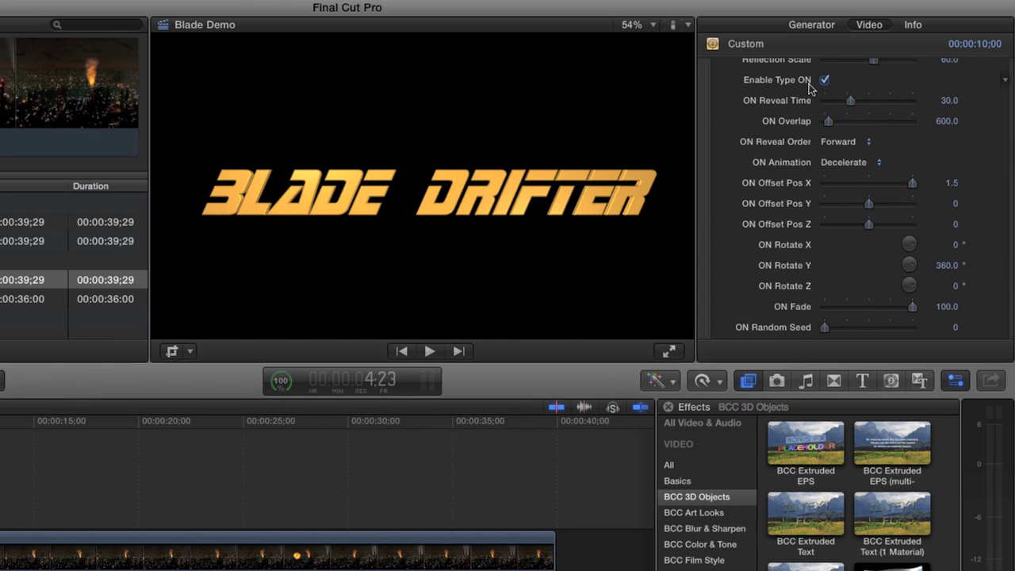
scroll(773, 191, "down", 10)
scroll(762, 228, "down", 5)
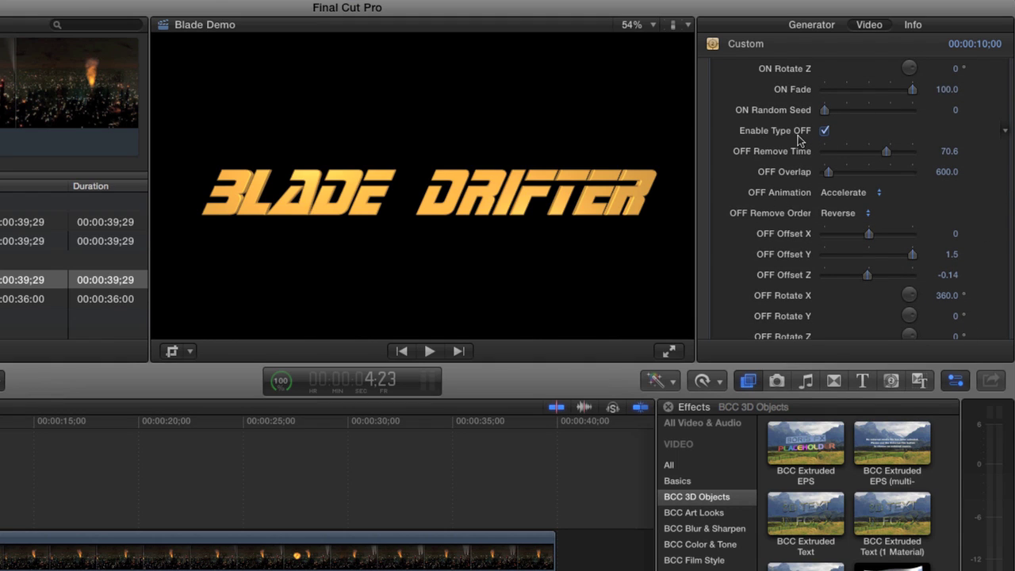
scroll(799, 139, "up", 10)
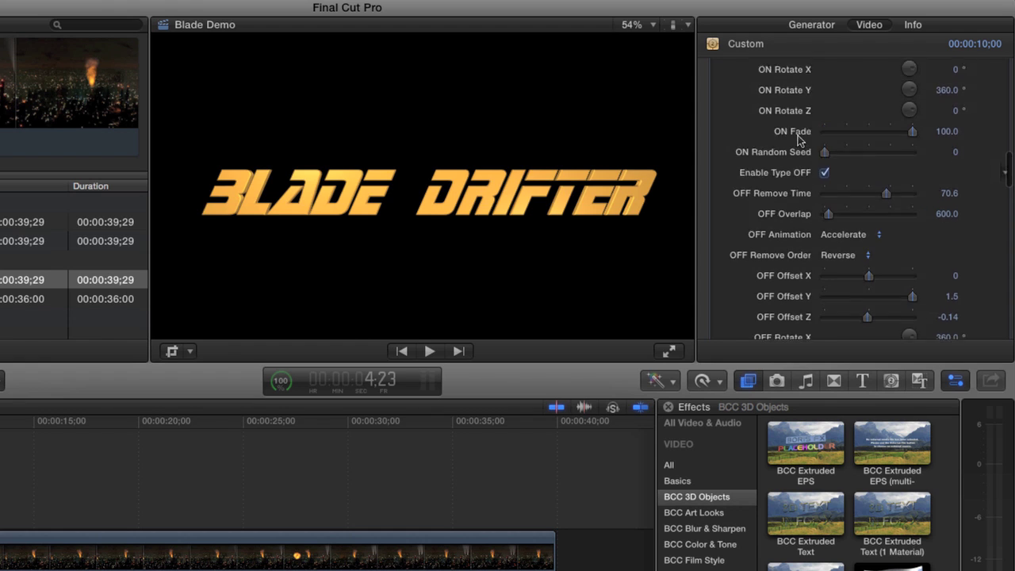
scroll(799, 140, "down", 1)
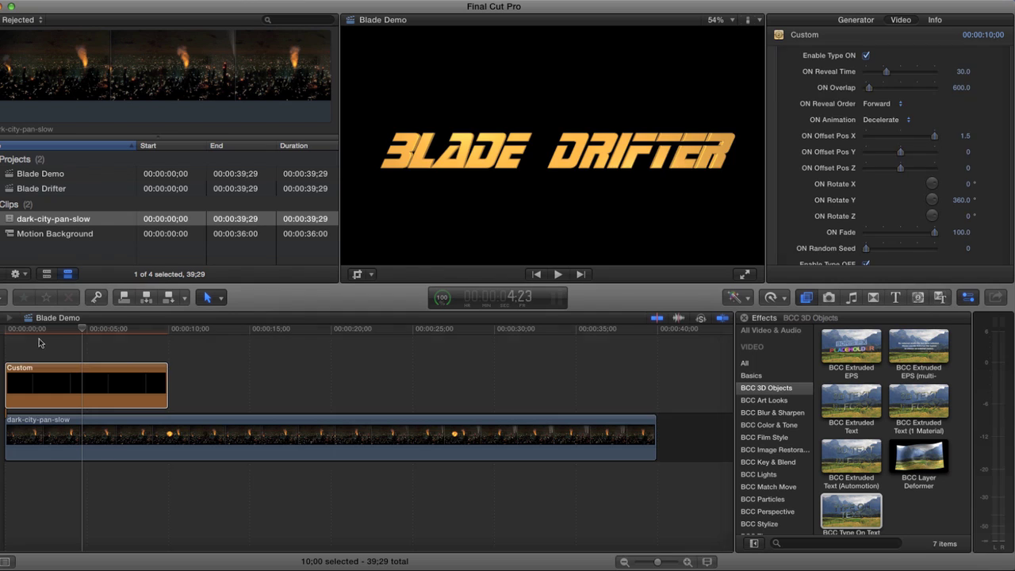
left_click(10, 347)
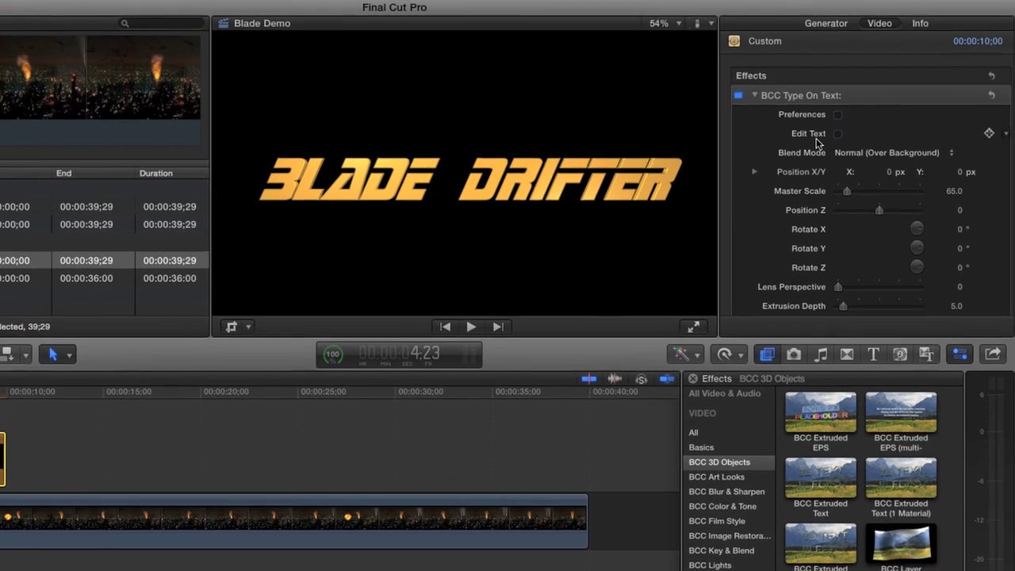
Try an ON Reveal Time of 100 for the Type On Text effect
scroll(826, 150, "down", 10)
scroll(774, 190, "down", 10)
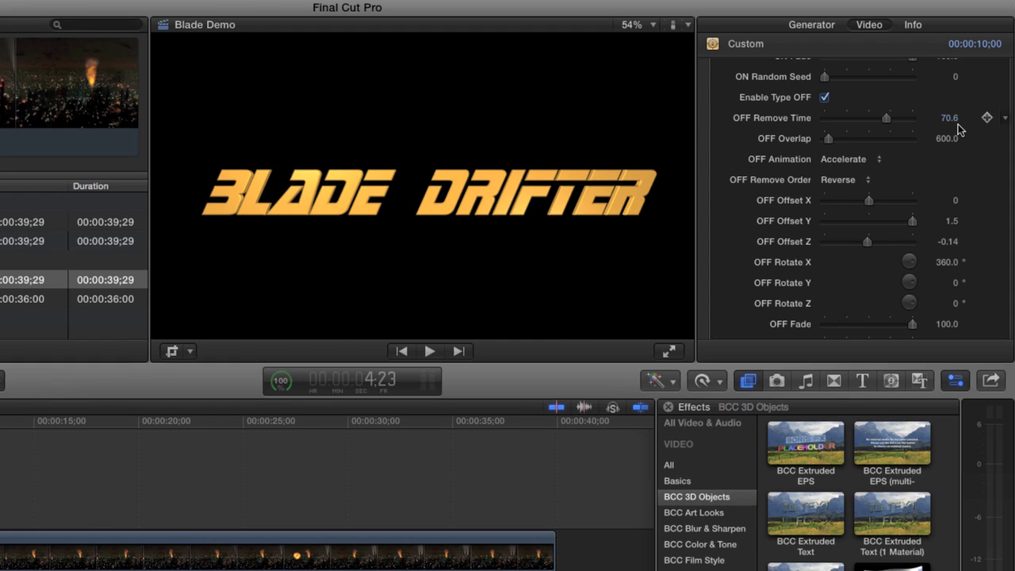
scroll(955, 127, "up", 7)
scroll(953, 129, "up", 7)
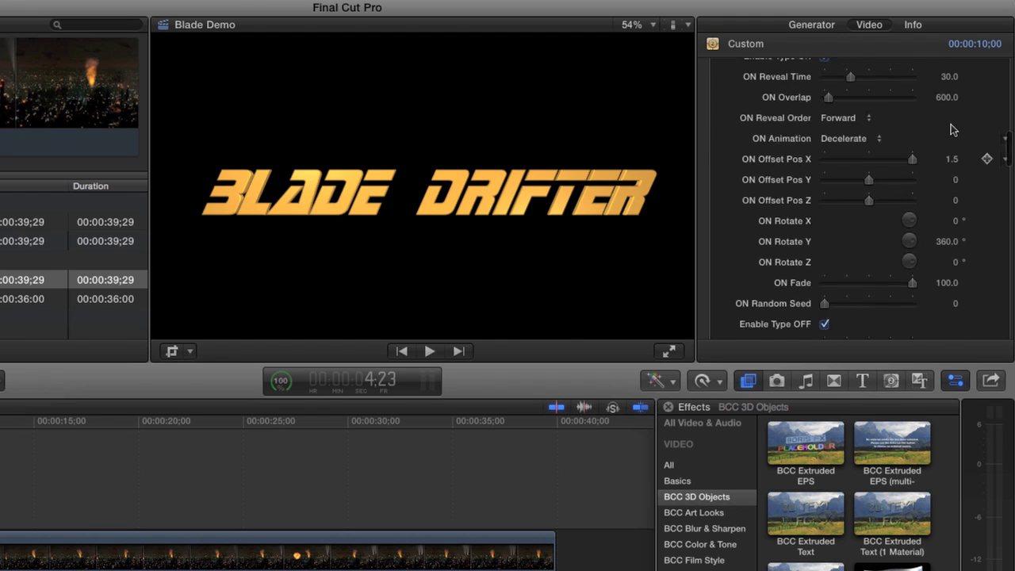
scroll(952, 130, "down", 2)
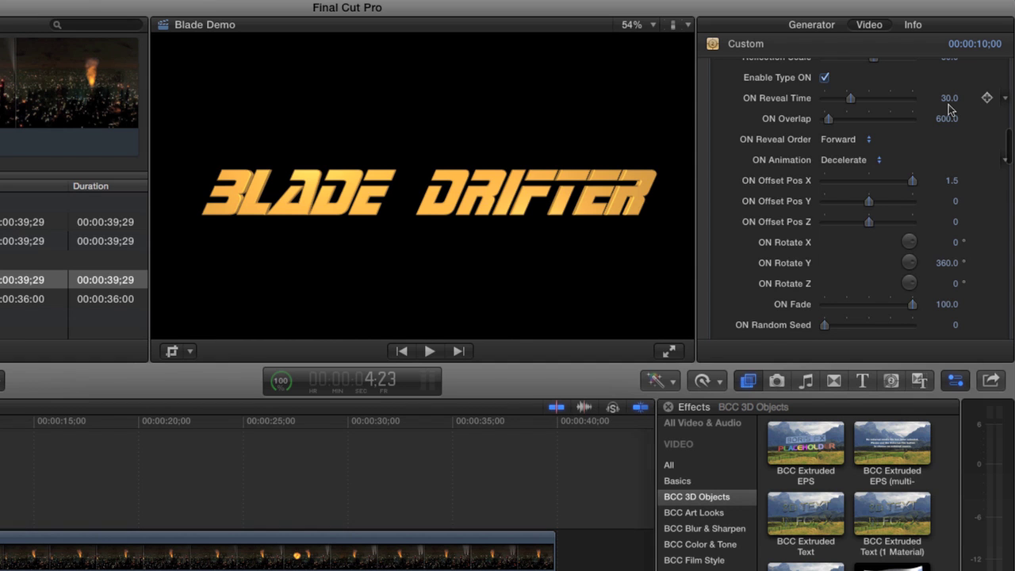
type("100")
key("Return")
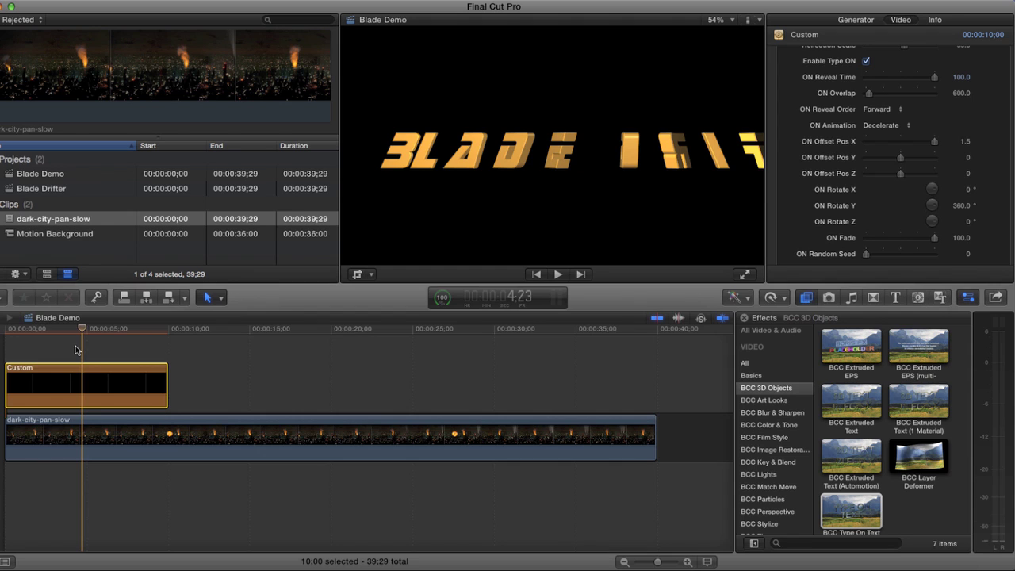
Set the ON Reveal Time to 40 and view the reveal at about 1;13 in the timeline
left_click(961, 77)
type("40")
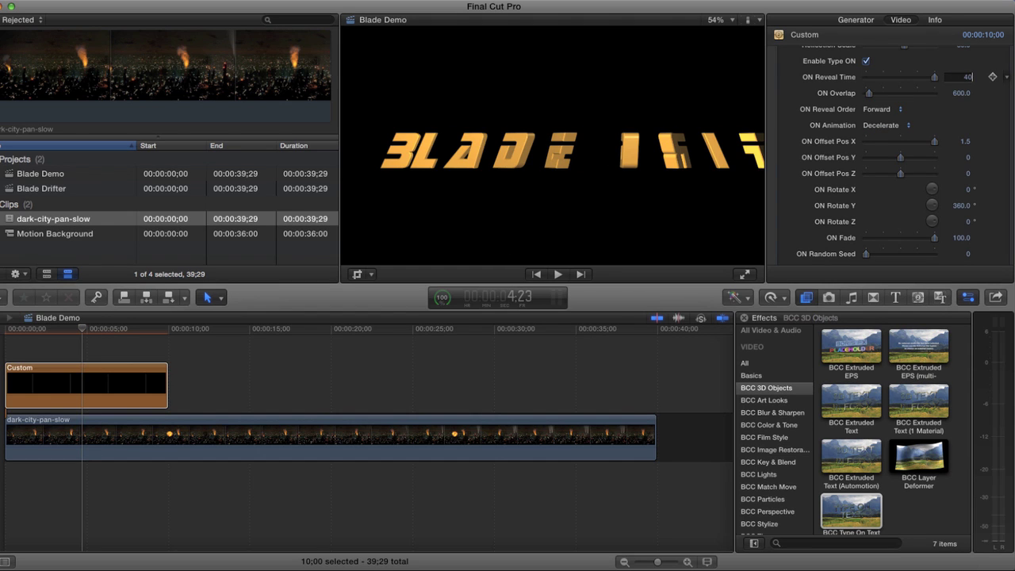
key("Return")
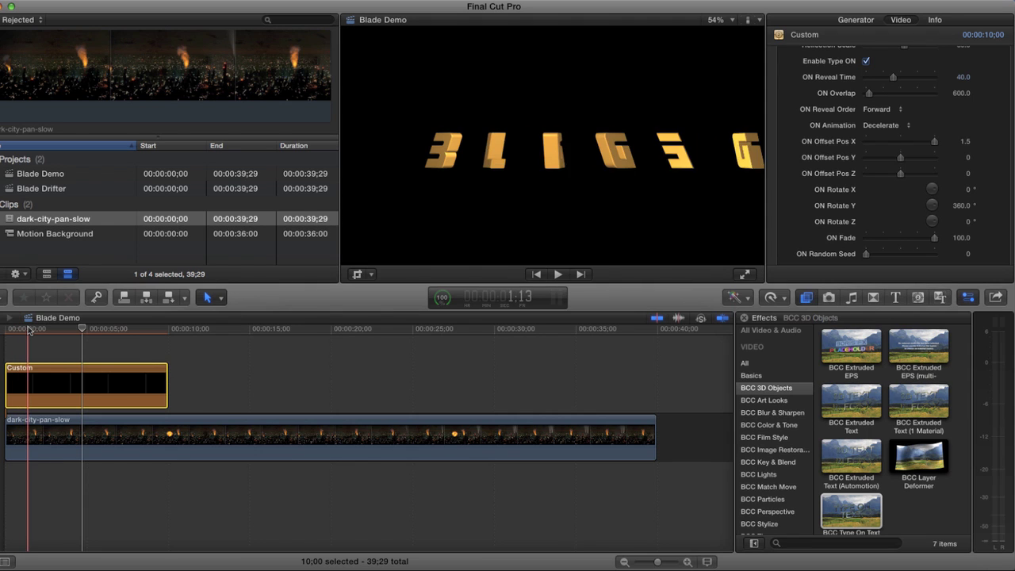
left_click(29, 330)
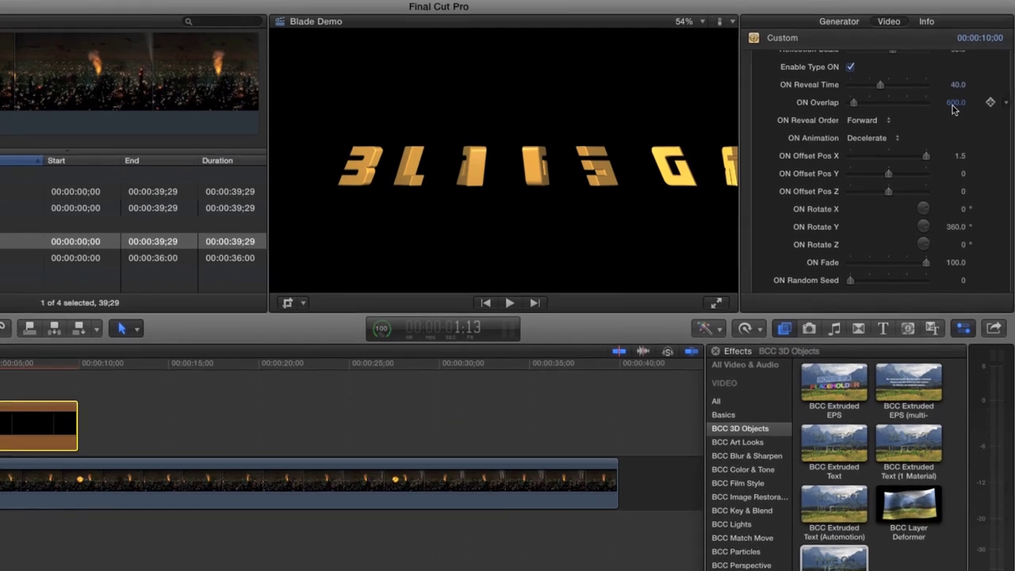
Try ON Overlap values of 100 and 200 for the text reveal
left_click(960, 94)
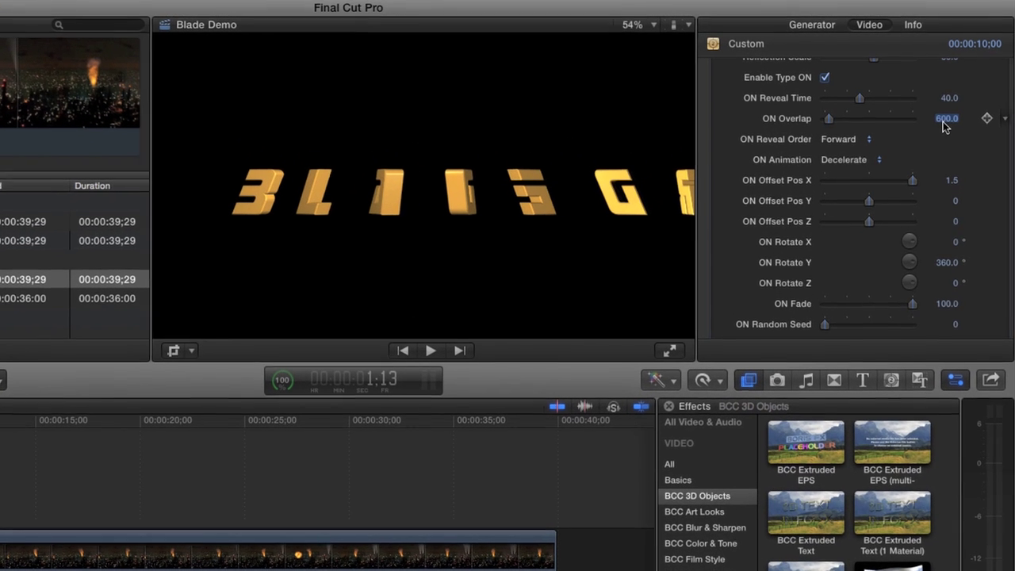
type("100")
key("Return")
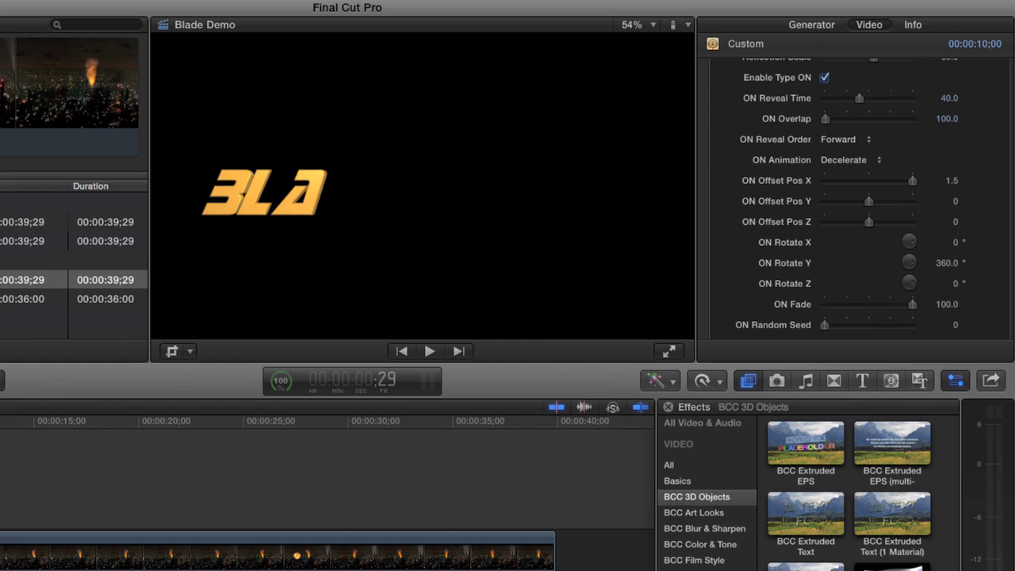
left_click(946, 122)
type("200")
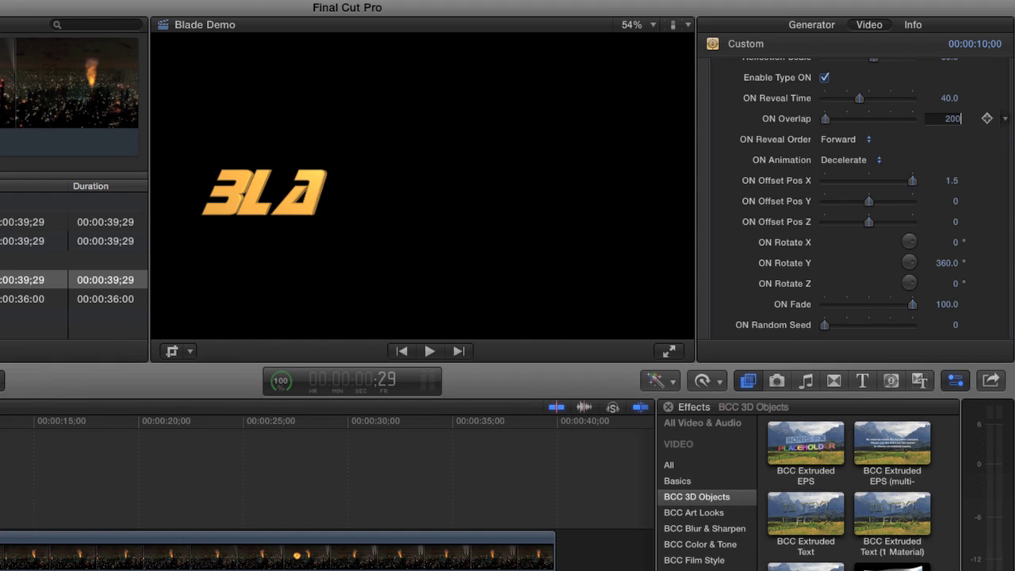
key("Return")
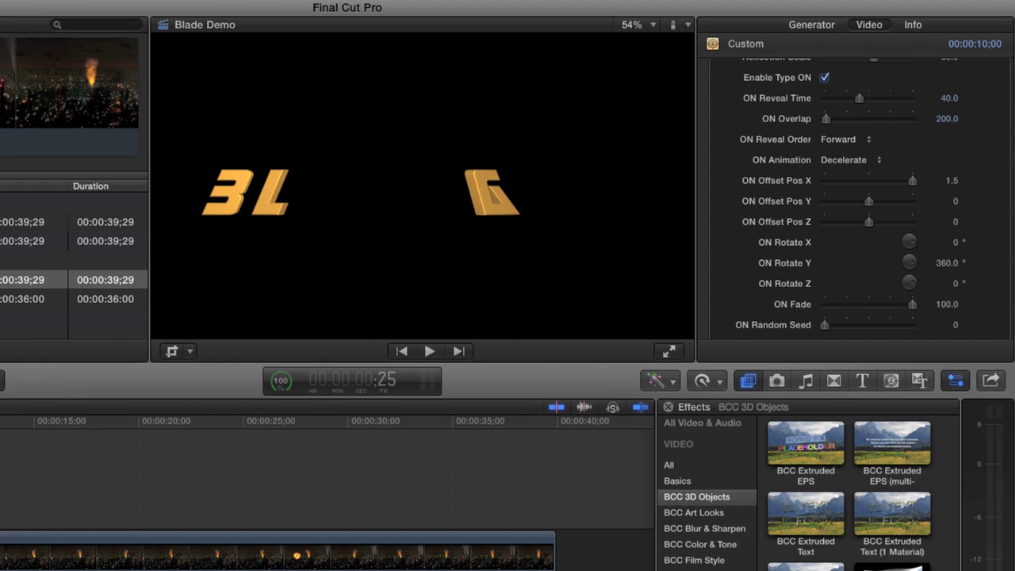
Set the ON Overlap of the Type On Text effect to 300
left_click(947, 118)
type("300")
key("Return")
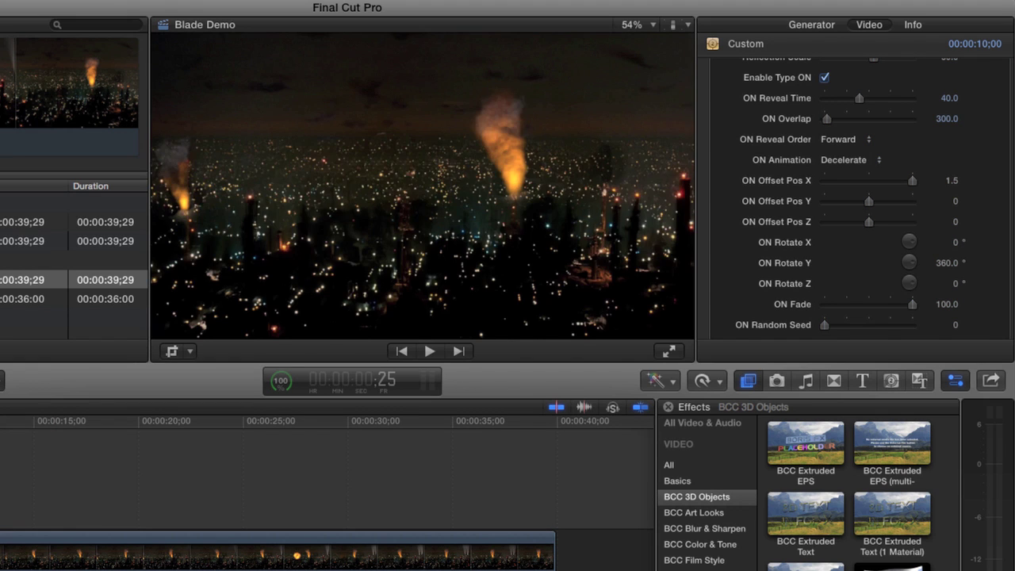
Step frame by frame through the title's reveal up to about 1;24 to examine how the letters fly in
key("Right")
key("Right")
key("Right")
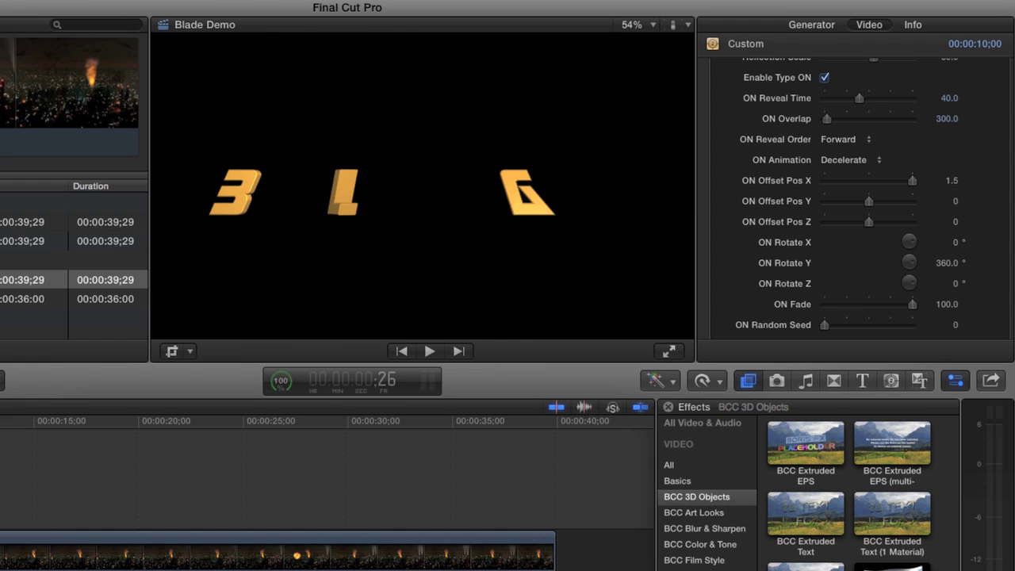
key("Right")
key("Right")
key("Right")
key("Right")
key("Right")
key("Right")
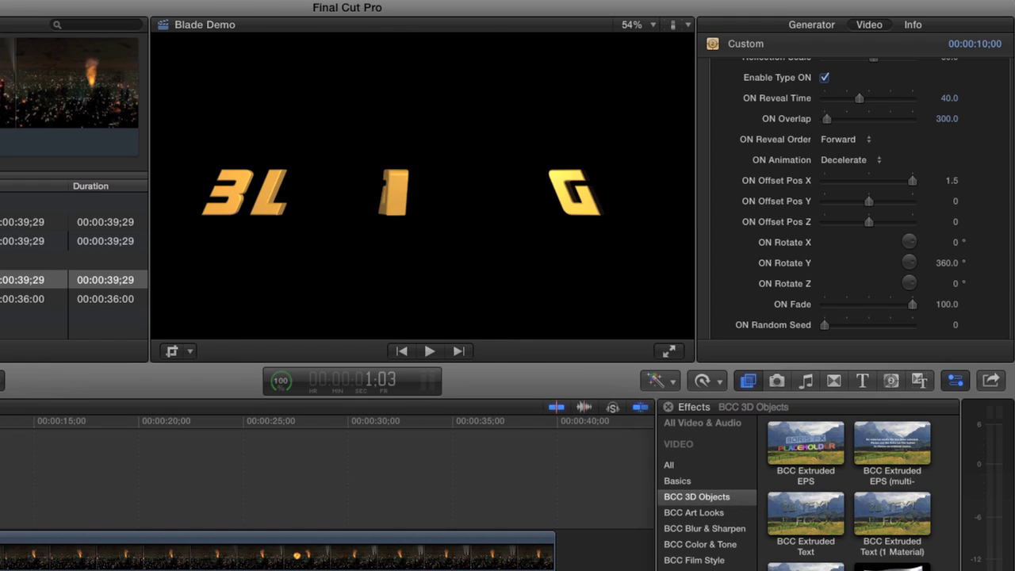
key("Right")
key("Right")
key("Right")
key("Right")
key("Right")
key("Right")
key("Right")
key("Right")
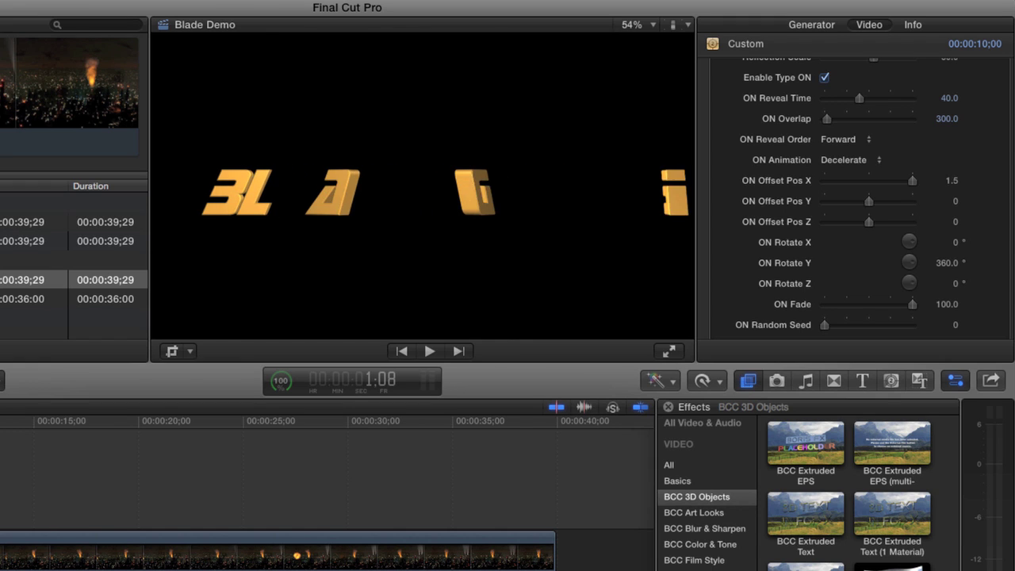
key("Right")
key("Right")
key("Right")
key("Right")
key("Right")
key("Right")
key("Right")
key("Right")
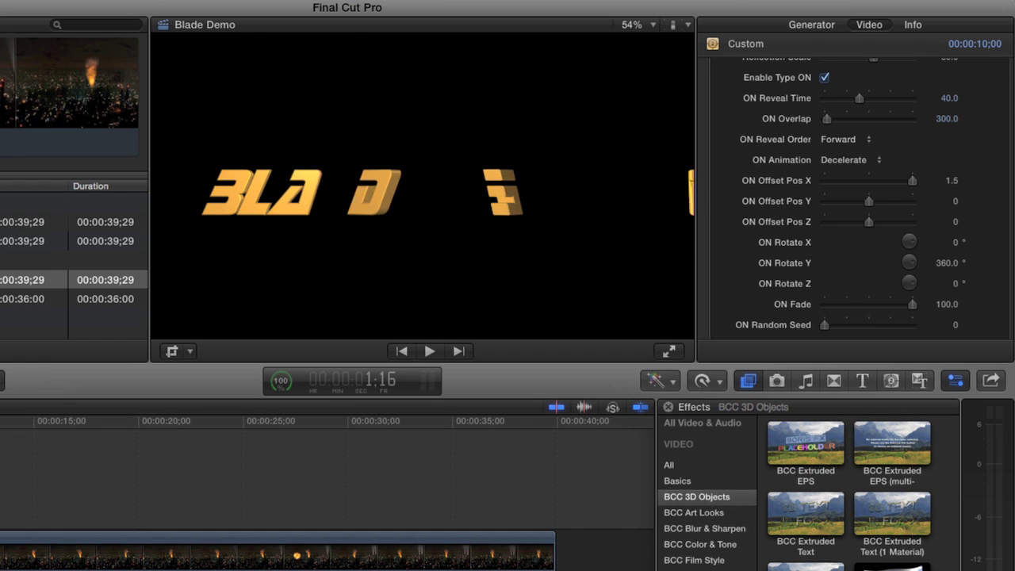
key("Right")
key("Right")
key("Right")
key("Right")
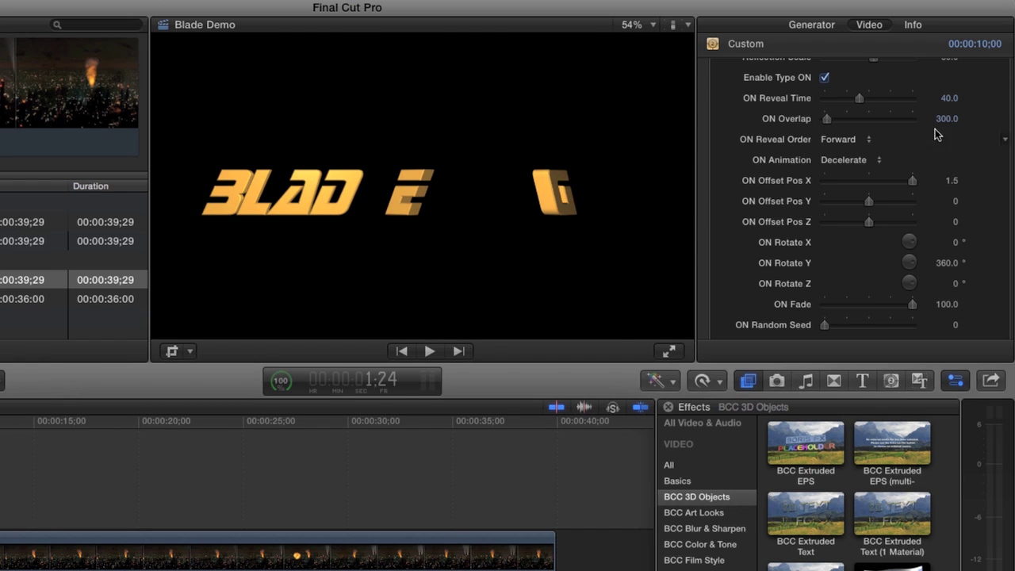
Try an ON Overlap of 800, preview the reveal from the start, and return the value to 300
left_click(942, 120)
type("800")
key("Return")
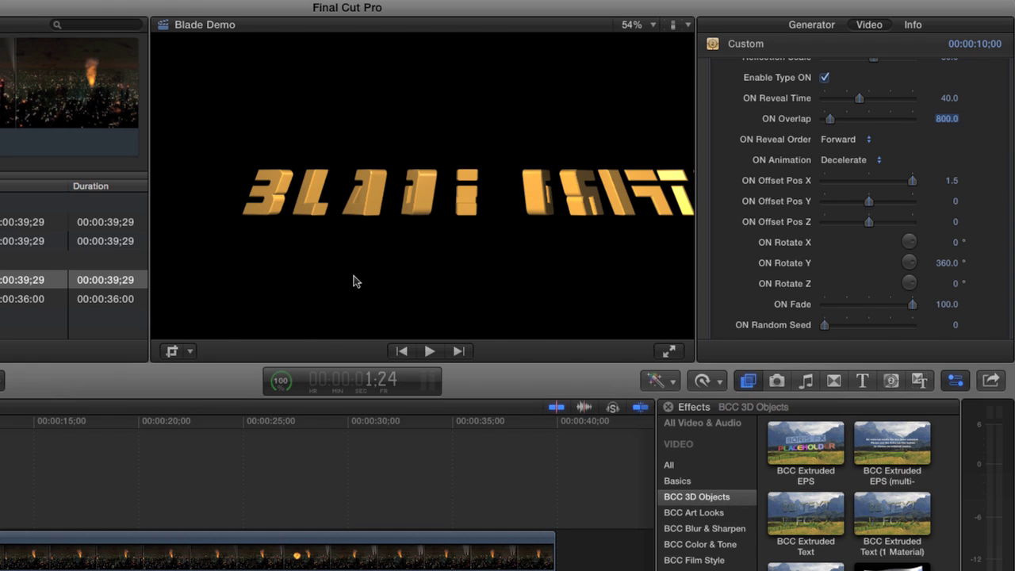
key("Home")
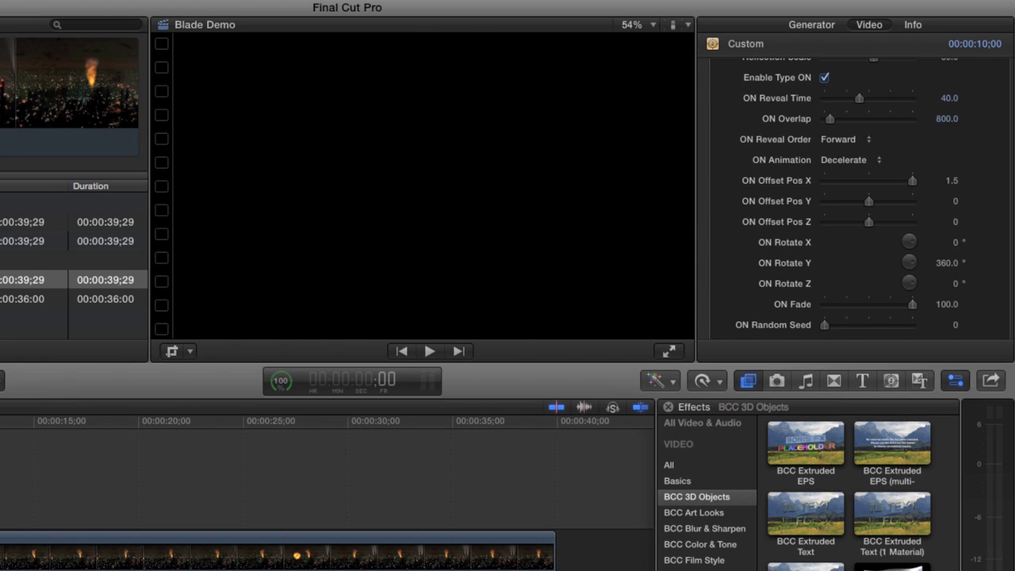
key("space")
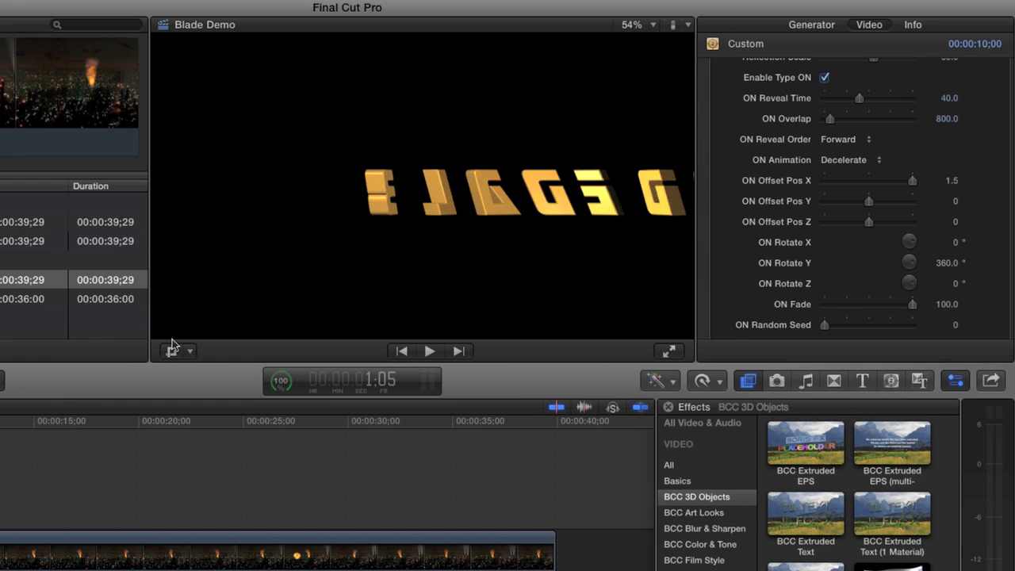
left_click(942, 119)
type("300")
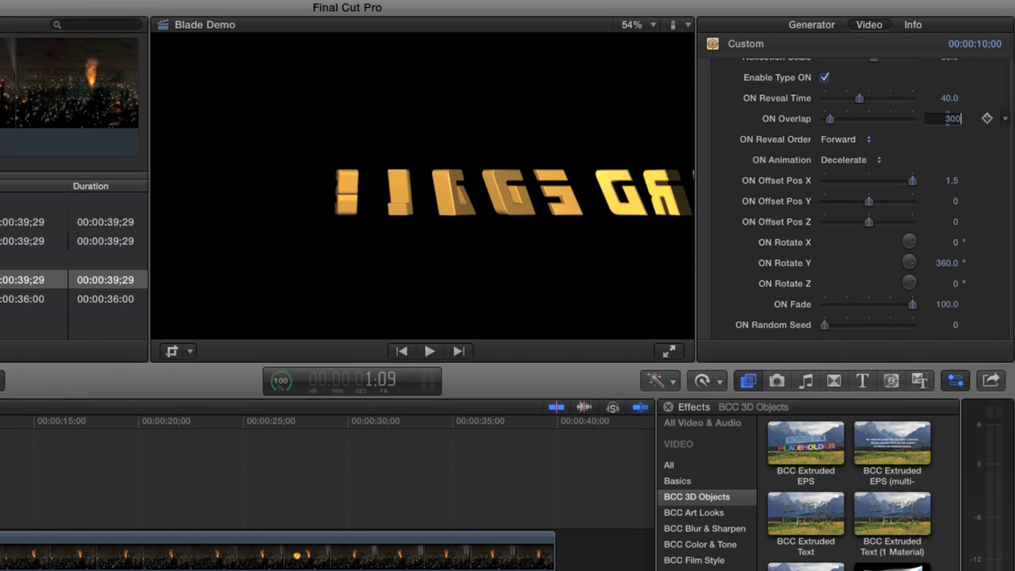
key("Return")
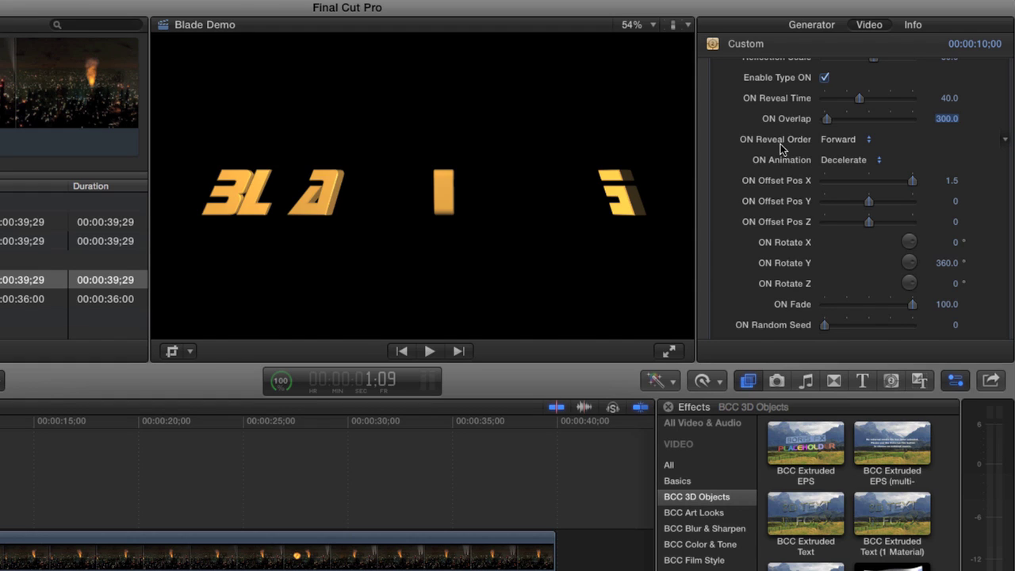
Show the available ON Animation options and dismiss them
left_click(870, 164)
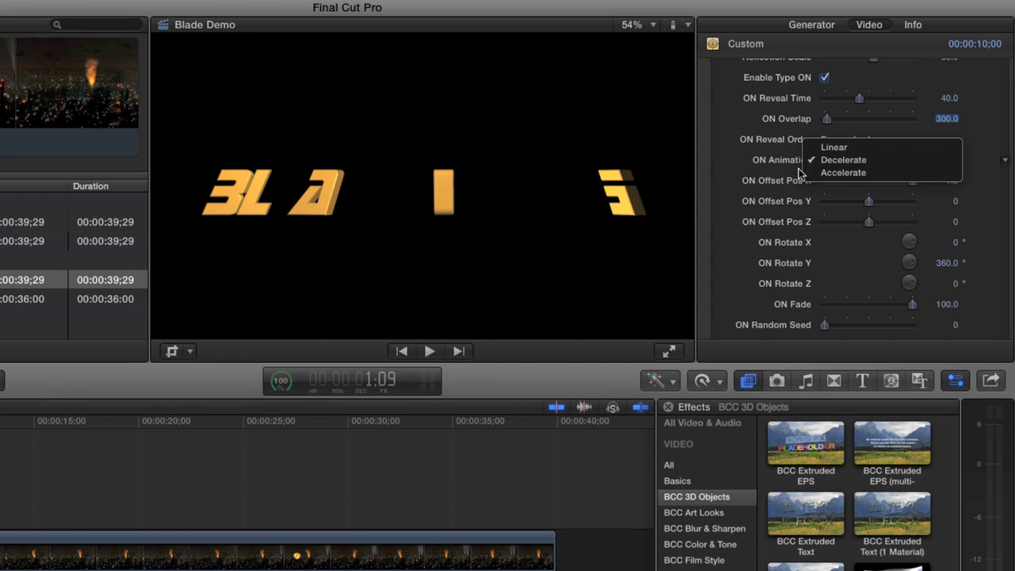
left_click(731, 162)
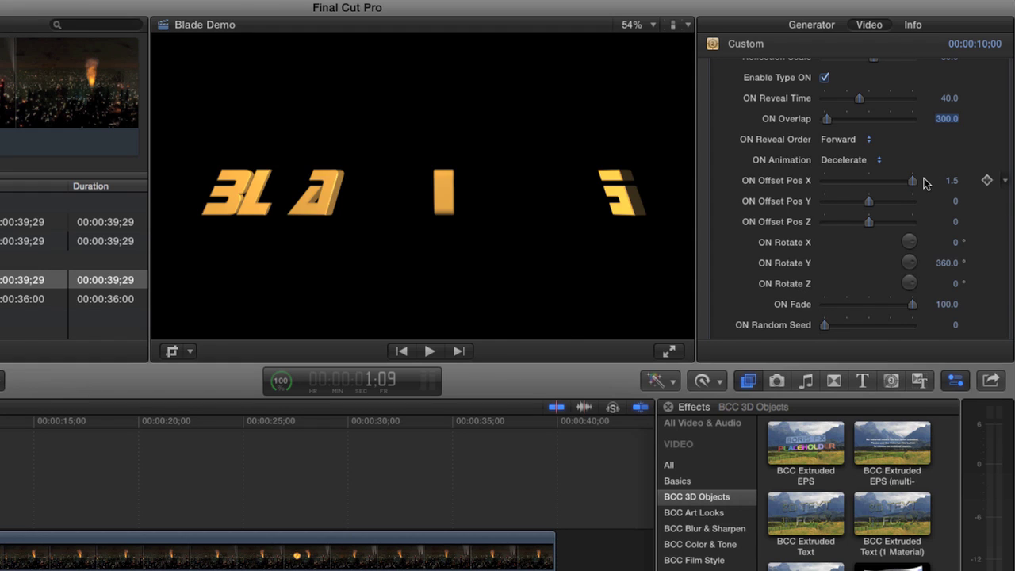
Set ON Offset Pos X to 0 and play the text reveal from the start
left_click(949, 181)
type("0")
key("Return")
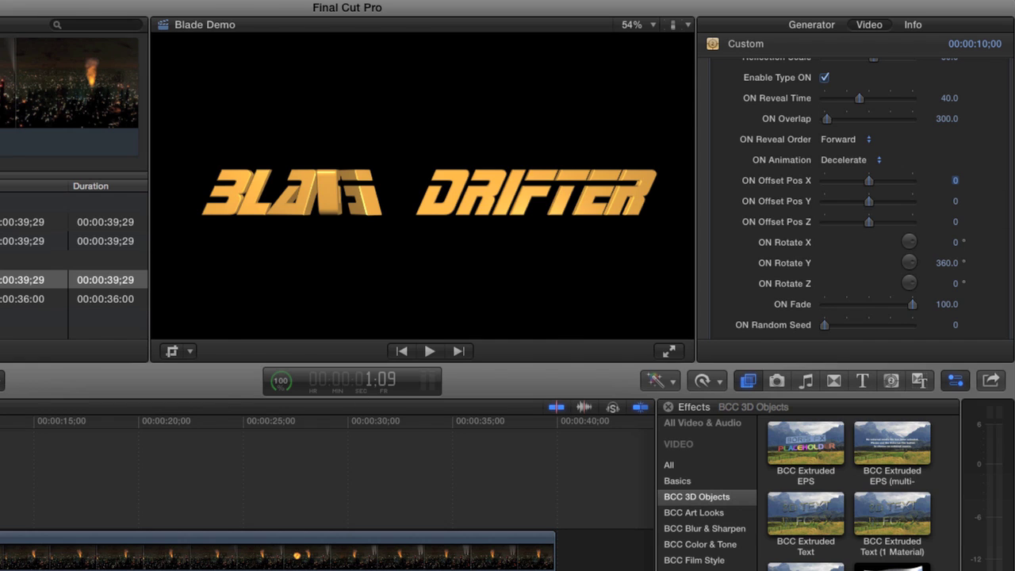
key("Home")
key("space")
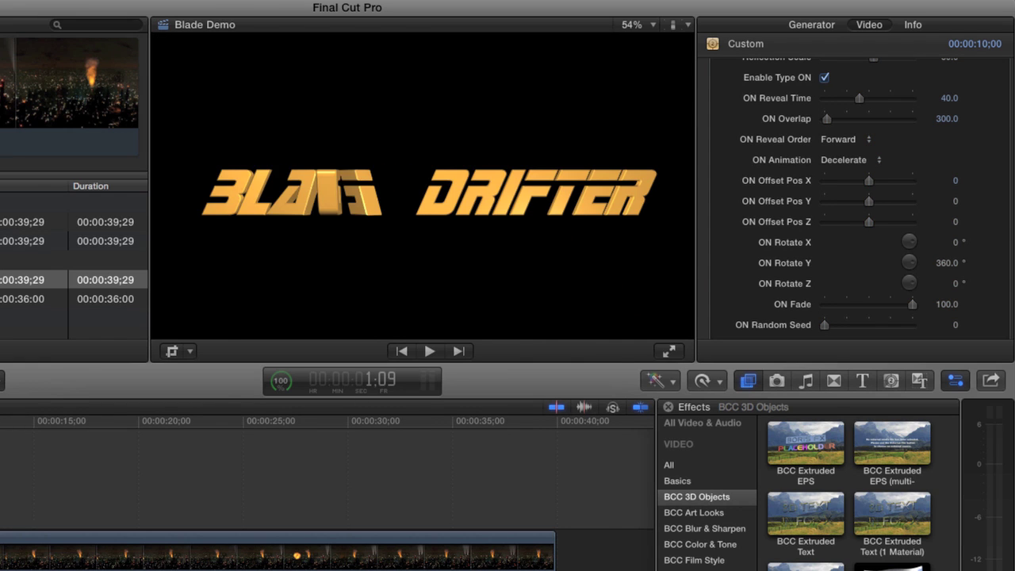
Set the ON Rotate Y of the Type On Text effect to 0°
left_click(943, 267)
type("0")
key("Return")
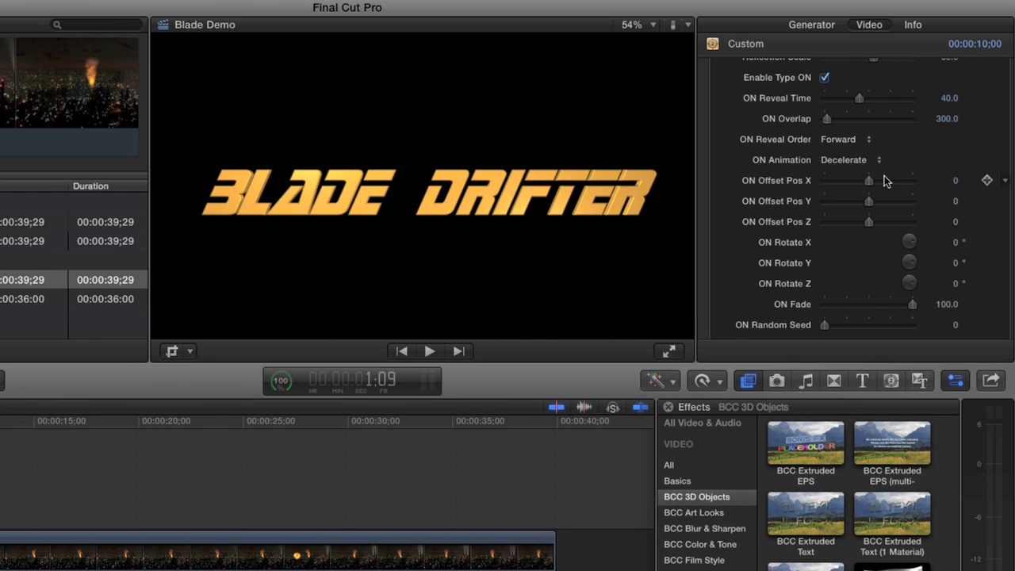
Set the Type On Text effect's OFF Remove Time to 60 and OFF Overlap to 300
scroll(883, 210, "down", 5)
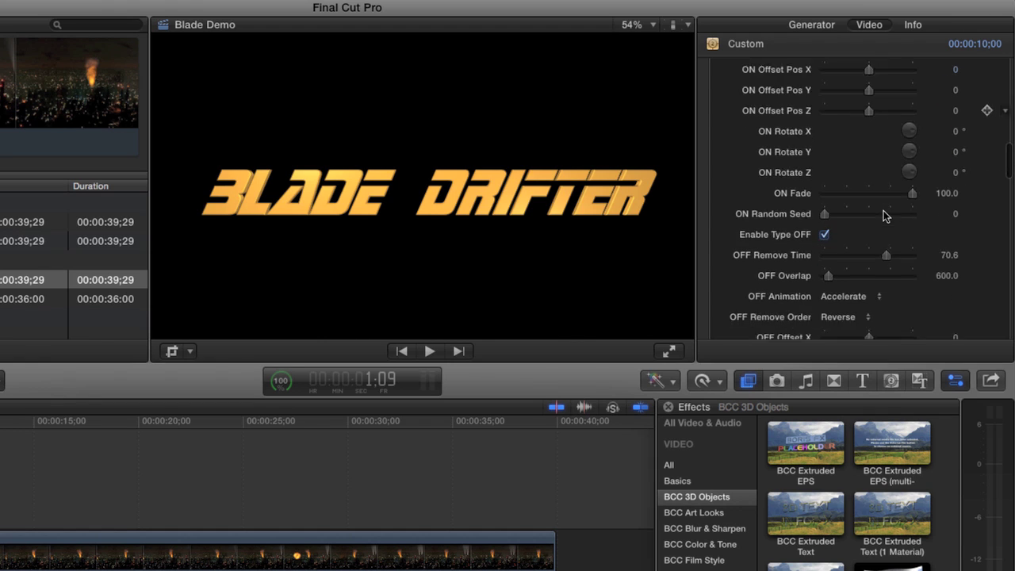
scroll(883, 210, "down", 3)
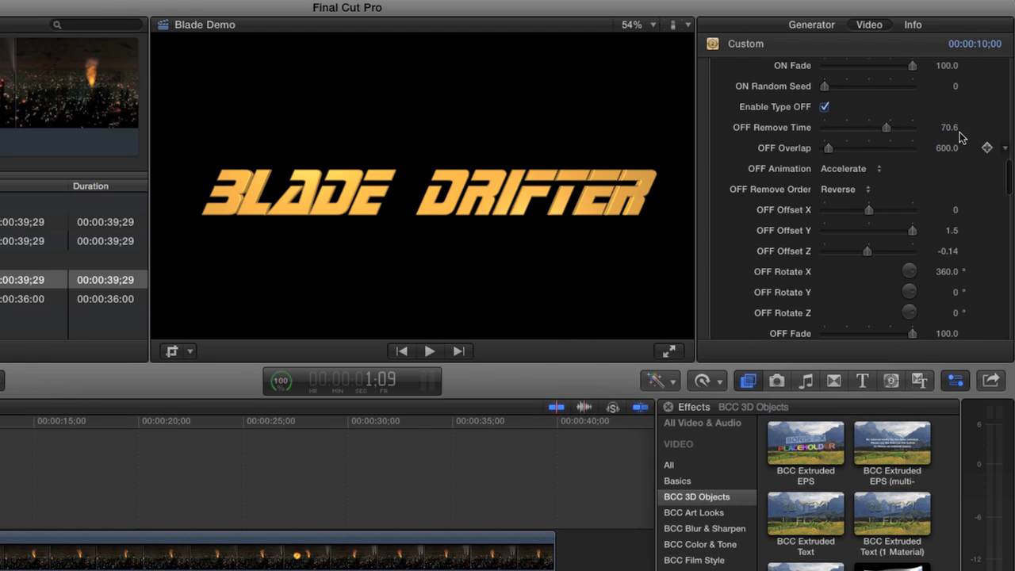
left_click(948, 127)
type("60")
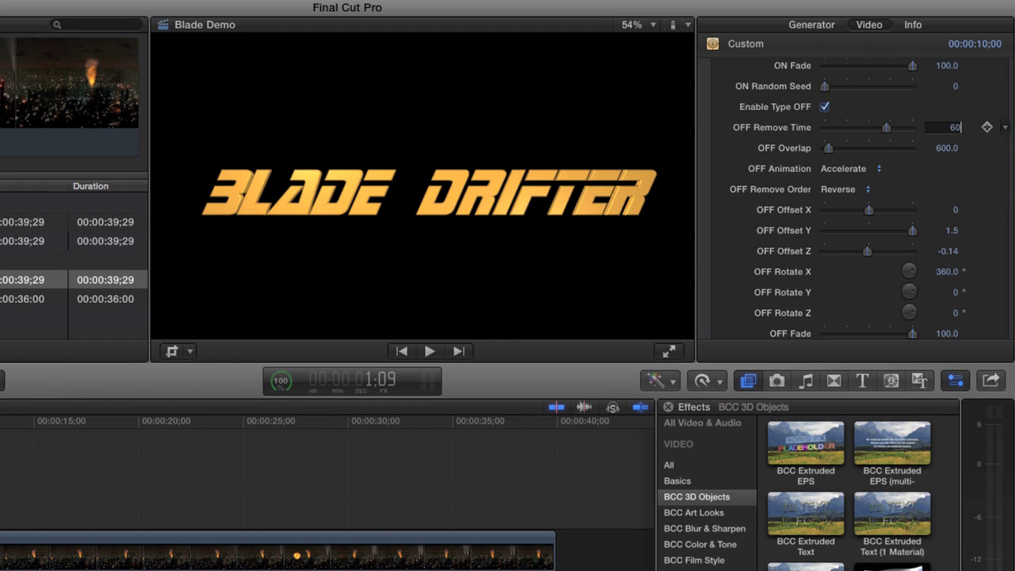
key("Return")
left_click(949, 148)
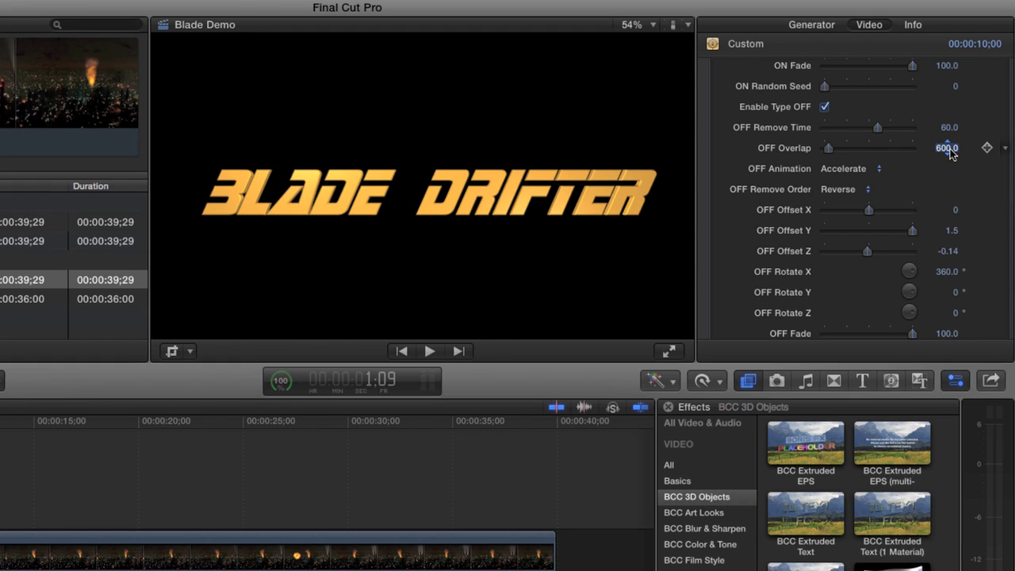
type("300")
key("Return")
Set OFF Offset Y, OFF Offset Z and OFF Rotate X of the Type On Text effect to 0
left_click(951, 230)
type("0")
key("Return")
left_click(949, 252)
type("0")
key("Return")
left_click(951, 271)
type("0")
key("Return")
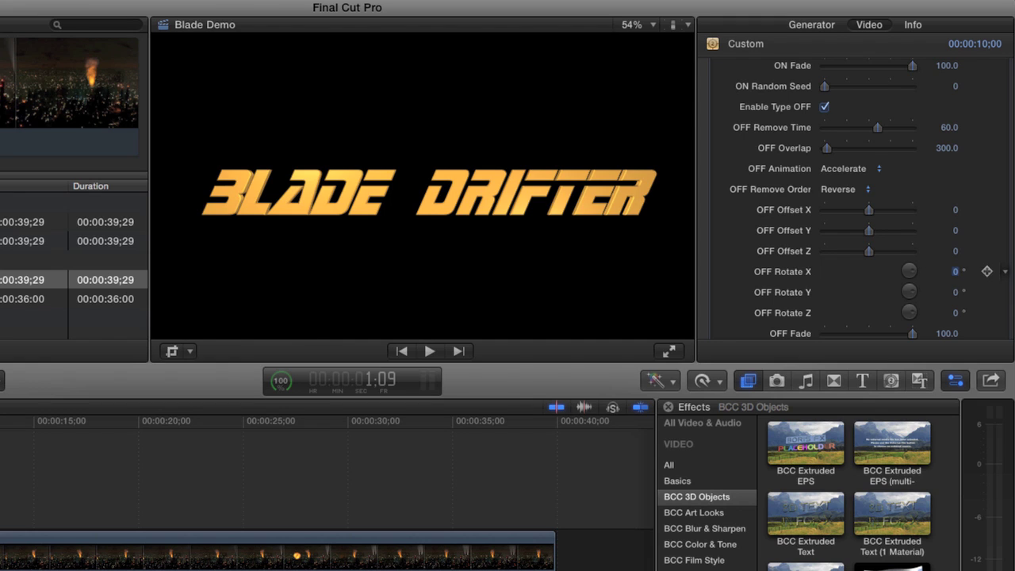
scroll(733, 265, "up", 5)
scroll(733, 265, "up", 8)
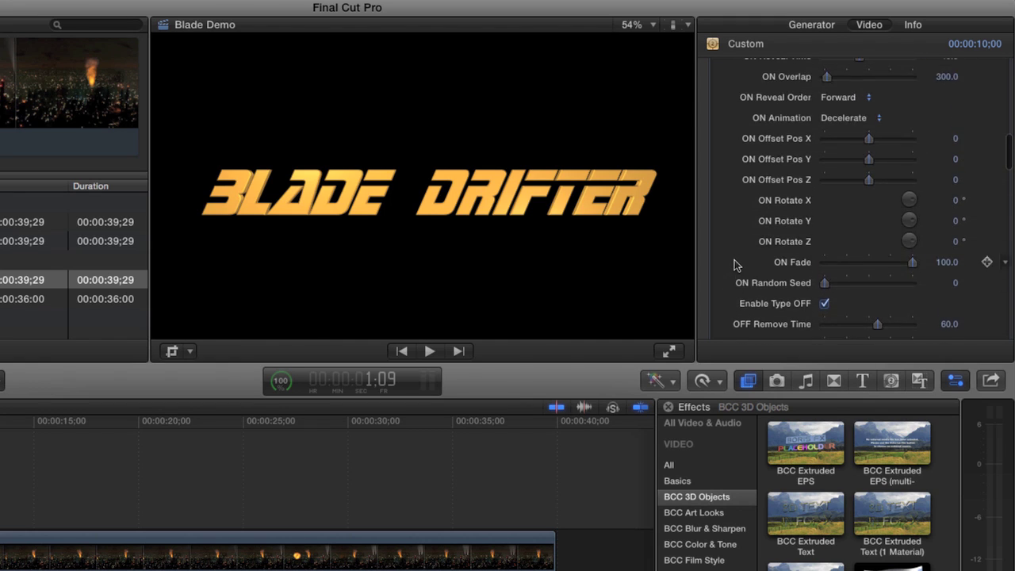
scroll(733, 264, "up", 2)
scroll(733, 264, "down", 3)
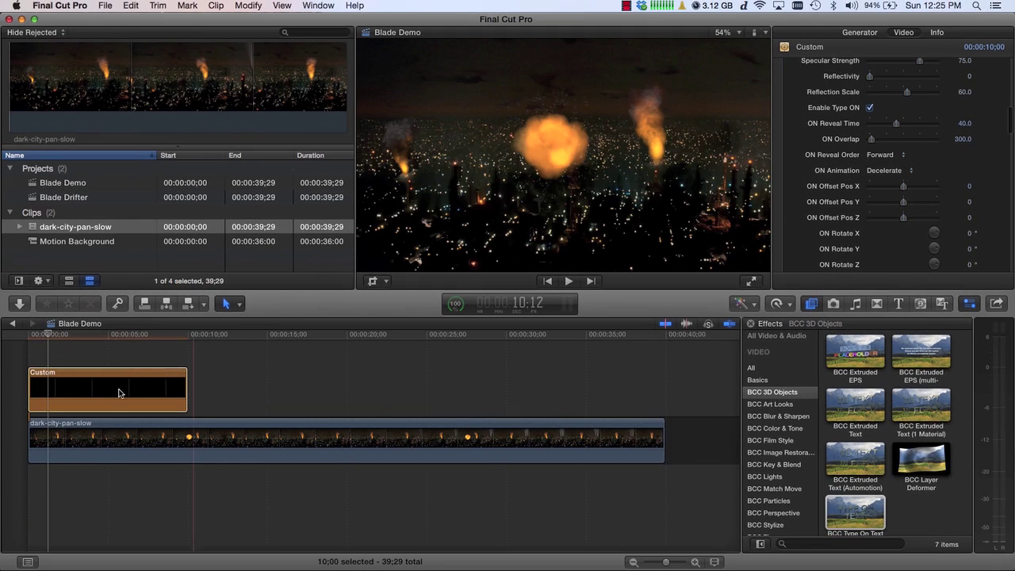
Duplicate the Custom title clip three times, placing the copies back to back after it above the city footage
left_click(97, 391)
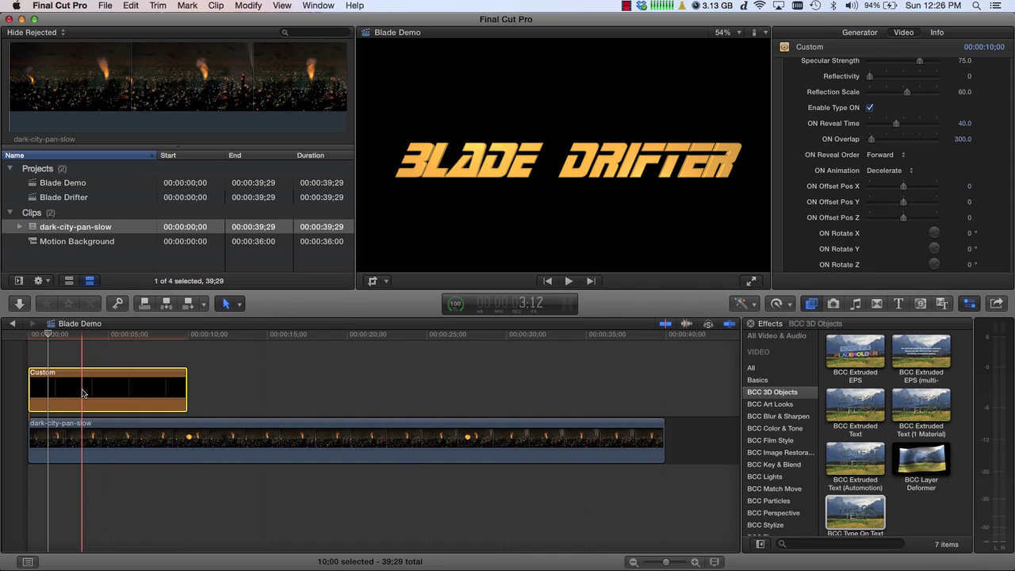
key("Up")
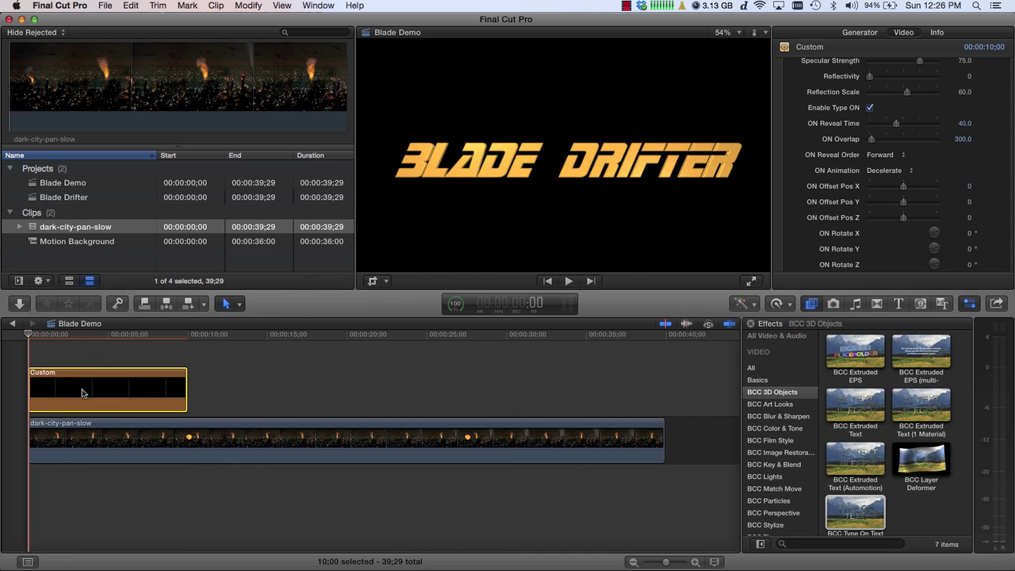
key("Down")
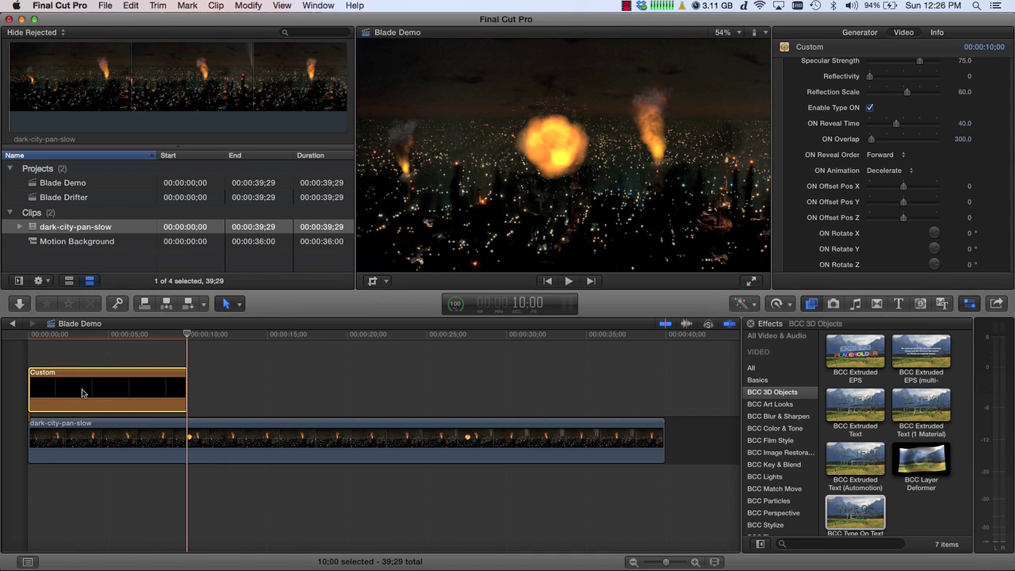
key("super+v")
key("super+v")
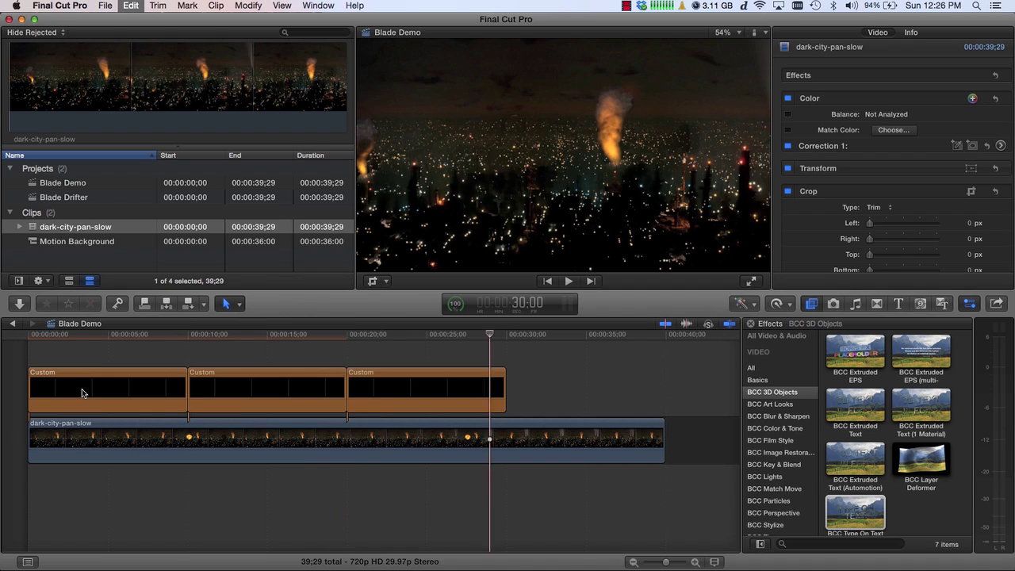
key("super+v")
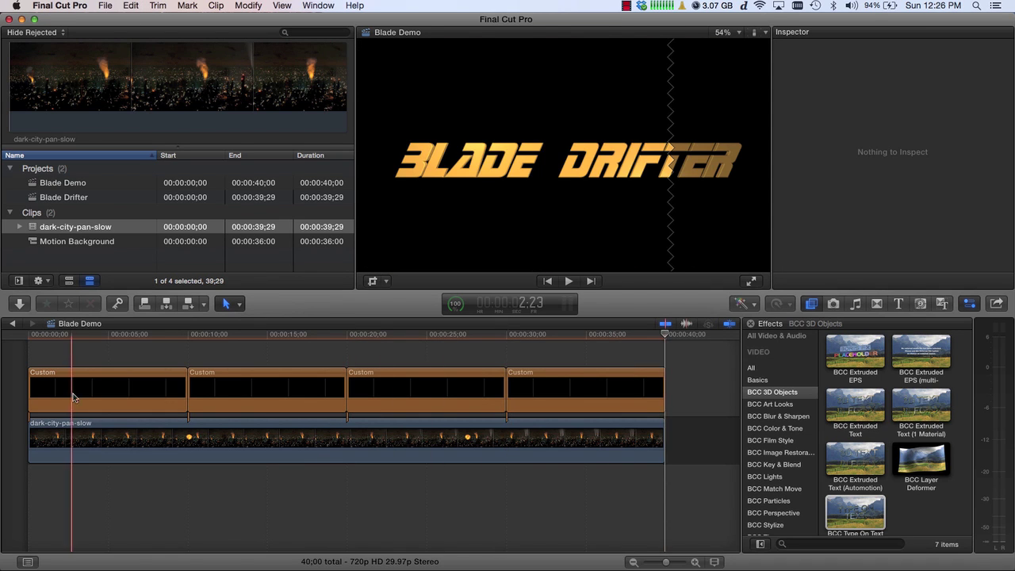
With the first Custom clip selected and the playhead near 1:07, set its ON Offset Pos Z to about -1.96
left_click(104, 389)
key("super+4")
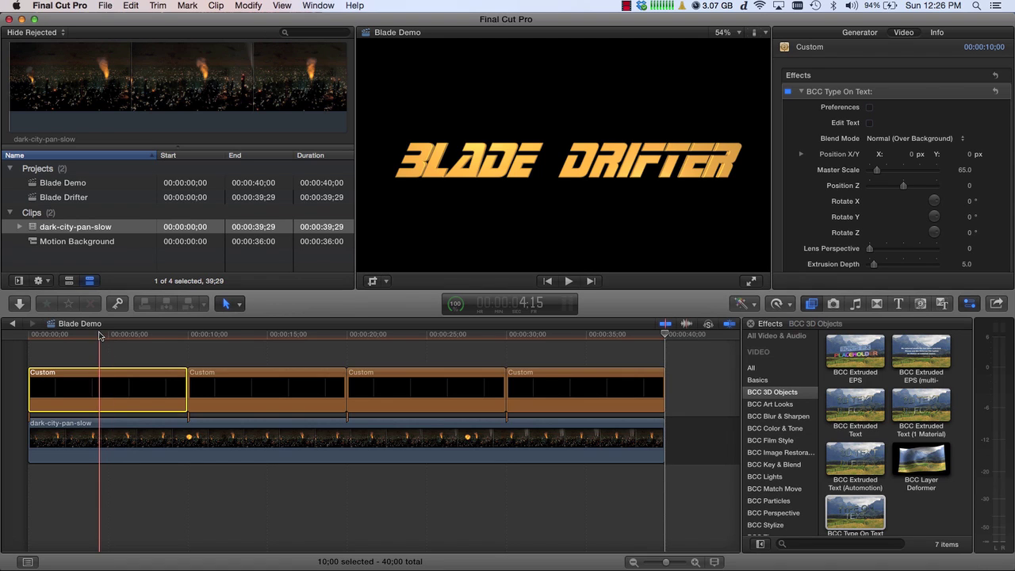
left_click_drag(103, 333, 48, 334)
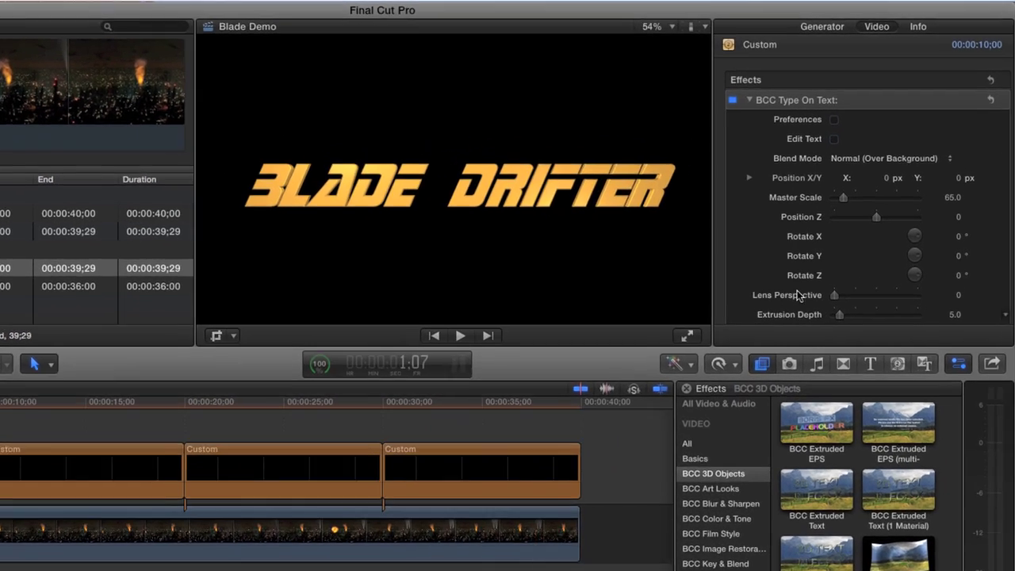
scroll(822, 205, "down", 4)
scroll(763, 250, "down", 10)
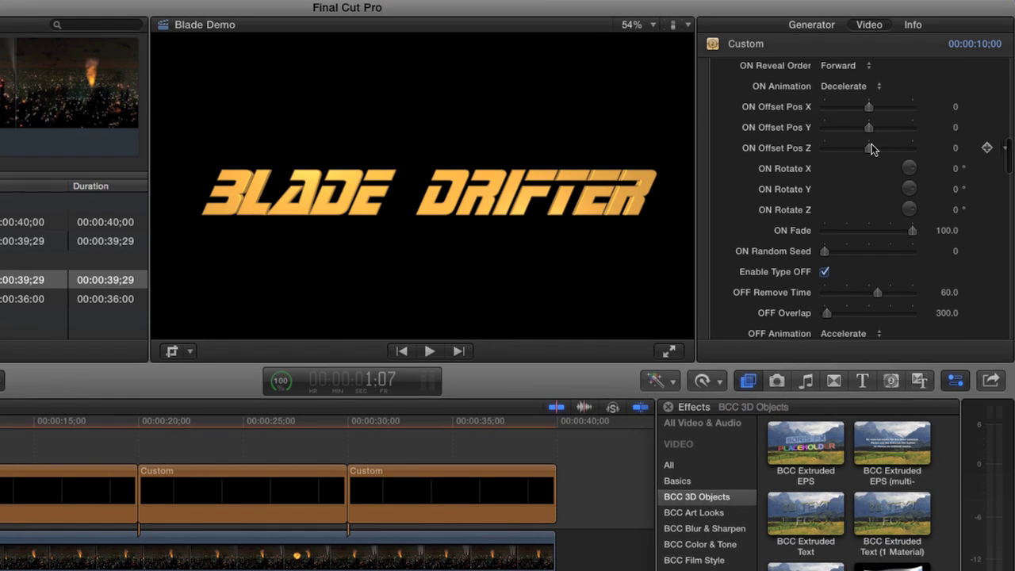
left_click_drag(870, 147, 853, 153)
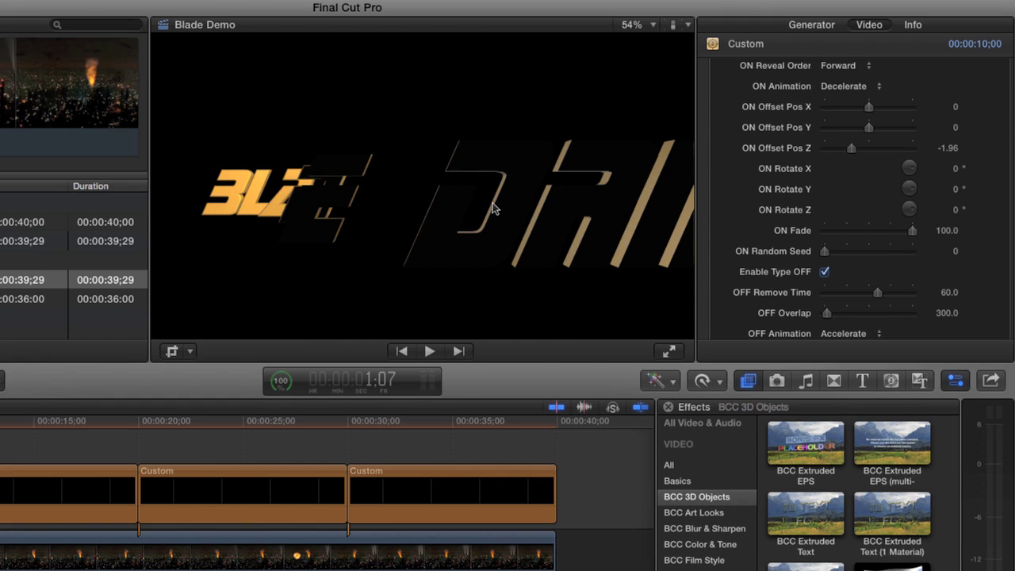
Set the effect's Light 1 Z to 1.6 to light the incoming letters
scroll(727, 213, "down", 5)
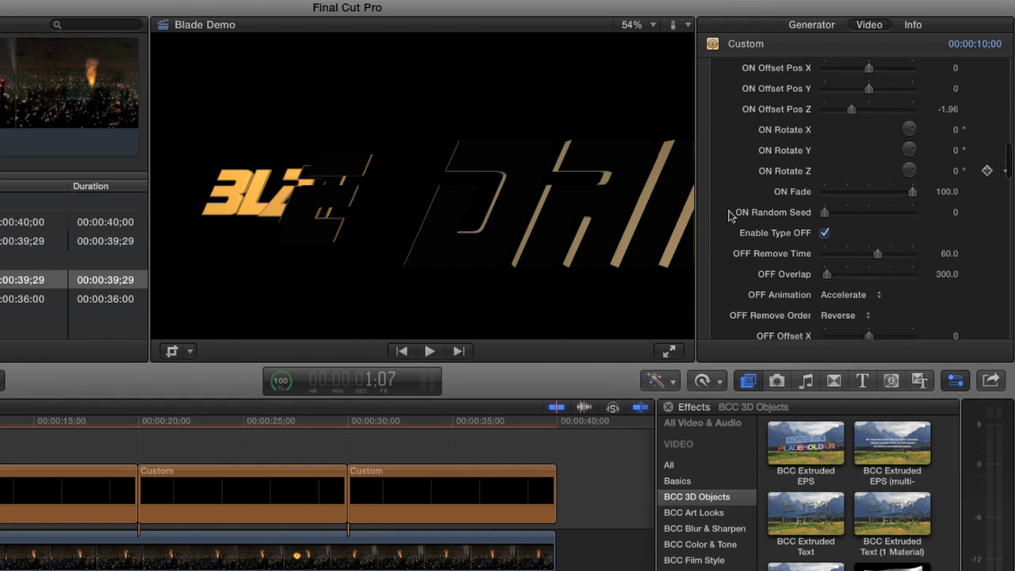
scroll(727, 214, "down", 15)
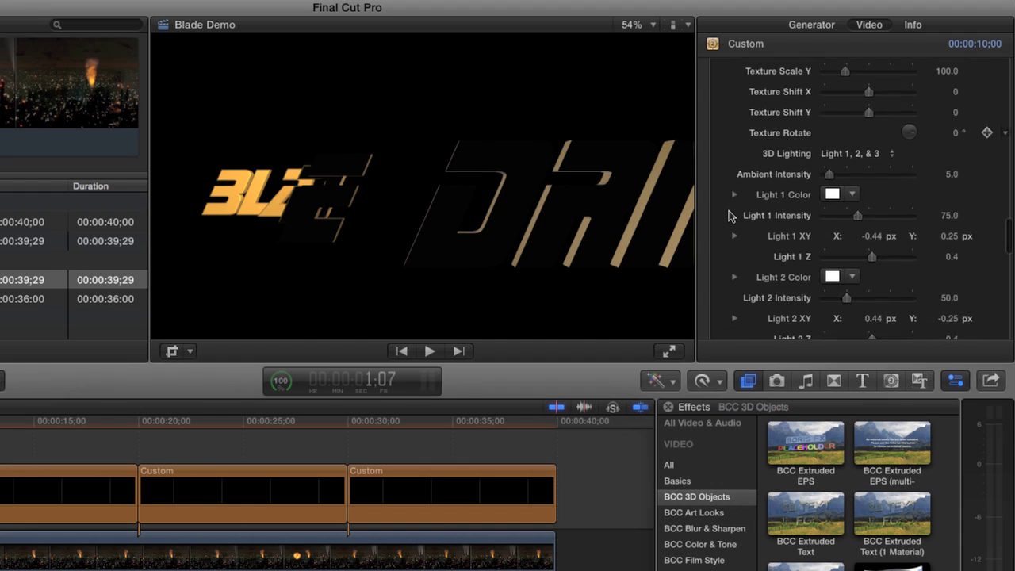
scroll(729, 216, "down", 2)
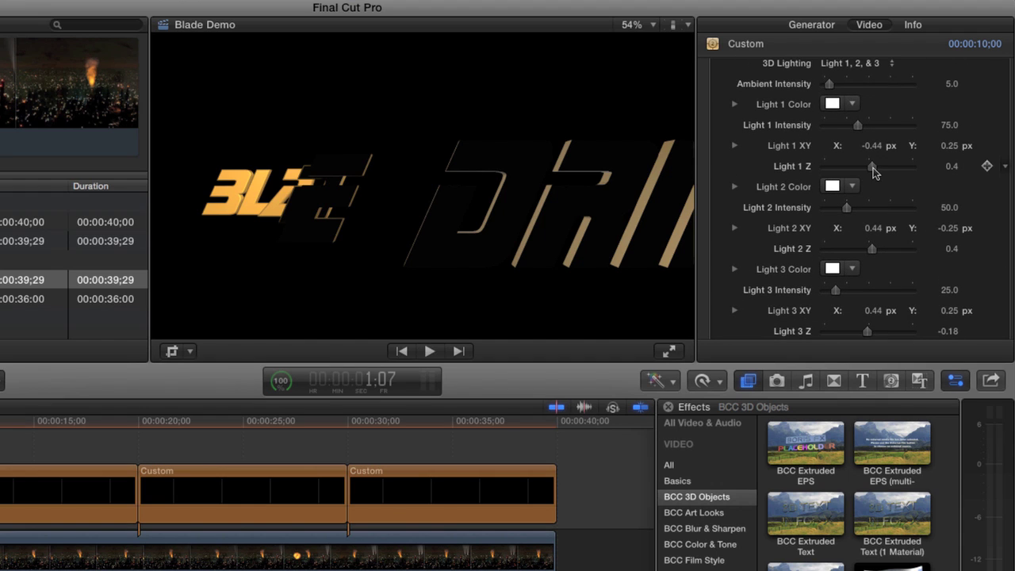
left_click_drag(872, 167, 884, 167)
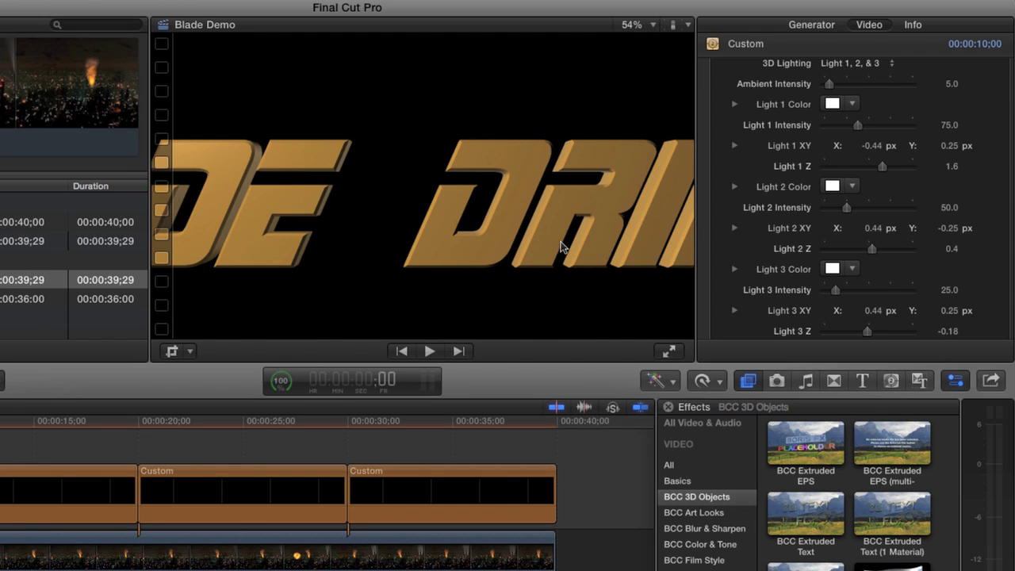
Set ON Offset Pos Z to -3.1 and play the text reveal from the start
scroll(914, 124, "down", 15)
scroll(914, 124, "up", 3)
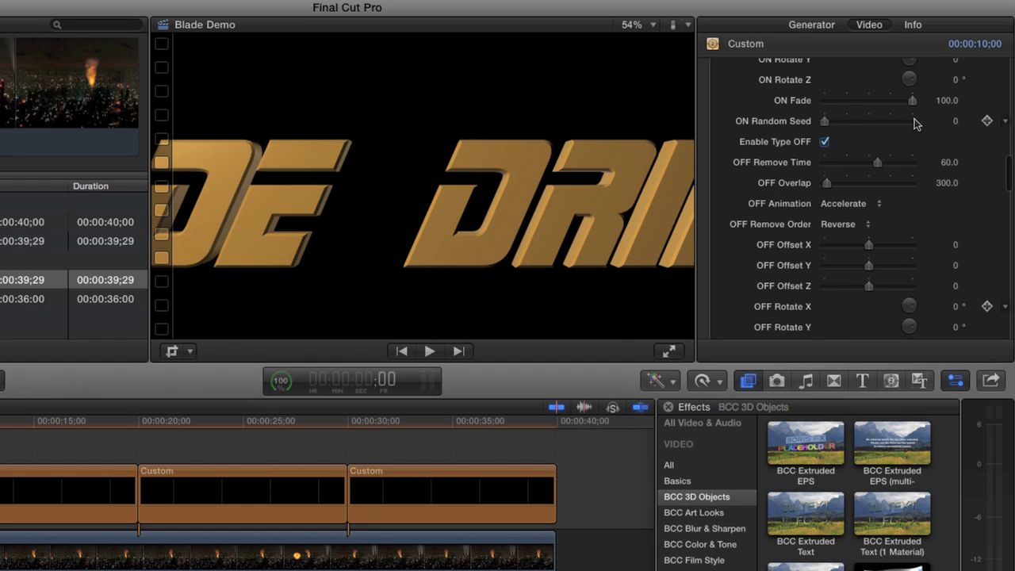
scroll(913, 125, "up", 5)
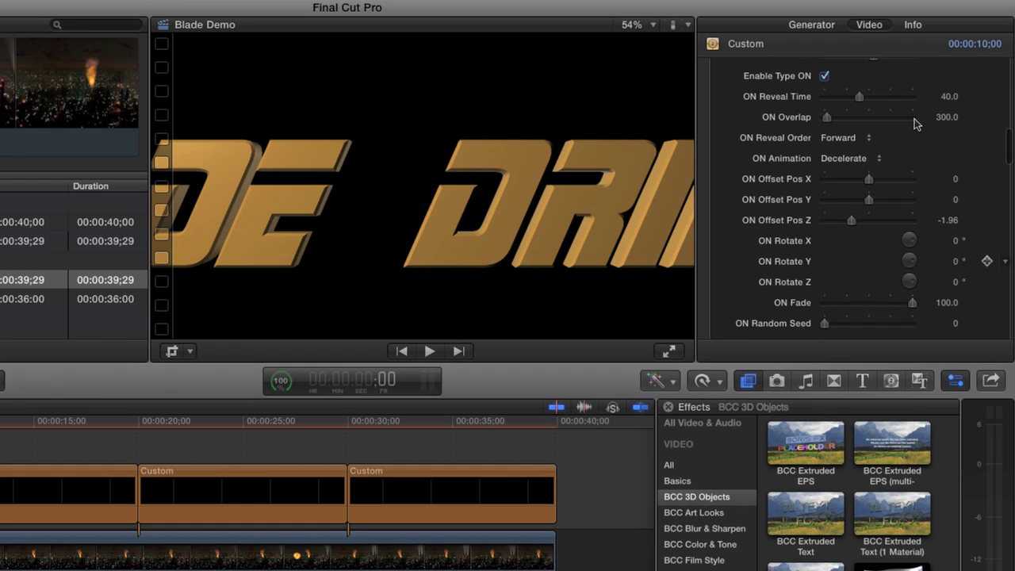
left_click_drag(854, 225, 841, 221)
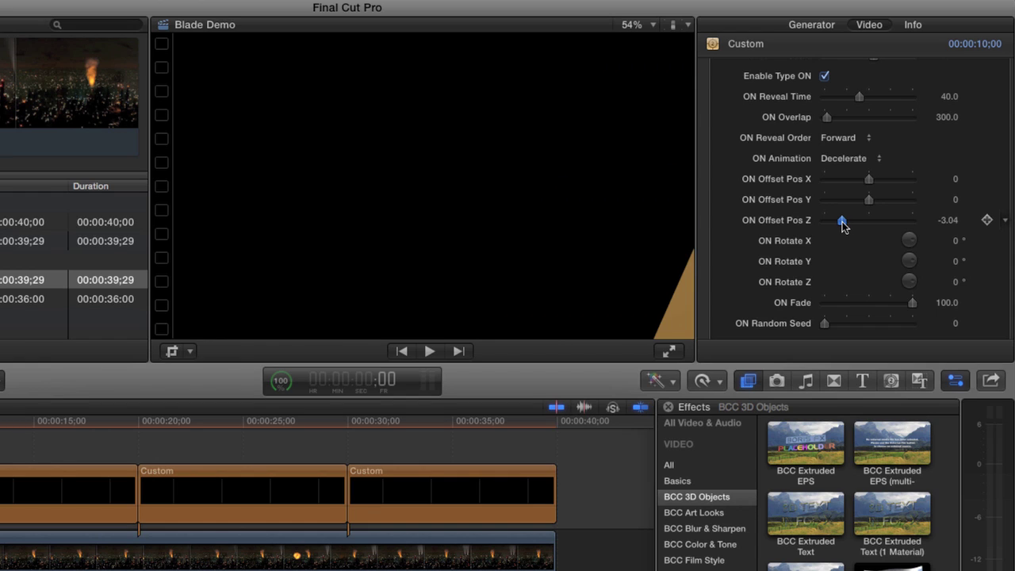
left_click(948, 220)
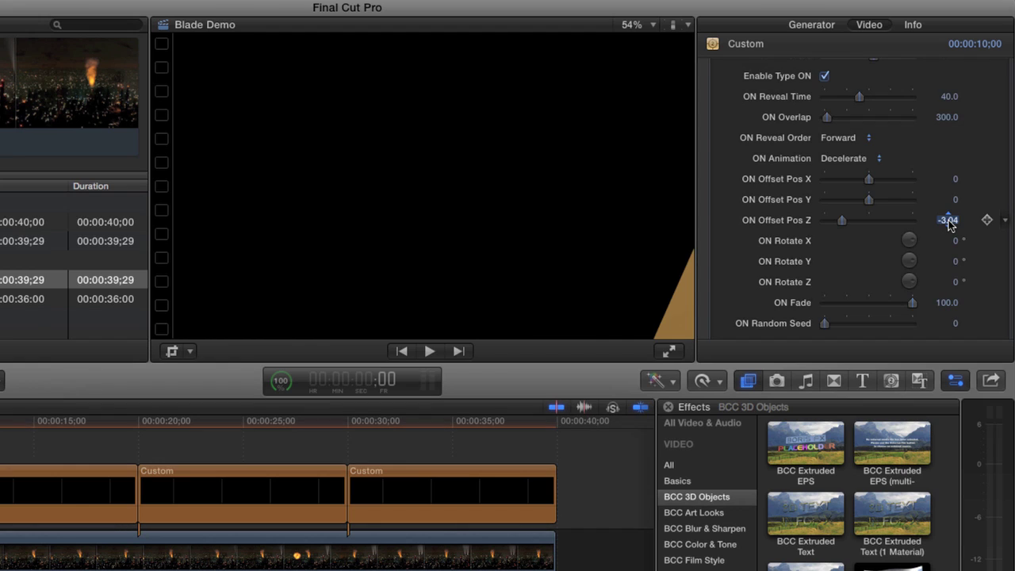
type("-3.1")
key("Return")
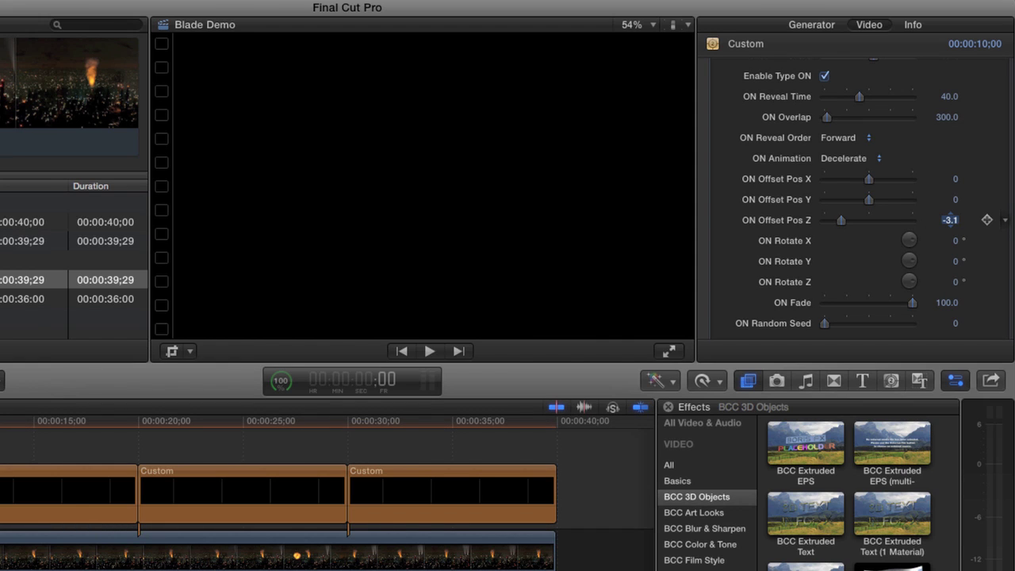
key("space")
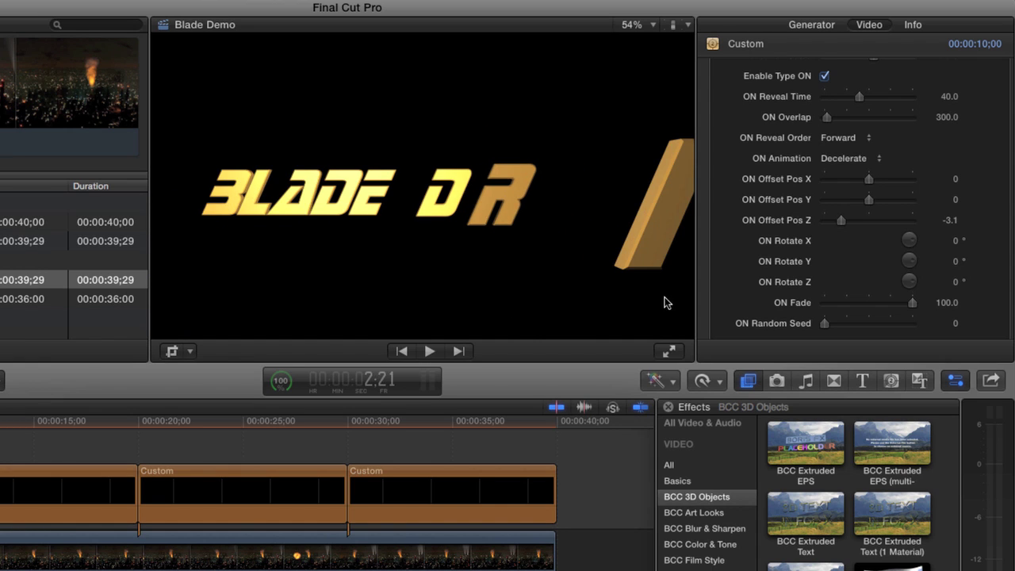
Set the ON Rotate Y of the first title clip's text reveal to 360°
left_click(954, 262)
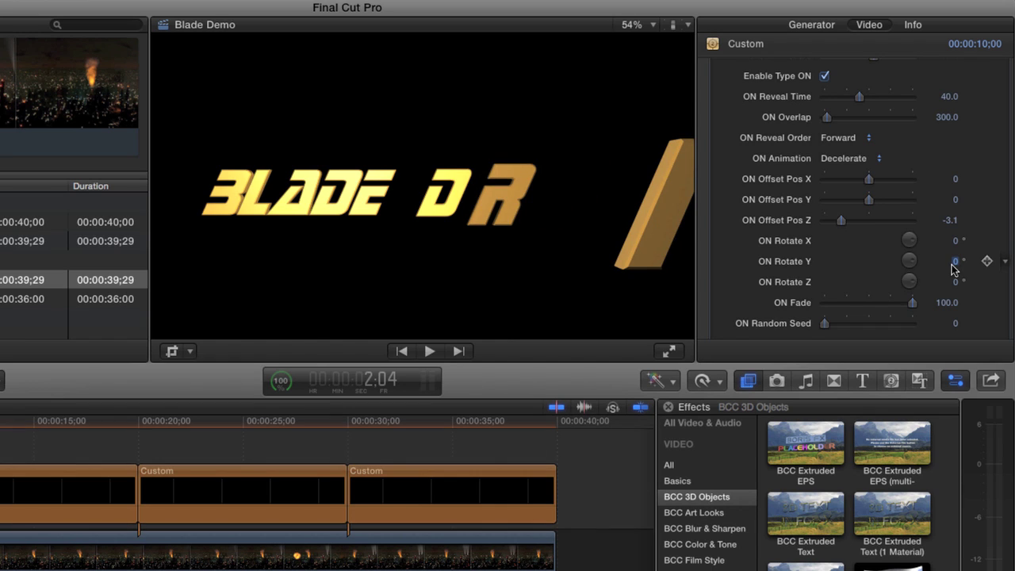
type("36")
key("Return")
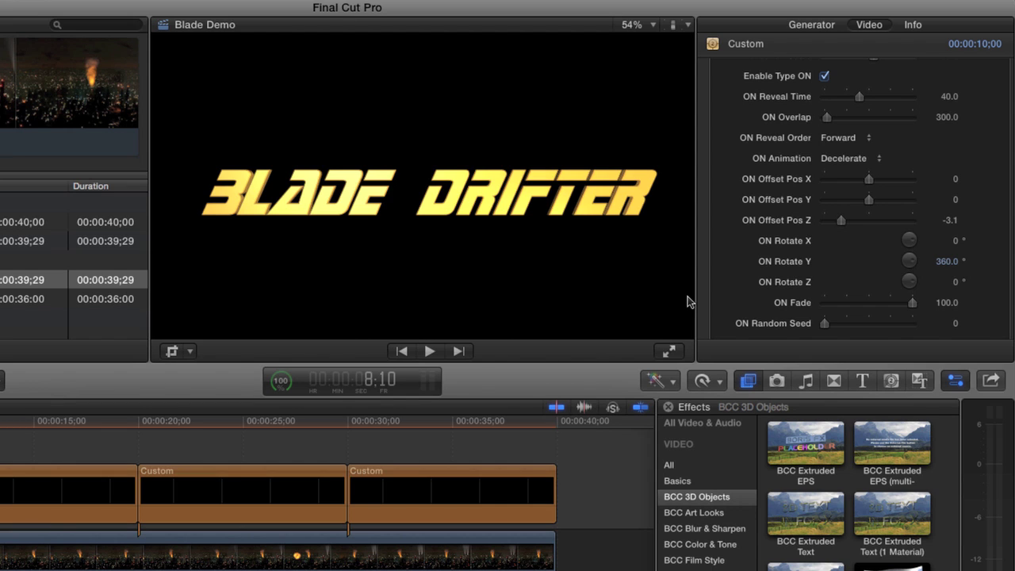
Set OFF Offset Z to 5.0 and play the removal of the text
scroll(755, 276, "down", 5)
scroll(755, 275, "down", 4)
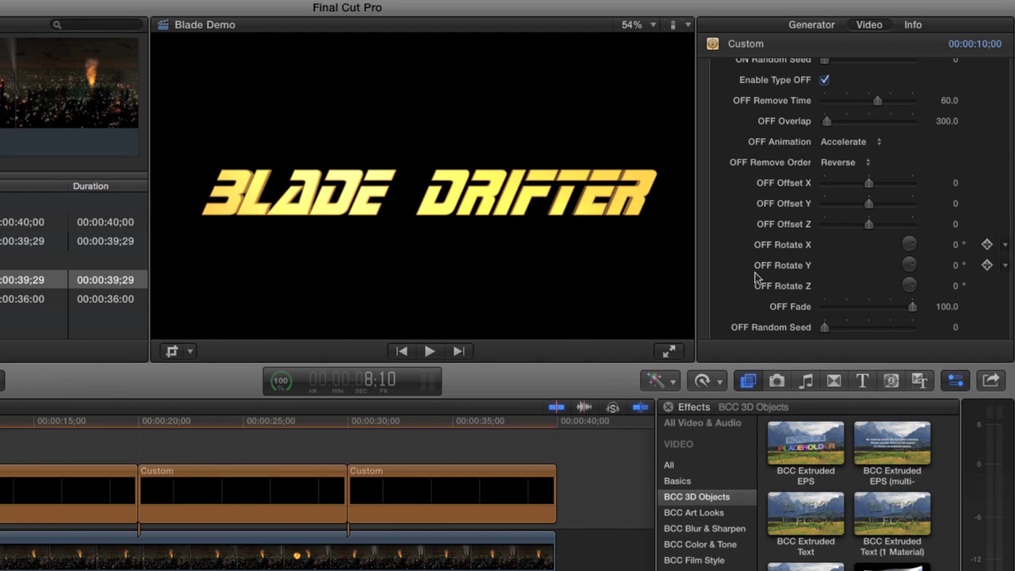
left_click_drag(867, 226, 953, 228)
key("space")
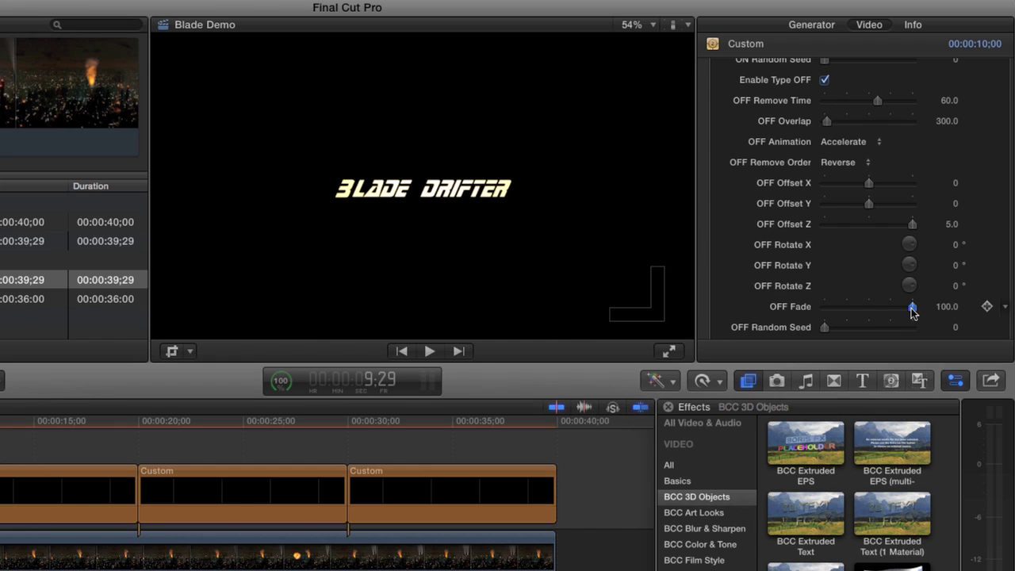
Set the text removal's OFF Fade to 10 and OFF Rotate Y to 360°
left_click_drag(877, 308, 831, 309)
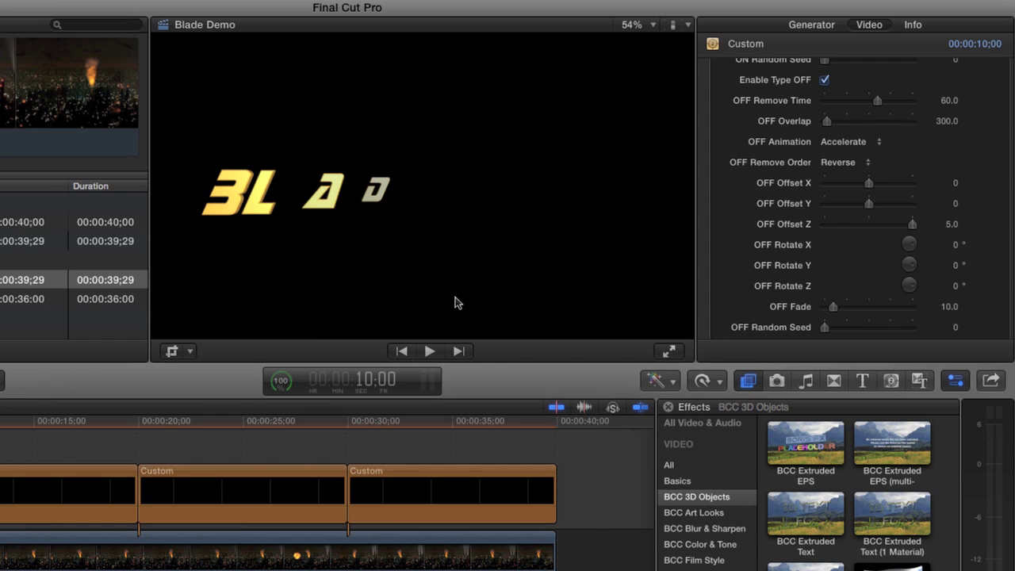
left_click(955, 267)
key("Return")
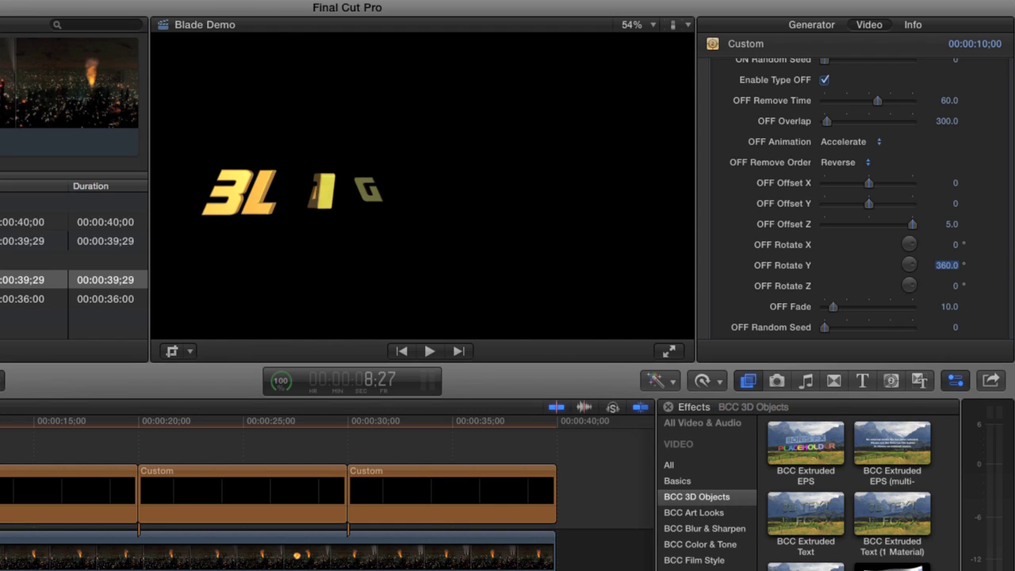
Advance frame by frame from 8:27 to 9:12 to examine the rotating letters' removal
key("Right")
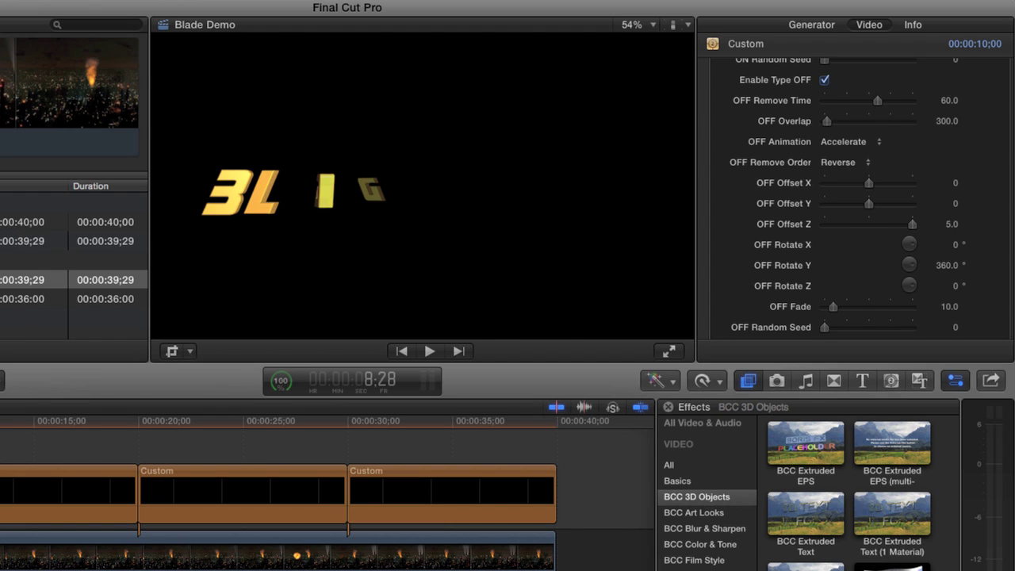
key("Right")
key("Right")
key("Right")
key("Right")
key("Right")
key("Right")
key("Right")
key("Right")
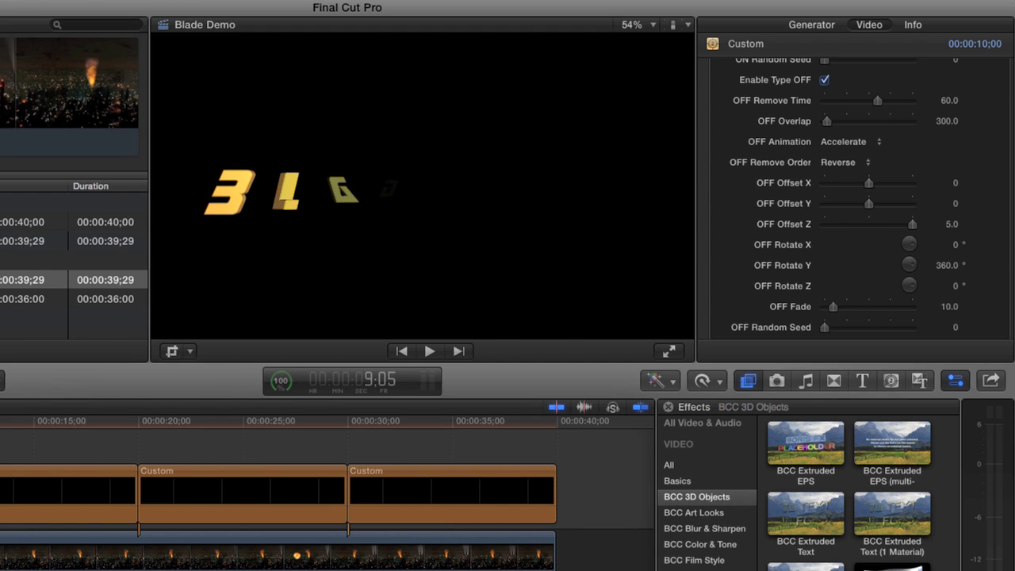
key("Right")
key("Right")
key("Right")
key("Right")
key("Right")
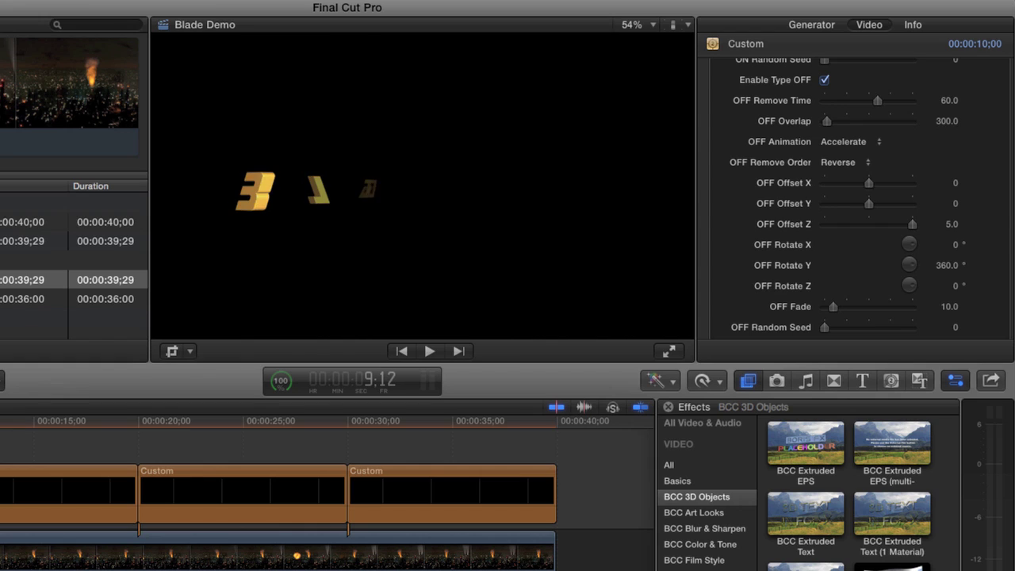
Step frame by frame back from 9:12 to around 8:05 and forward to 8:12 to examine the letters' rotation direction
key("Left")
key("Left")
key("Left")
key("Left")
key("Left")
key("Left")
key("Left")
key("Left")
key("Left")
key("Left")
key("Left")
key("Left")
key("Left")
key("Left")
key("Left")
key("Left")
key("Left")
key("Left")
key("Left")
key("Left")
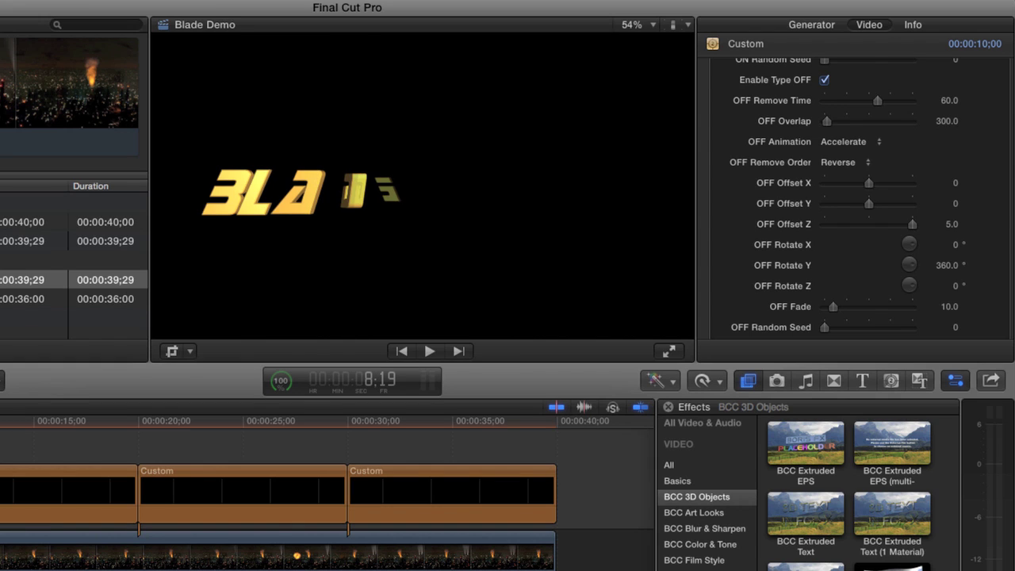
key("Left")
key("Left")
key("Left")
key("Left")
key("Left")
key("Left")
key("Left")
key("Left")
key("Left")
key("Left")
key("Left")
key("Left")
key("Left")
key("Left")
key("Left")
key("Left")
key("Right")
key("Right")
key("Right")
key("Right")
key("Right")
key("Right")
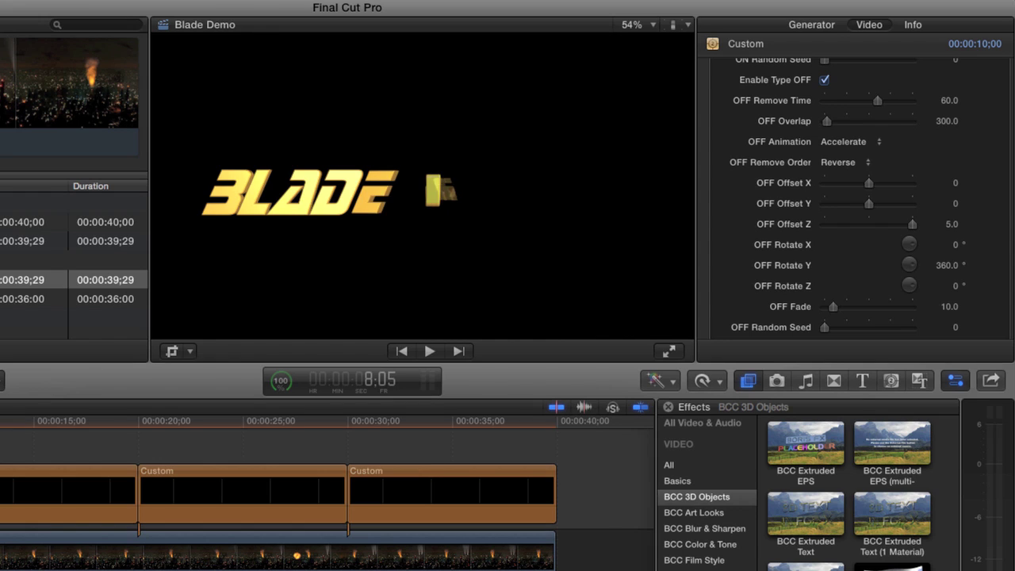
key("Right")
key("Right")
key("Right")
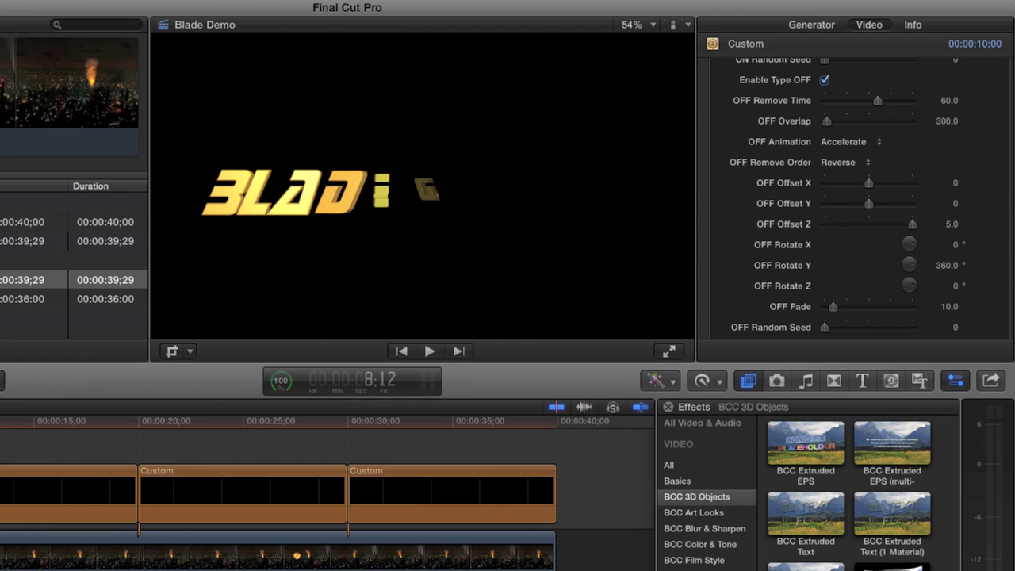
Set OFF Rotate Y of the first title clip's text removal to -360°
left_click(943, 267)
key("BackSpace")
type("-360")
key("Return")
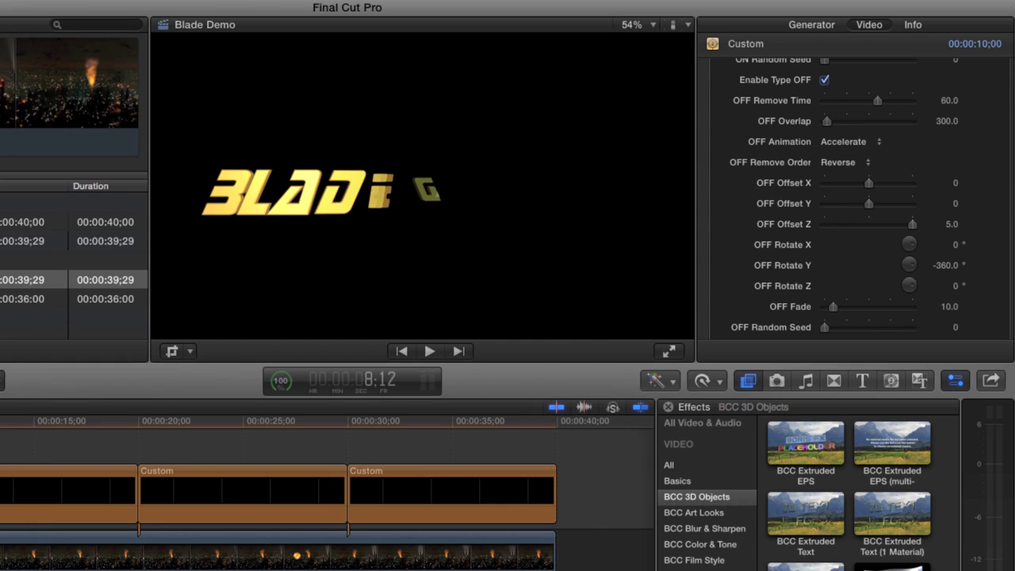
Advance frame by frame from 8:12 to just past 9:04 to examine how the letters turn during removal
key("Right")
key("Right")
key("Right")
key("Right")
key("Right")
key("Right")
key("Right")
key("Right")
key("Right")
key("Right")
key("Right")
key("Right")
key("Right")
key("Right")
key("Right")
key("Right")
key("Right")
key("Right")
key("Right")
key("Right")
key("Right")
key("Right")
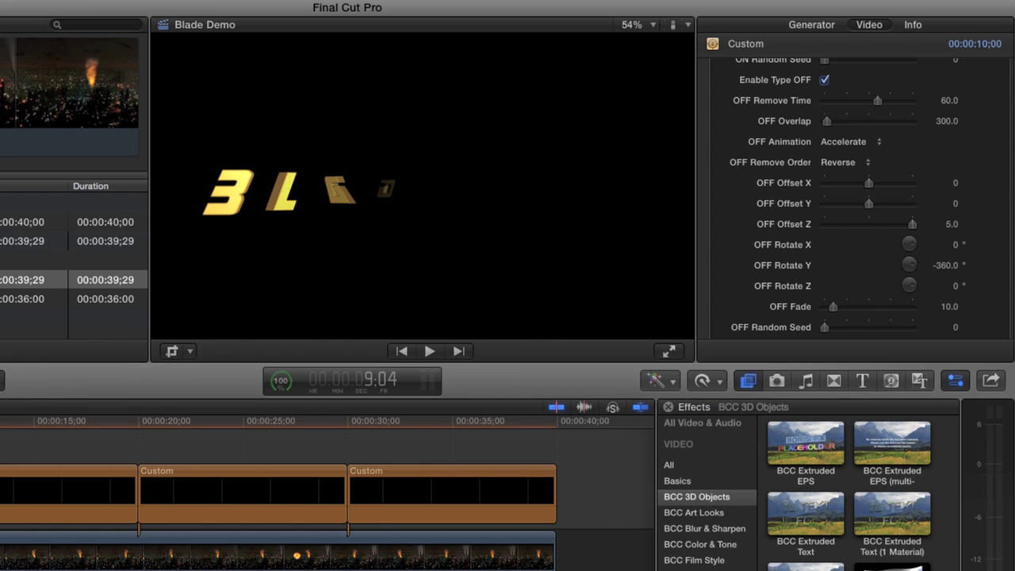
key("Right")
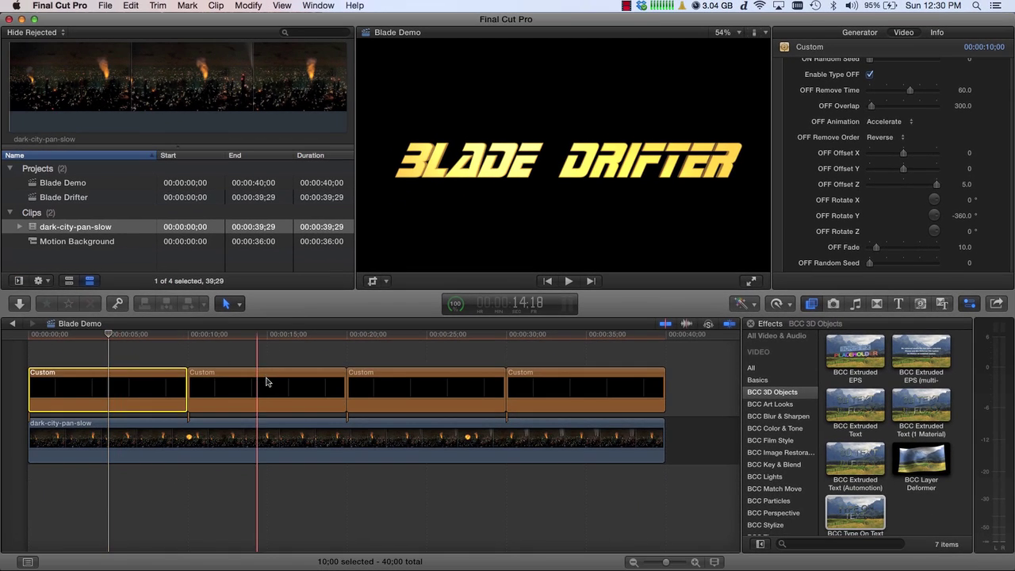
Replace the second title clip's text with STARRING and the actor's full name in capitals on a second line
left_click(262, 390)
left_click(263, 390)
left_click(869, 123)
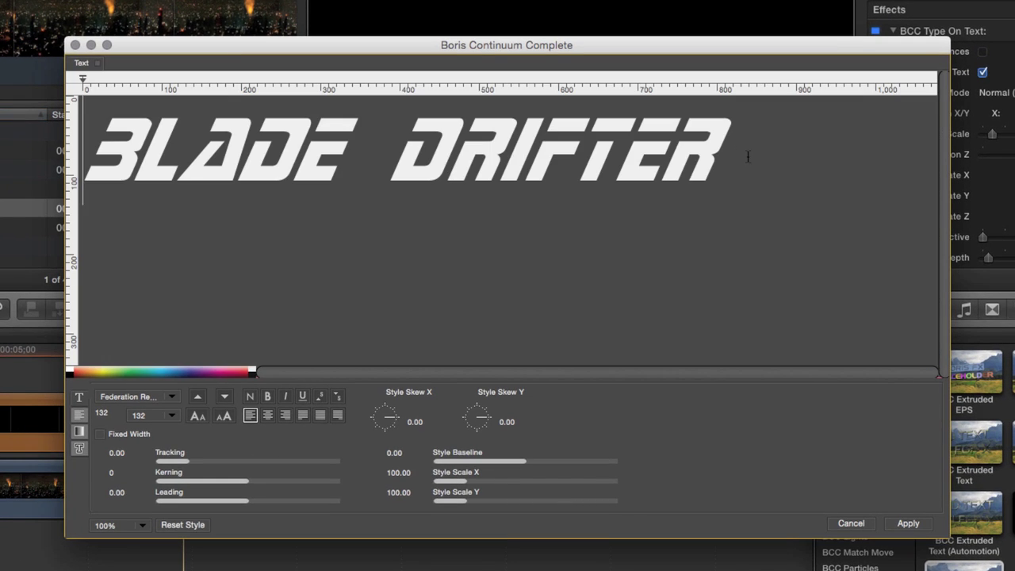
left_click_drag(751, 153, 76, 157)
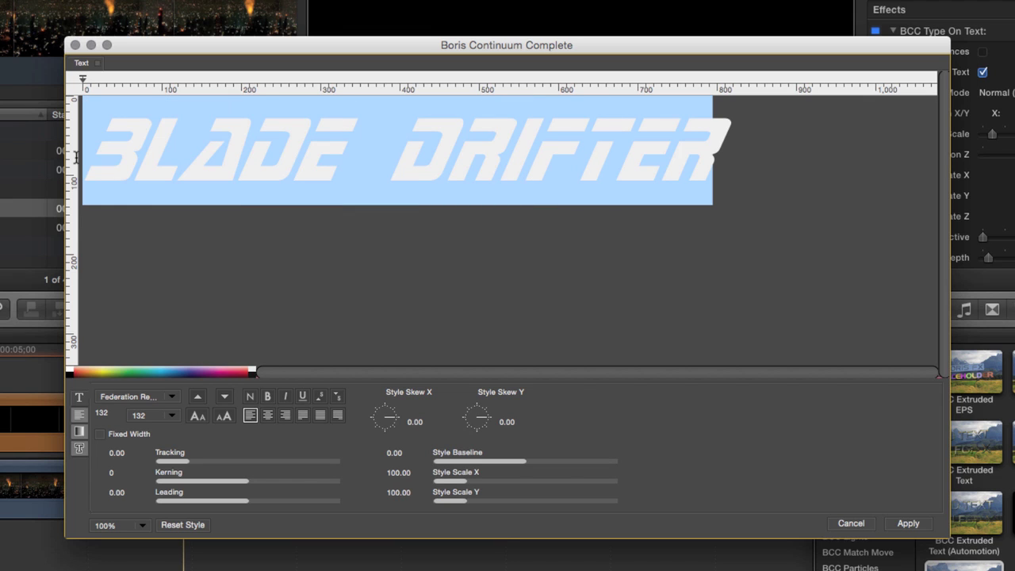
type("S")
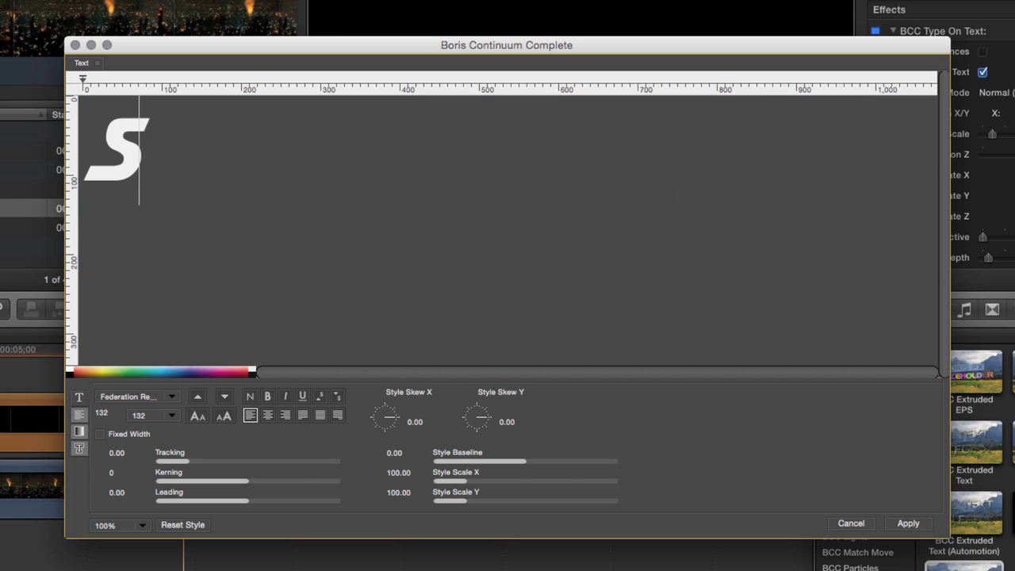
type("TARRING")
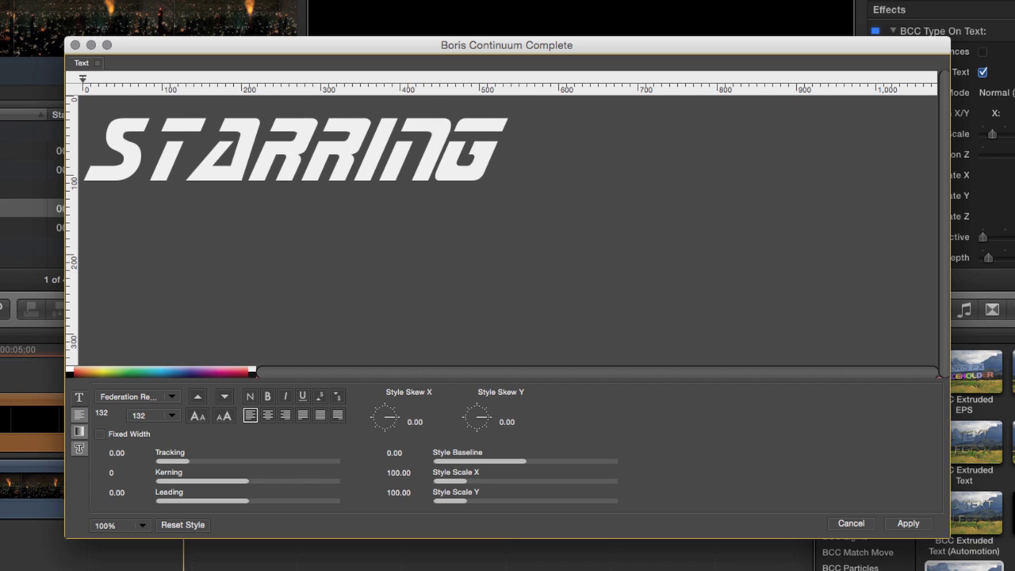
key("Return")
type("HA")
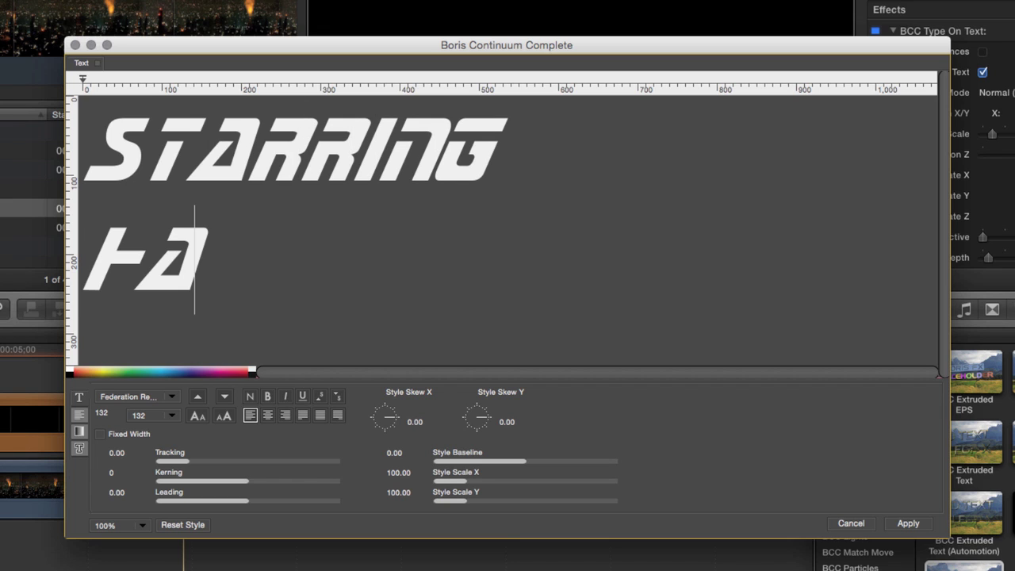
type("RRISON CHE")
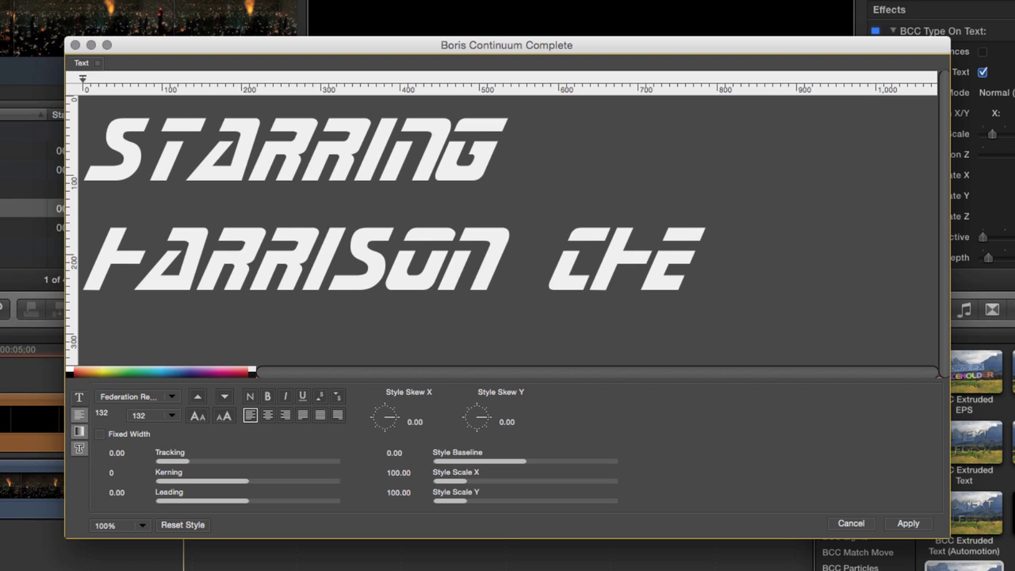
type("VY")
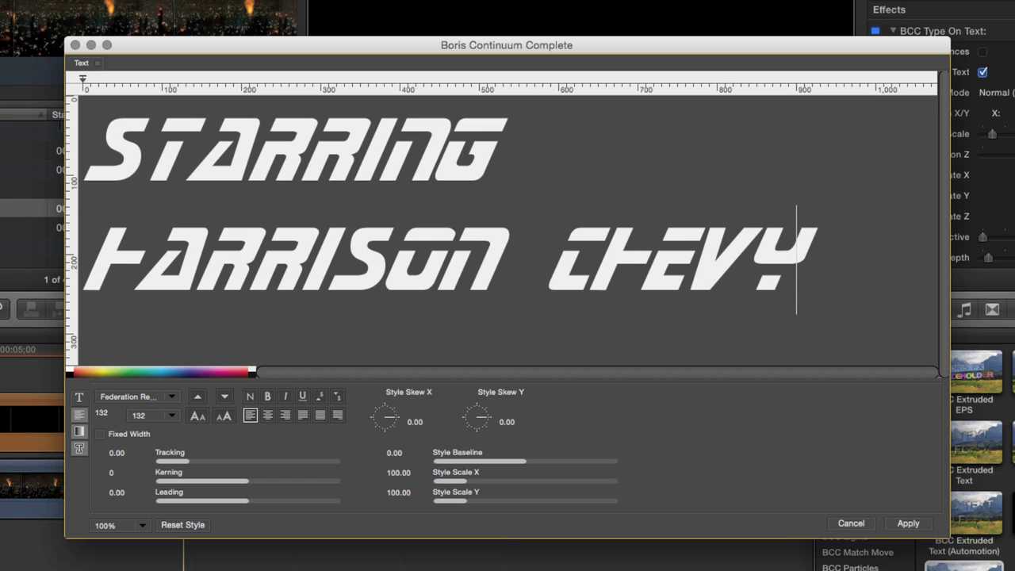
Set the STARRING line to font size 72 and right-align it
left_click_drag(536, 140, 84, 139)
left_click(153, 415)
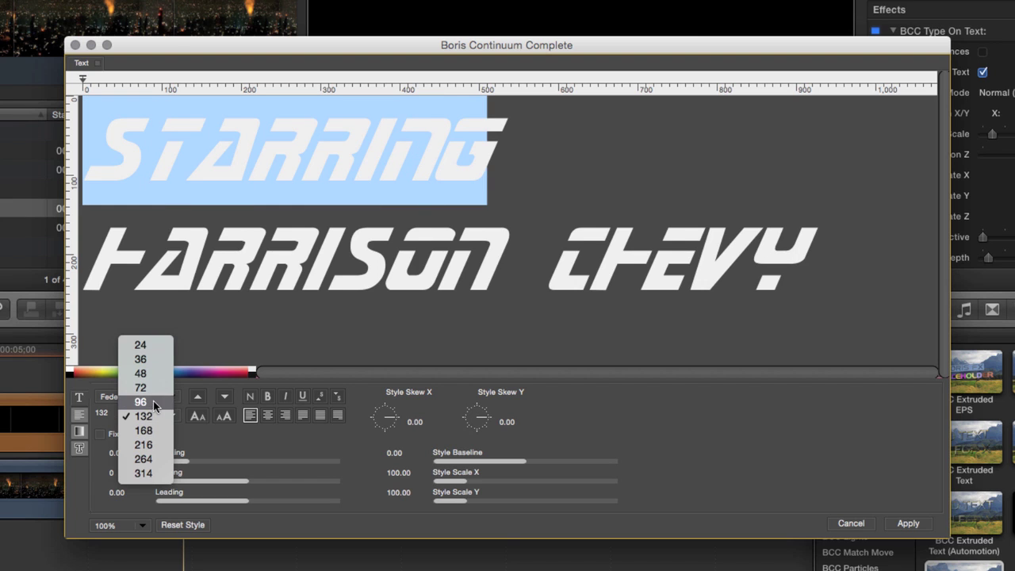
left_click(153, 390)
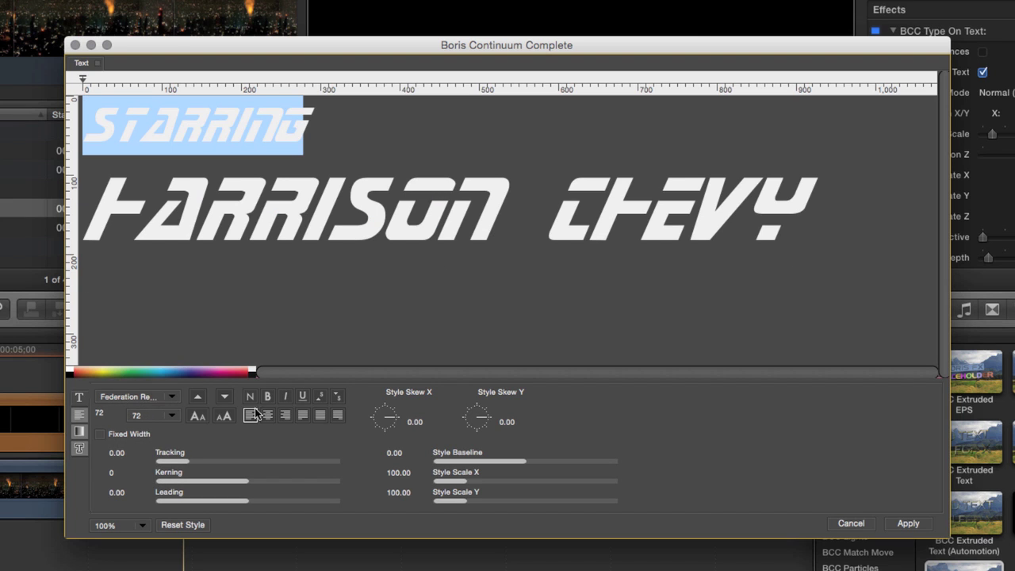
left_click(284, 415)
Reduce the leading of both text lines and apply the edited text to the title clip
key("super+a")
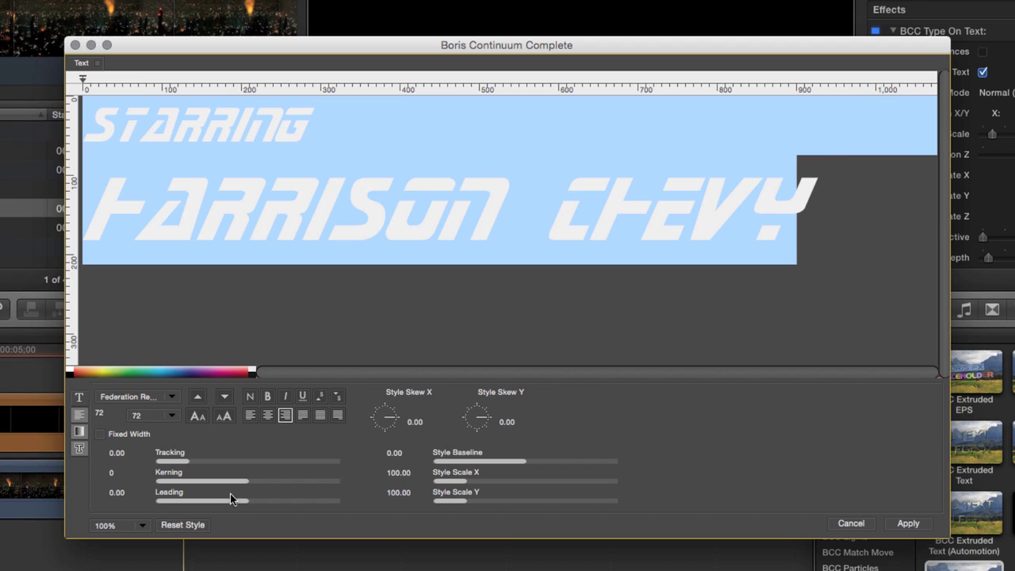
left_click_drag(229, 502, 191, 504)
left_click(906, 523)
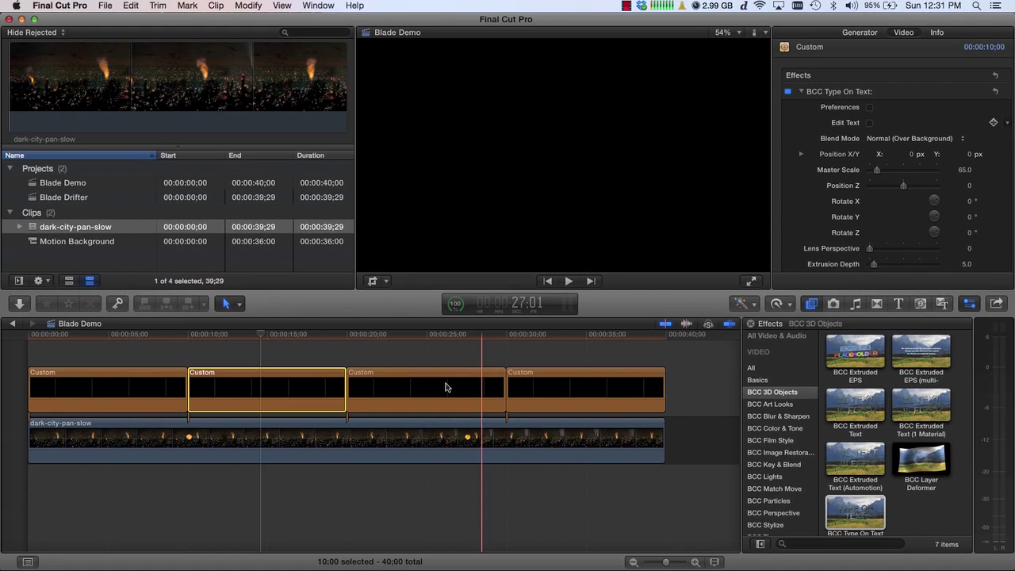
Delete the third and fourth BLADE DRIFTER title clips from the timeline
left_click(411, 427)
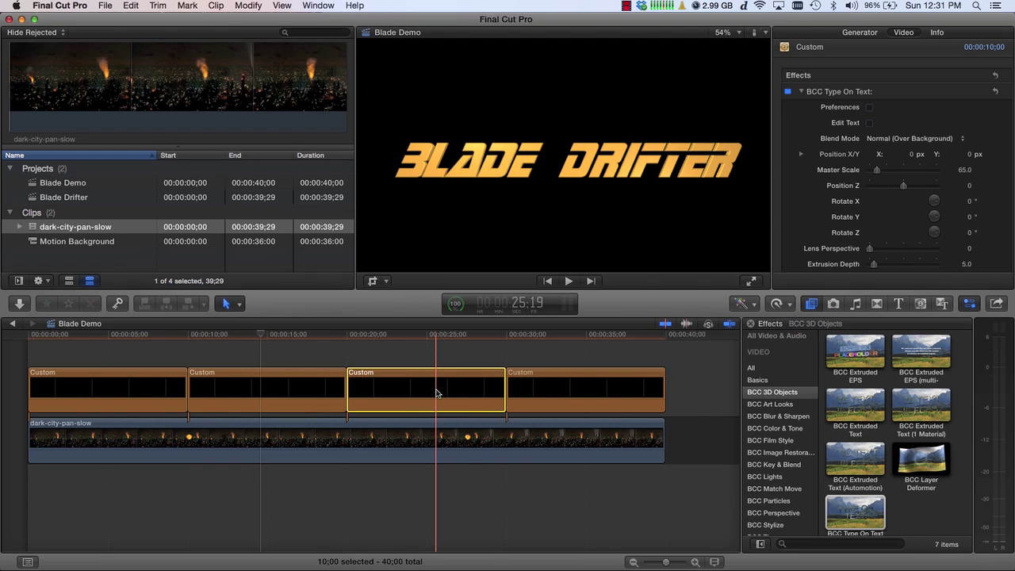
key("Delete")
left_click(563, 393)
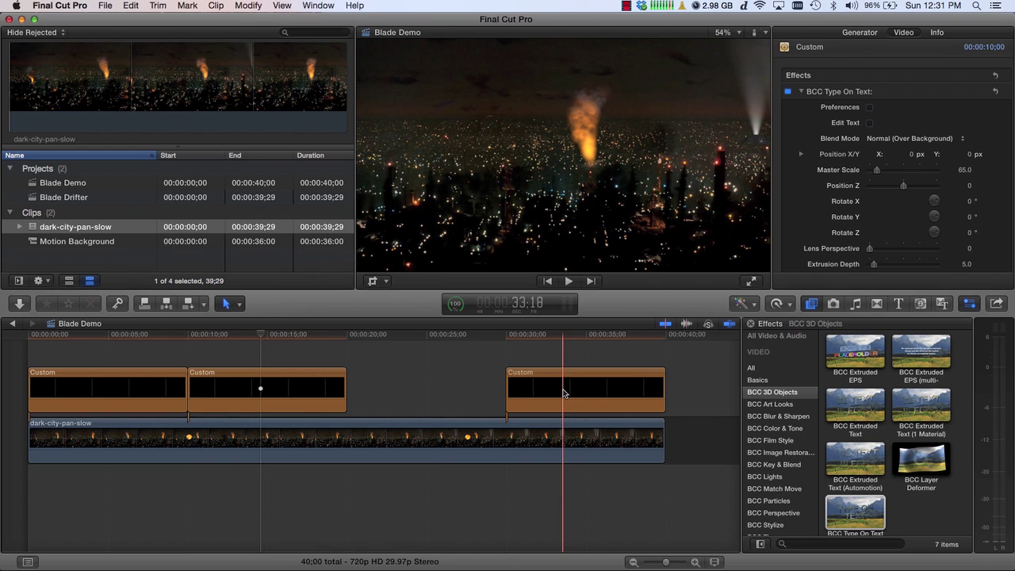
key("Delete")
Copy the second title clip and paste two copies after it, starting at 20:00 and 30:00
left_click(284, 394)
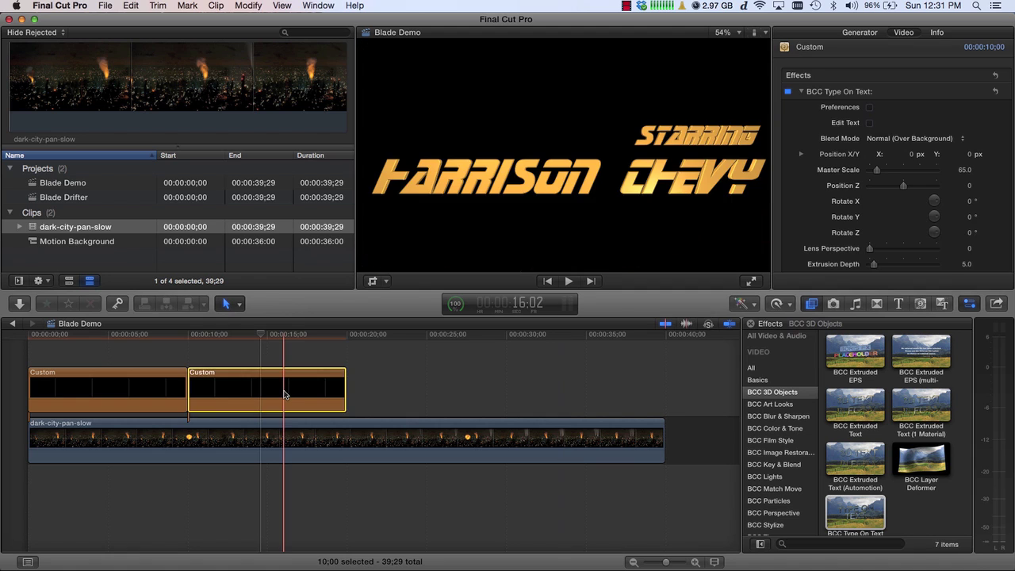
key("Up")
key("Down")
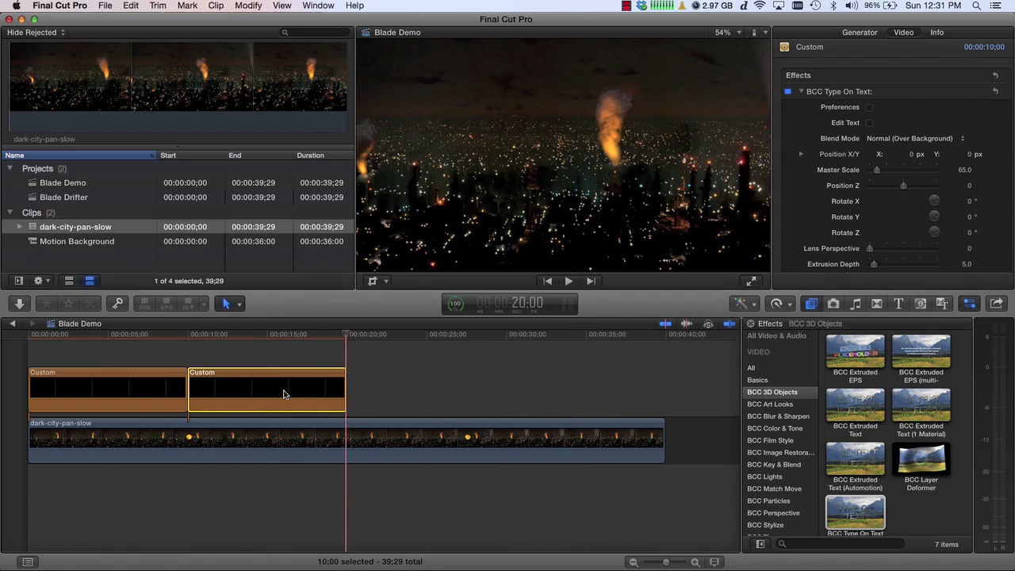
key("super+c")
key("super+v")
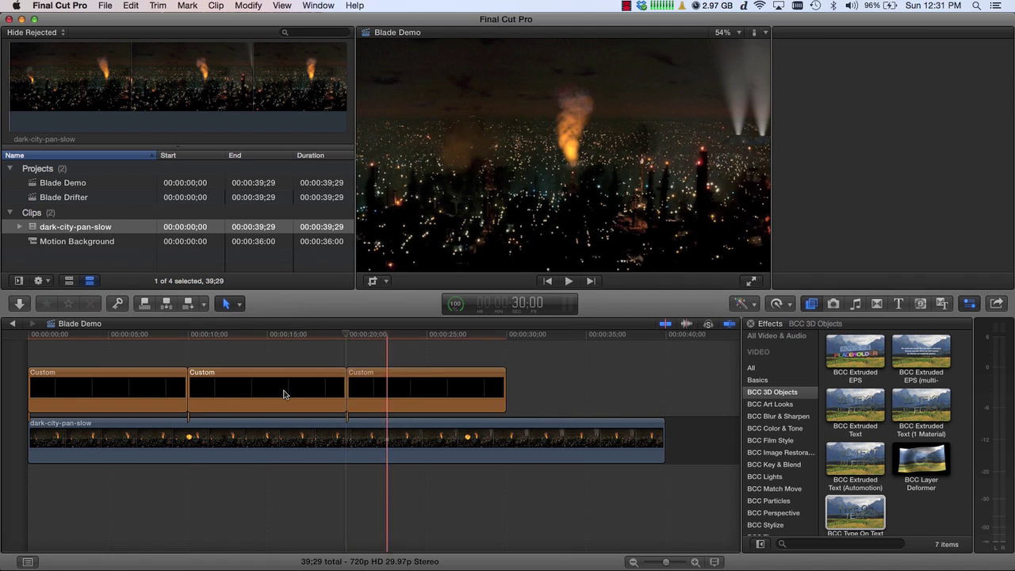
key("super+v")
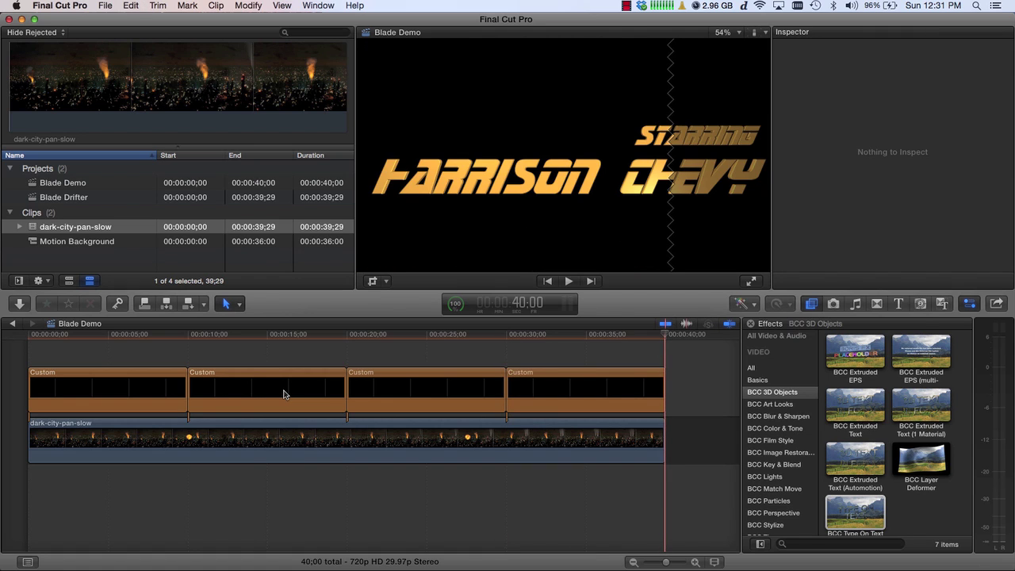
Set the second title clip's ON Offset Pos X to about -1.15, viewing the reveal at 11:09
left_click(284, 393)
key("super+4")
left_click(272, 334)
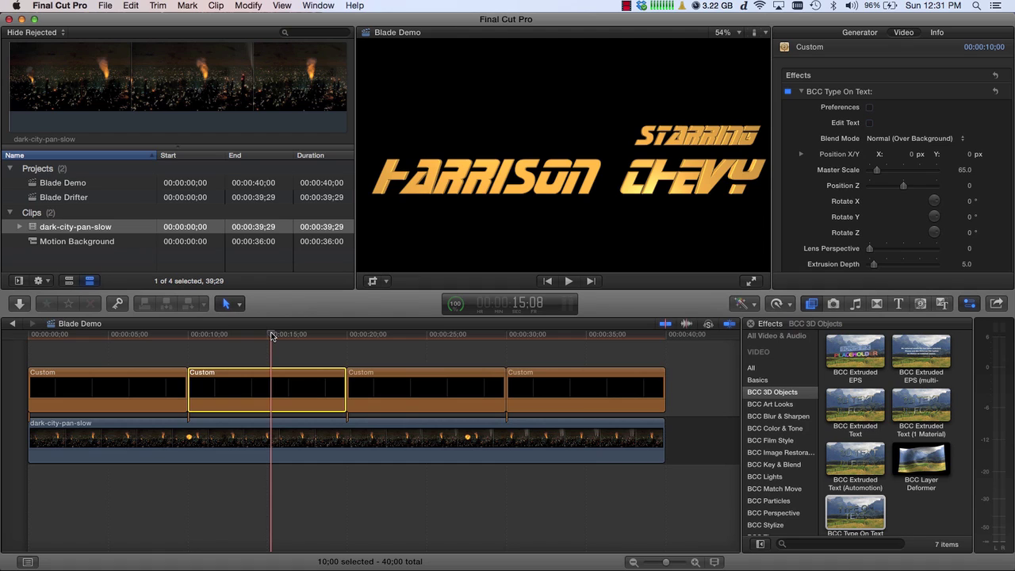
left_click(218, 334)
left_click(211, 335)
left_click(206, 334)
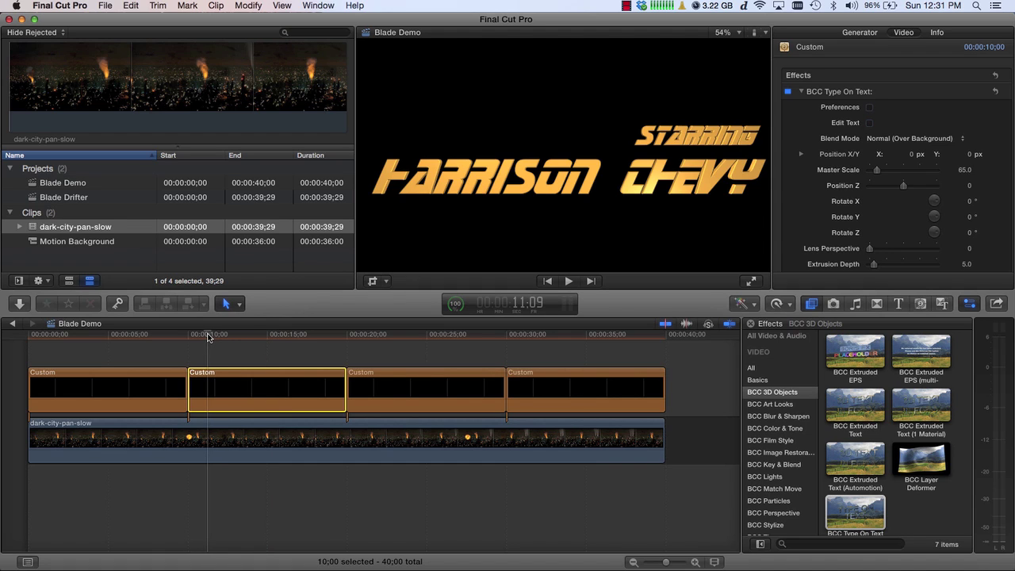
scroll(817, 230, "down", 8)
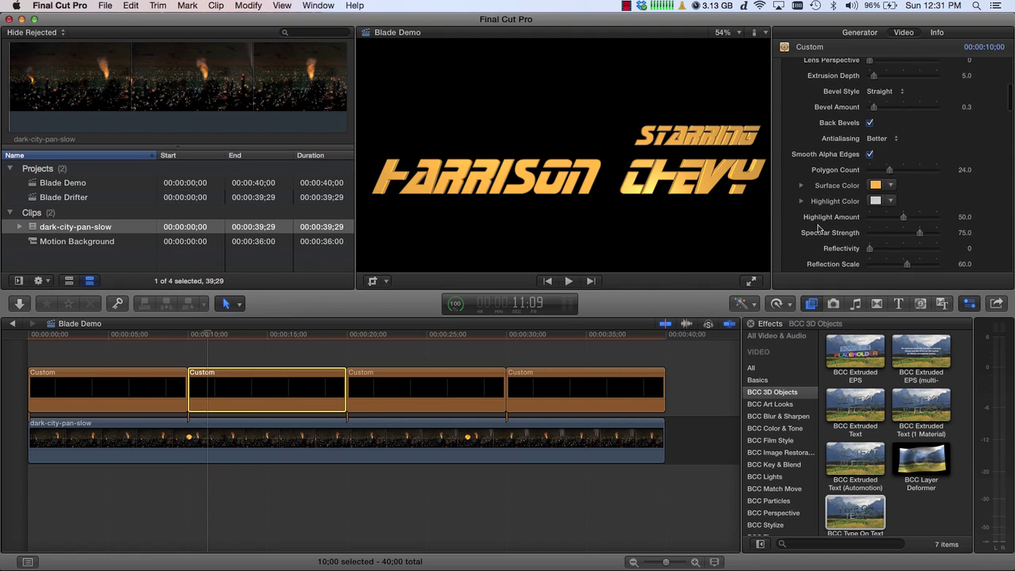
scroll(817, 230, "down", 8)
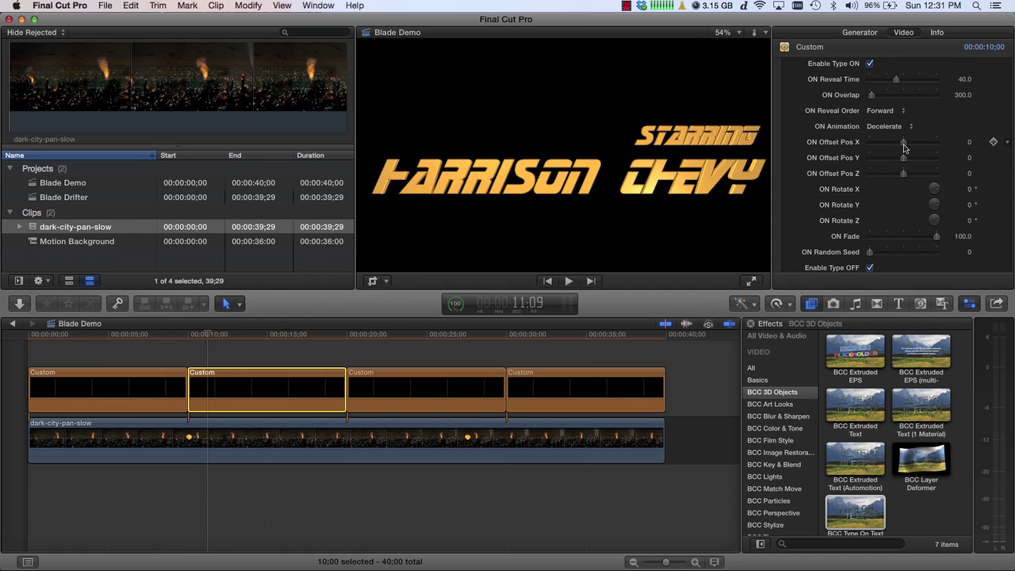
left_click_drag(903, 147, 885, 149)
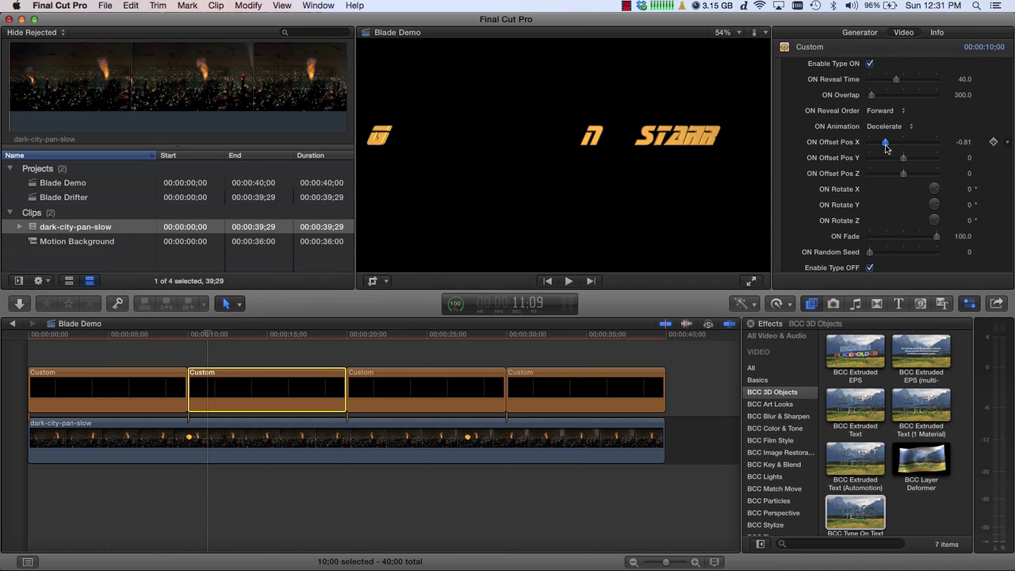
left_click_drag(883, 148, 876, 148)
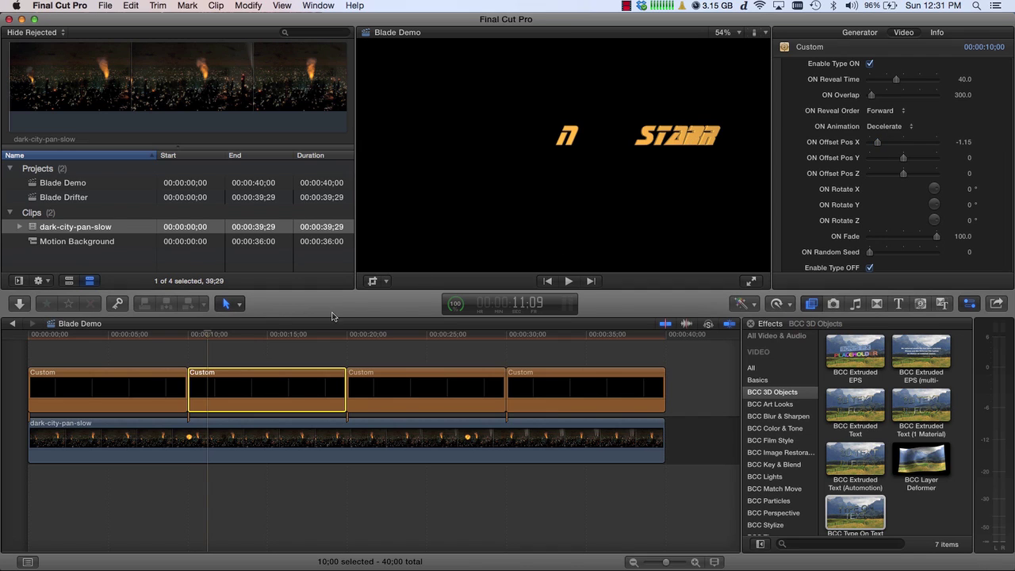
Change ON Offset Pos X to -0.39 and play the second title from its start at 10:00
left_click_drag(207, 336, 194, 336)
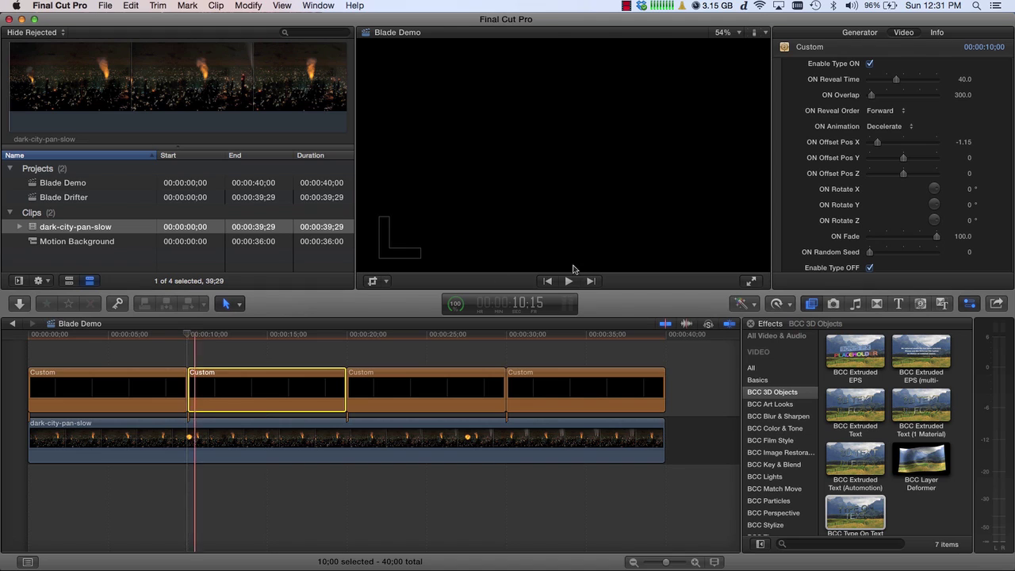
left_click_drag(878, 143, 895, 144)
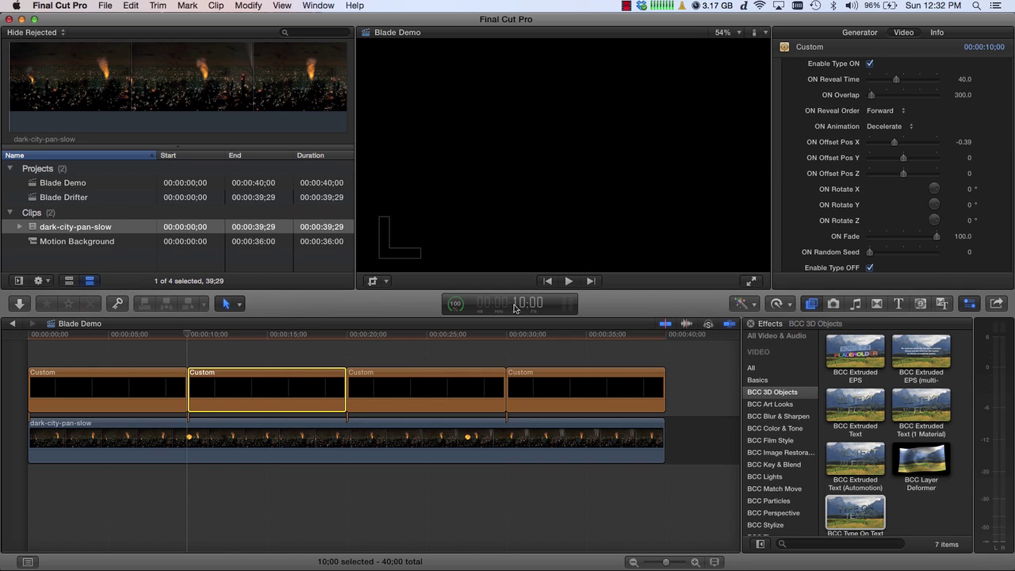
key("space")
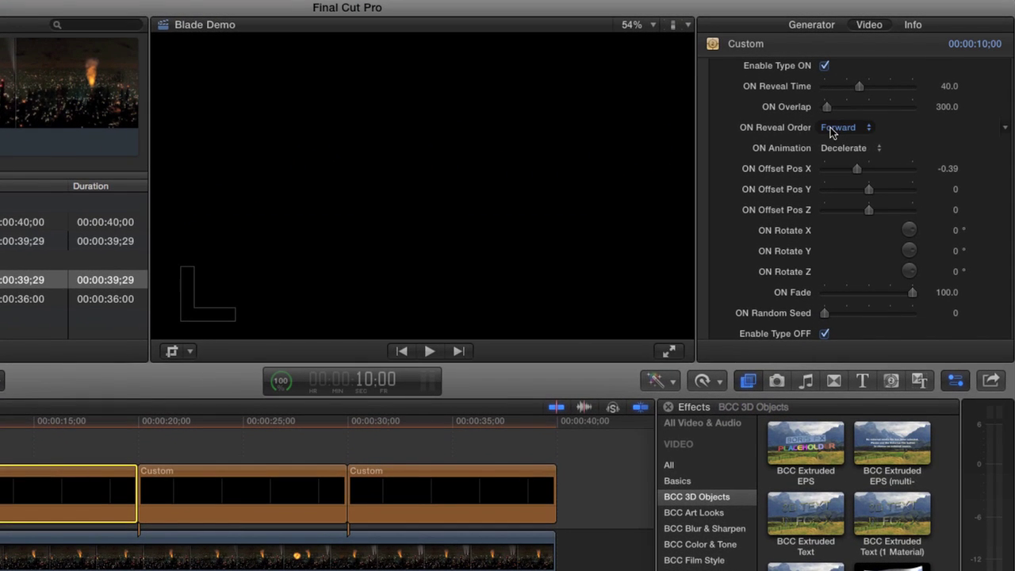
Set the second title's ON Reveal Order to Reverse and play the reveal
left_click(874, 113)
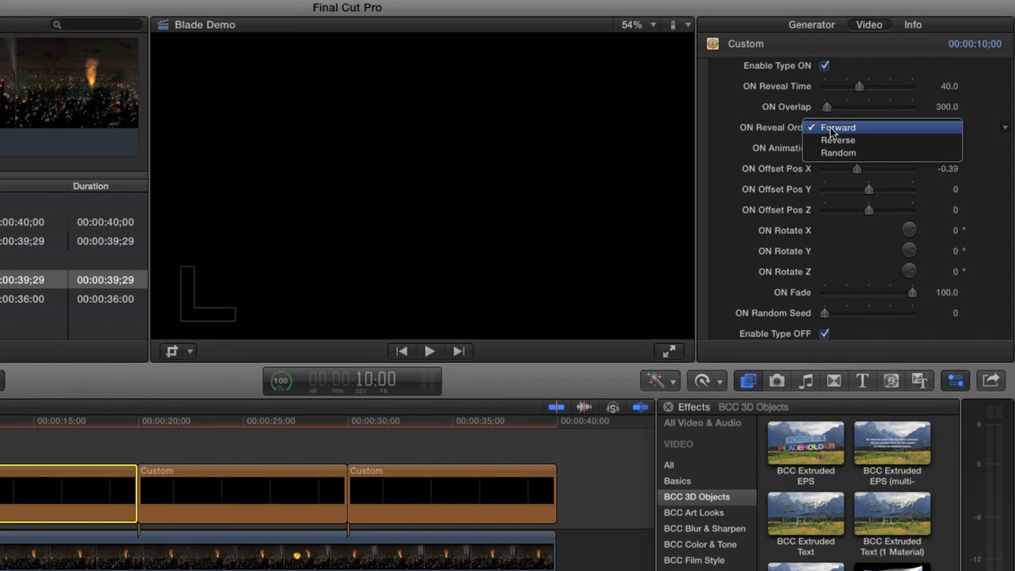
left_click(830, 139)
key("space")
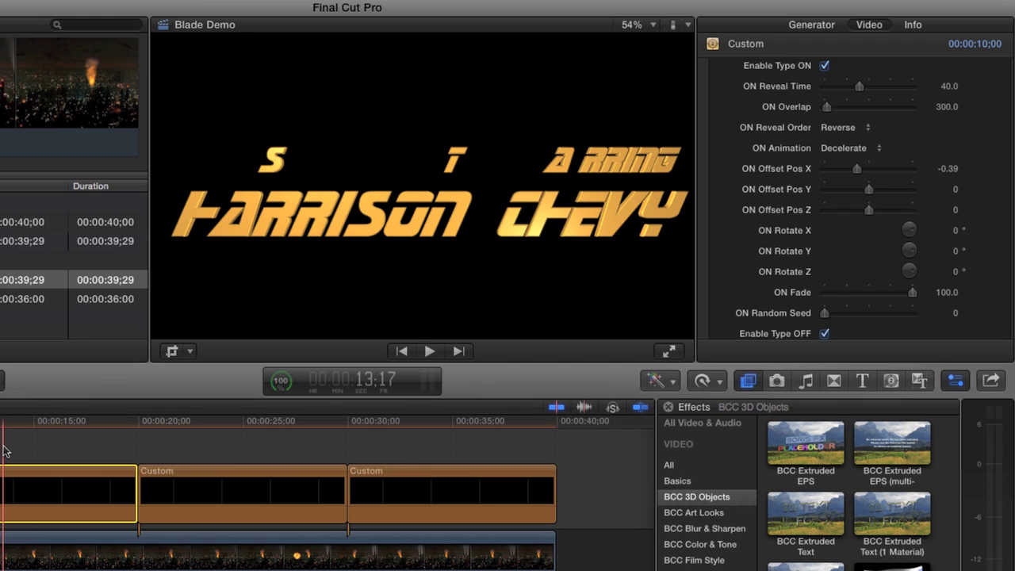
Set ON Rotate Z of the second title's text reveal to 360°
left_click(954, 272)
type("36")
key("Return")
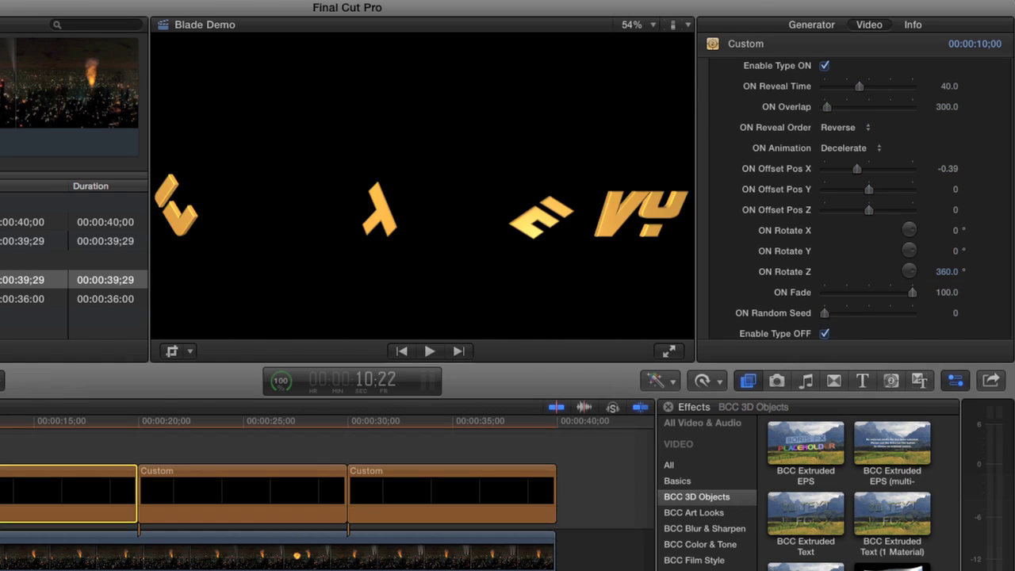
Set the second title's ON Rotate Z to -360° and step through its reveal to 10:26
key("space")
left_click(945, 271)
key("BackSpace")
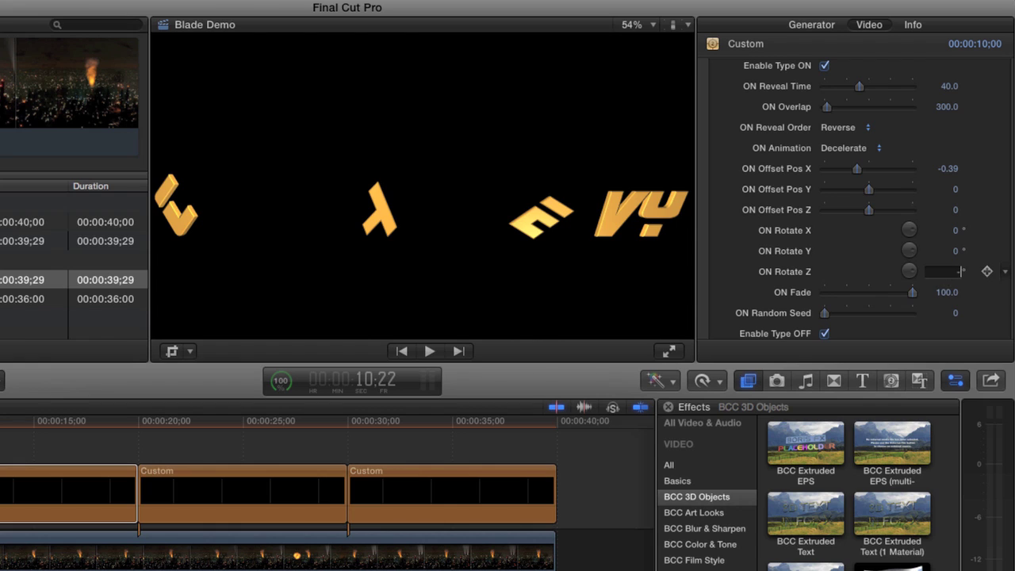
key("Return")
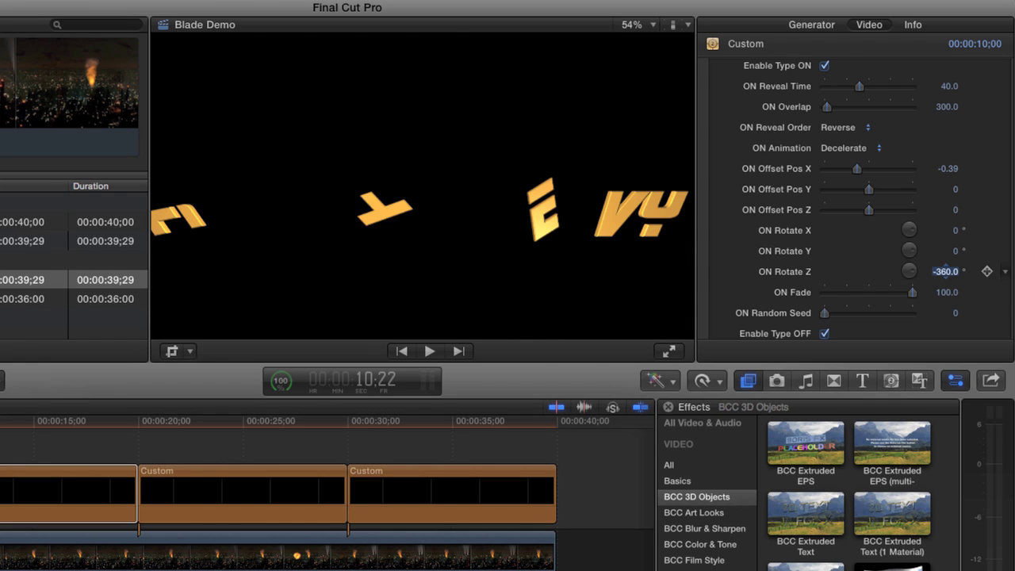
left_click(111, 491)
key("Right")
key("Right")
key("Right")
key("Right")
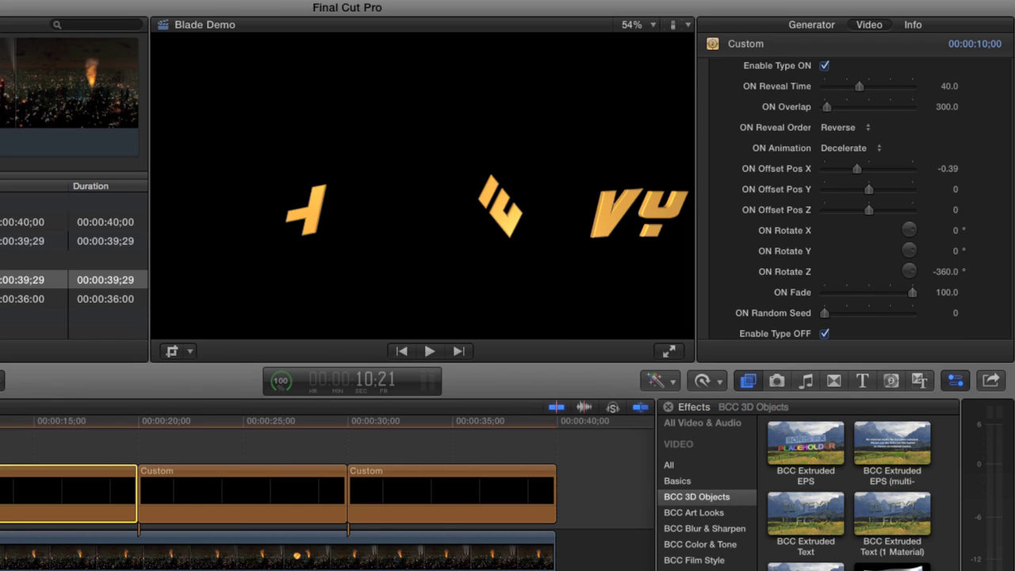
key("Right")
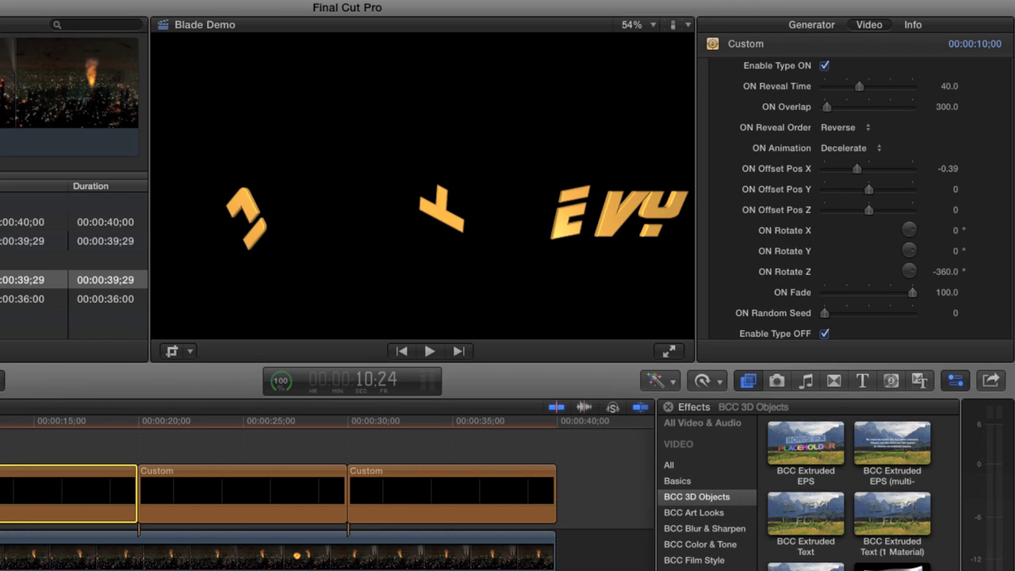
key("Right")
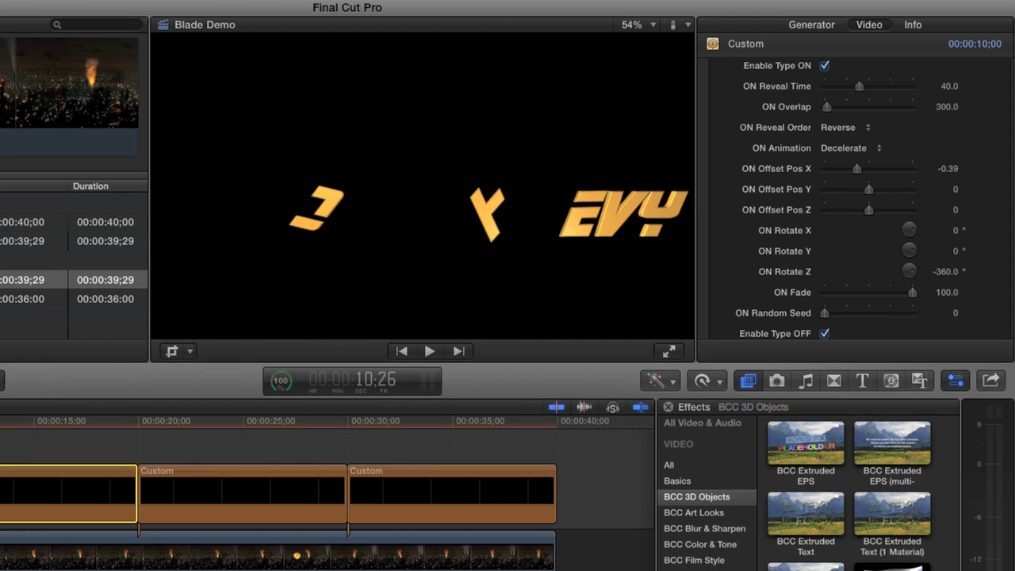
Set ON Rotate Z of the second title's text reveal to -720°
left_click(944, 272)
key("BackSpace")
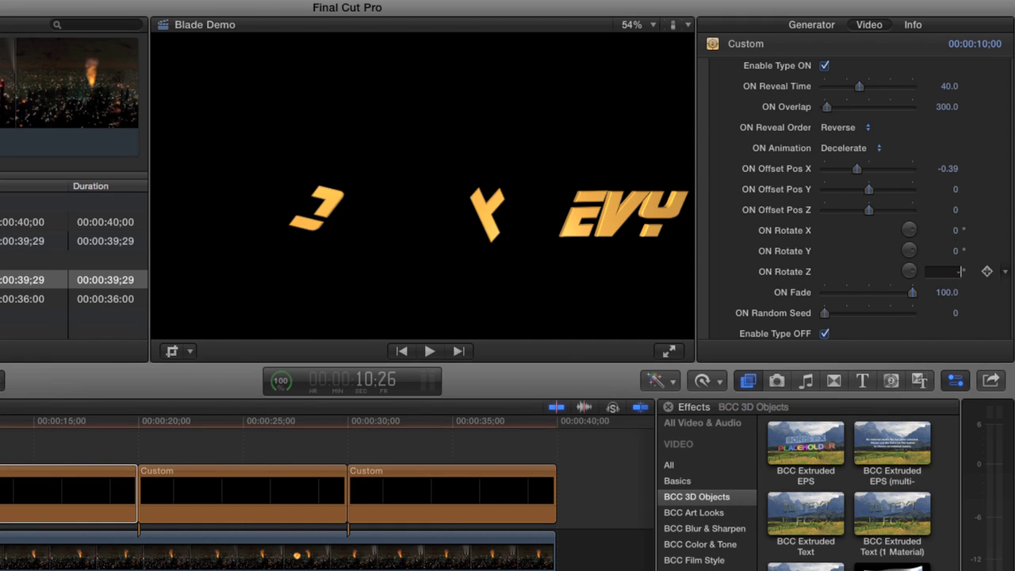
type("-720")
key("Return")
Examine the second title's reveal frame by frame to check how the letters spin into place
left_click(149, 399)
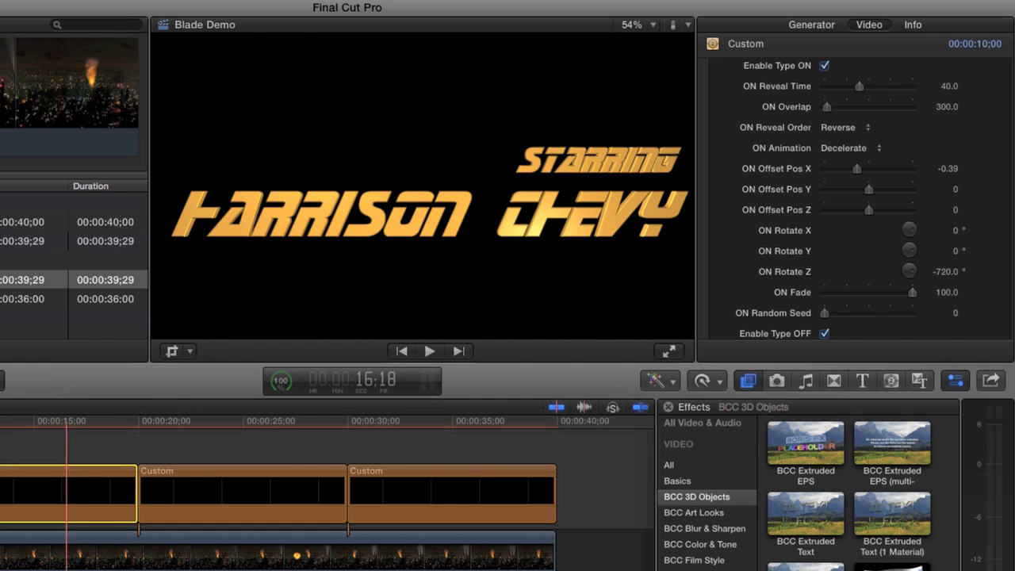
key("Left")
key("Left")
key("Left")
key("Right")
key("Right")
key("Right")
key("Right")
key("Right")
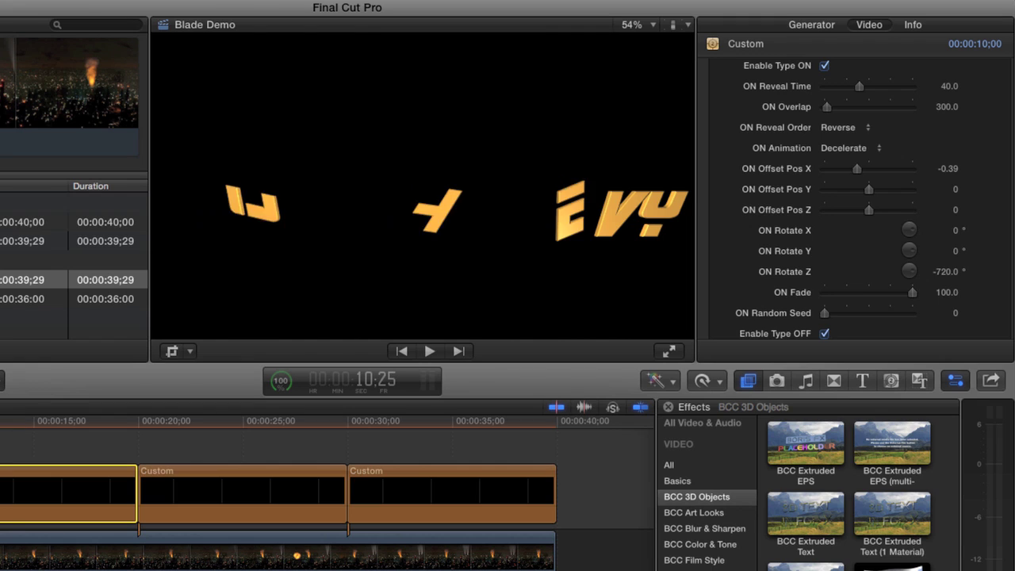
key("Right")
key("Right")
key("Right")
key("Right")
key("Right")
key("Right")
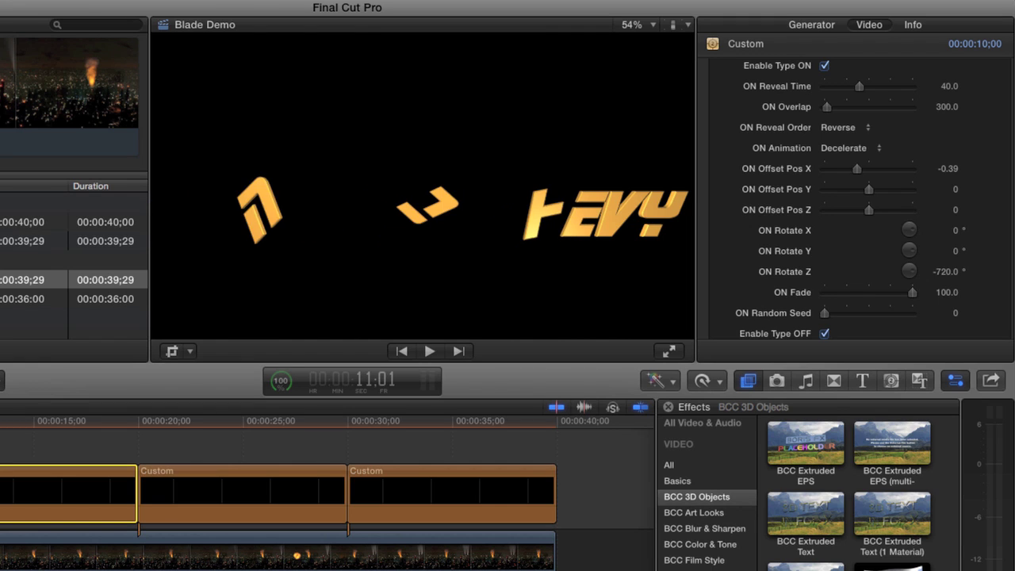
key("Right")
key("Right")
key("Right")
key("Right")
key("Right")
key("Right")
key("Right")
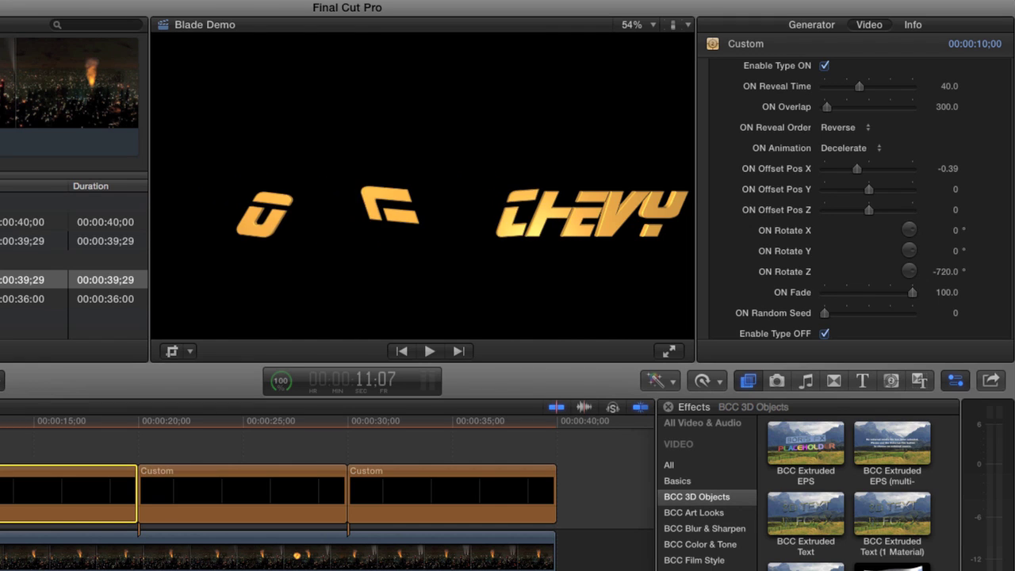
key("Right")
key("Right")
key("Right")
key("Right")
key("Right")
key("Right")
key("Right")
key("Right")
key("Right")
key("Right")
key("Right")
key("Right")
key("Right")
key("Right")
key("Right")
key("Right")
key("Right")
key("Right")
key("Right")
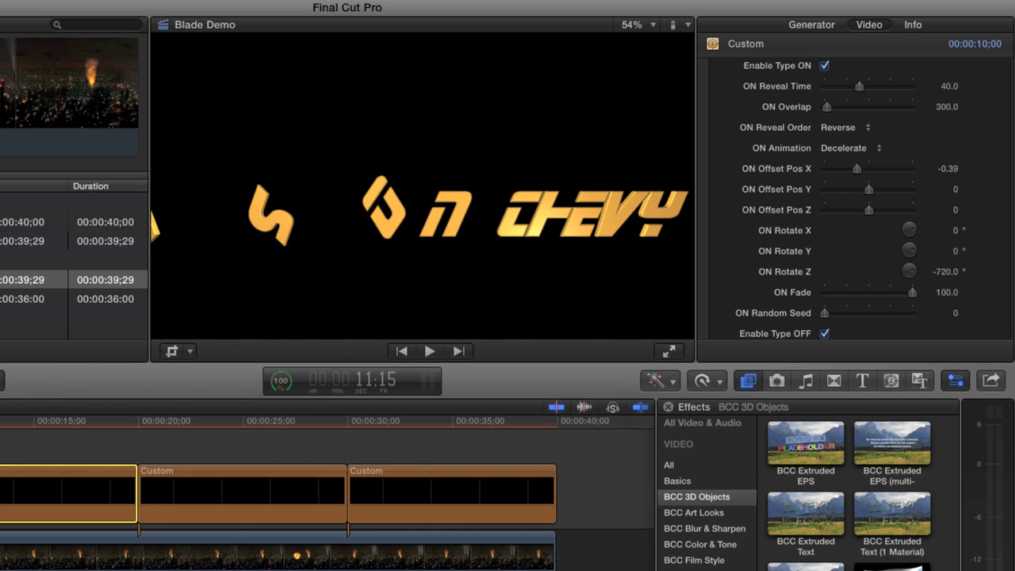
key("Right")
key("Right")
key("Right")
key("Right")
key("Right")
key("Right")
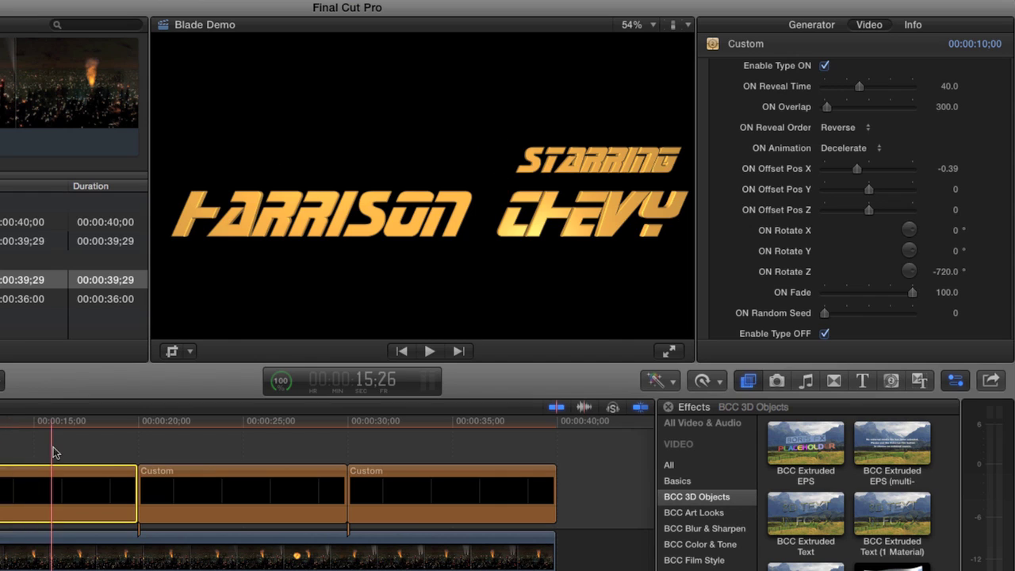
Move the playhead to 20:00 and set the second title's OFF Offset X to about 1.39
left_click(127, 421)
left_click(136, 421)
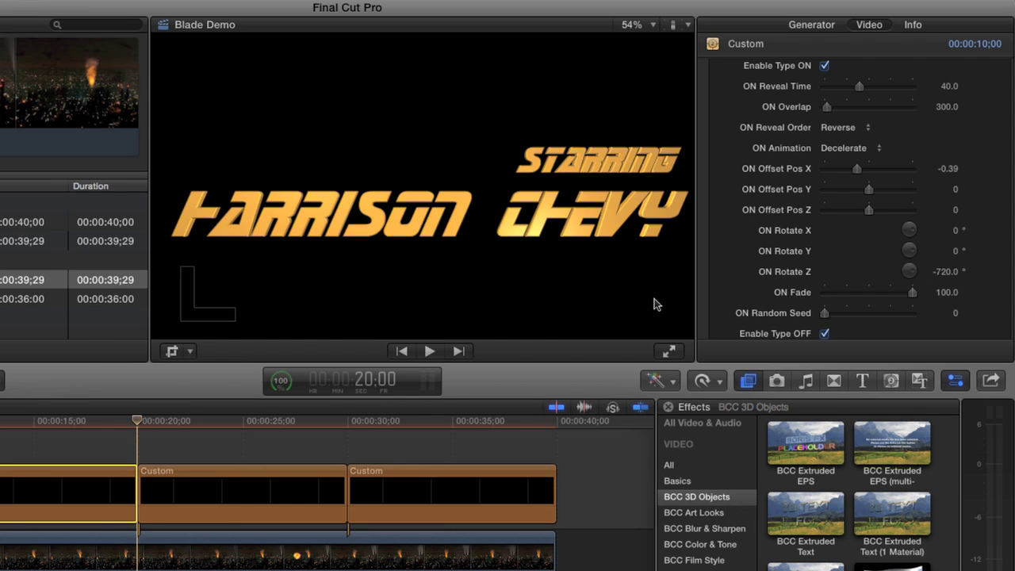
scroll(840, 261, "down", 10)
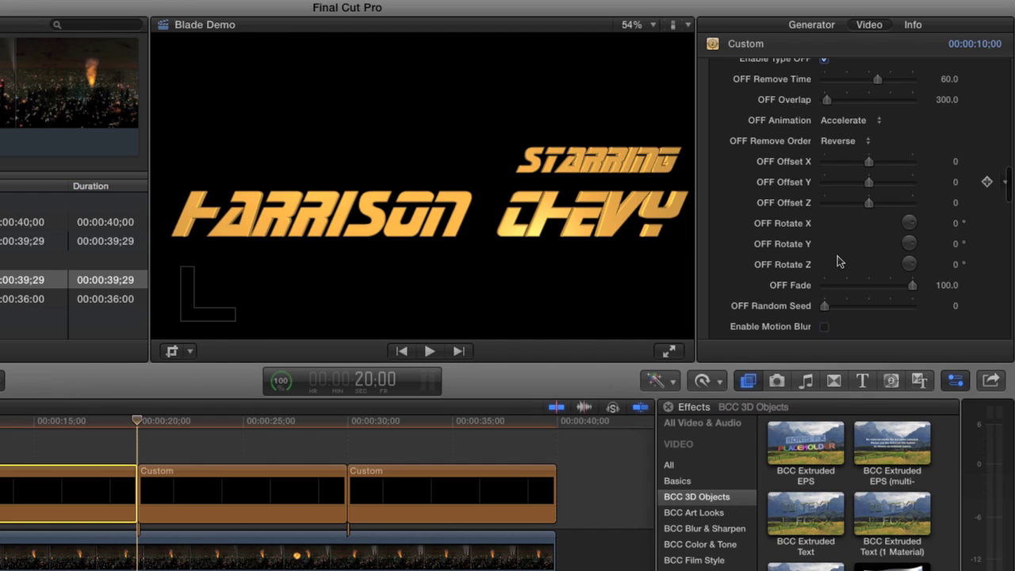
left_click_drag(869, 162, 909, 165)
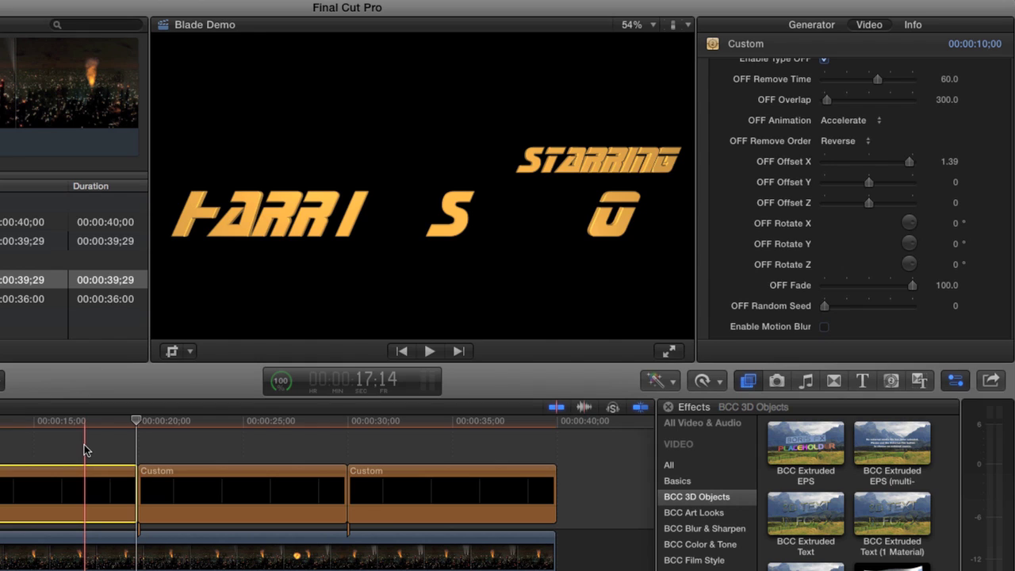
Set OFF Rotate Z of the second title's text removal to 720°
left_click(955, 264)
type("720")
key("Return")
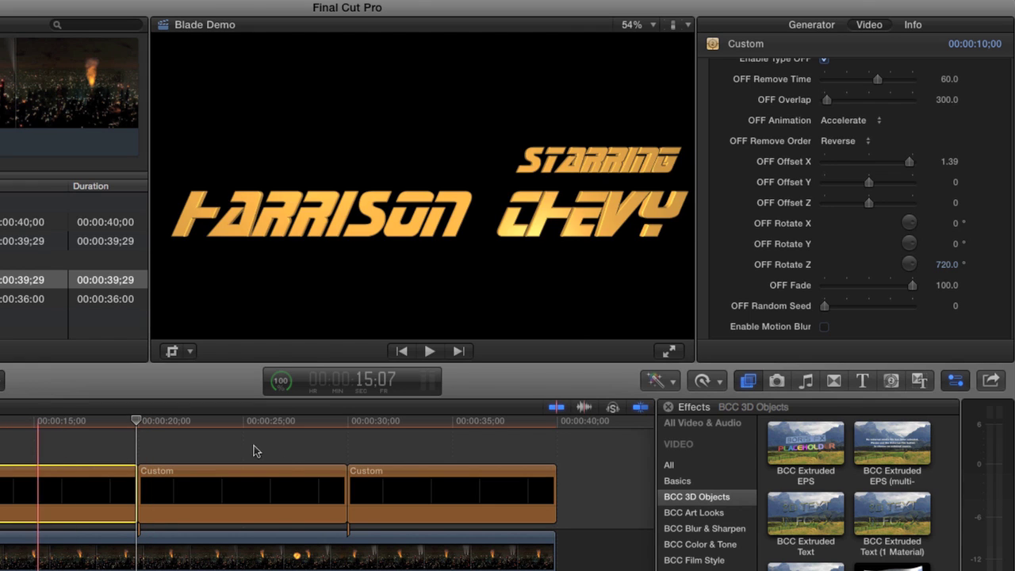
Open the third title clip's text for editing and replace its first line with "DIRECTED BY"
left_click(243, 497)
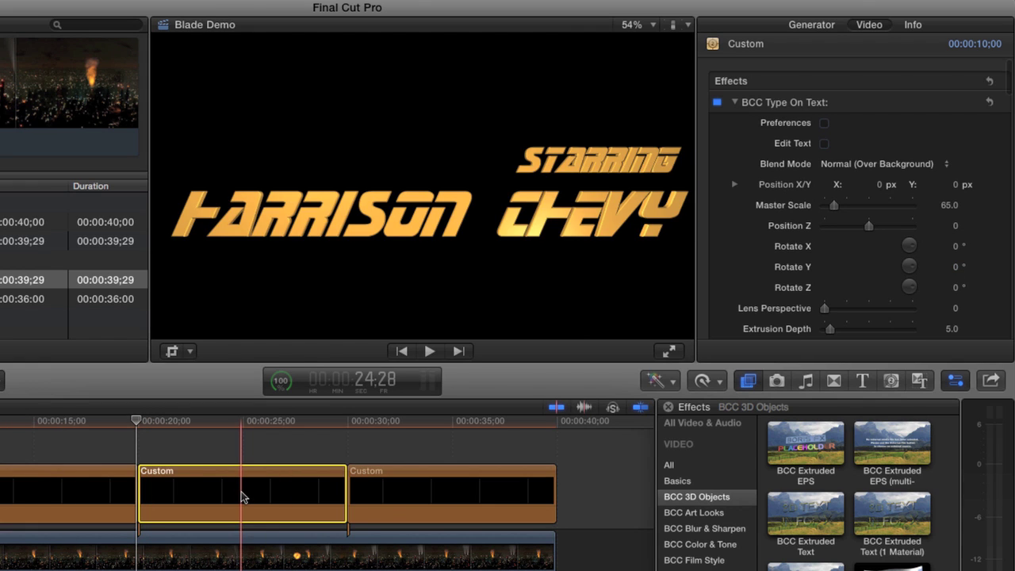
left_click(241, 497)
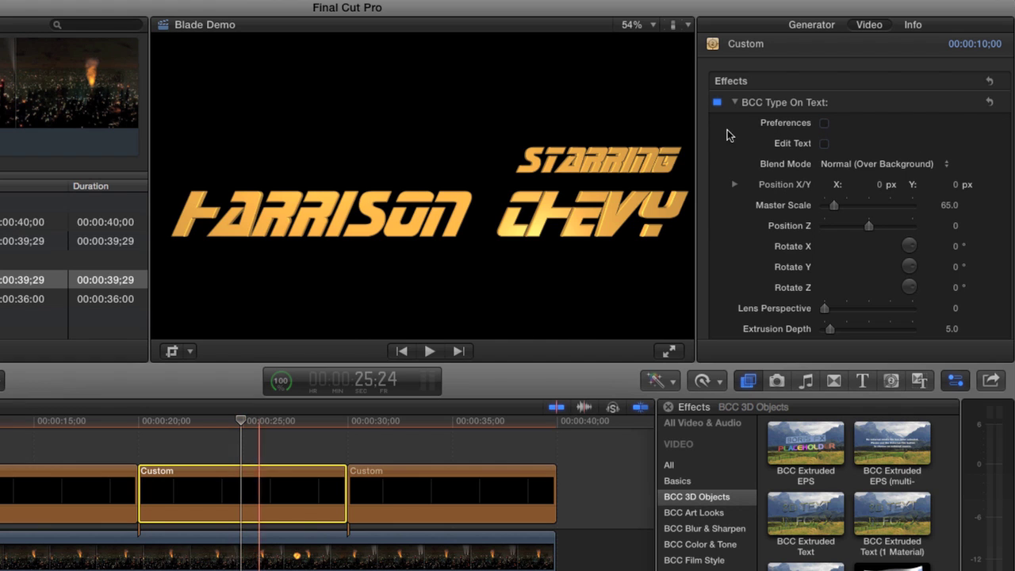
left_click(824, 145)
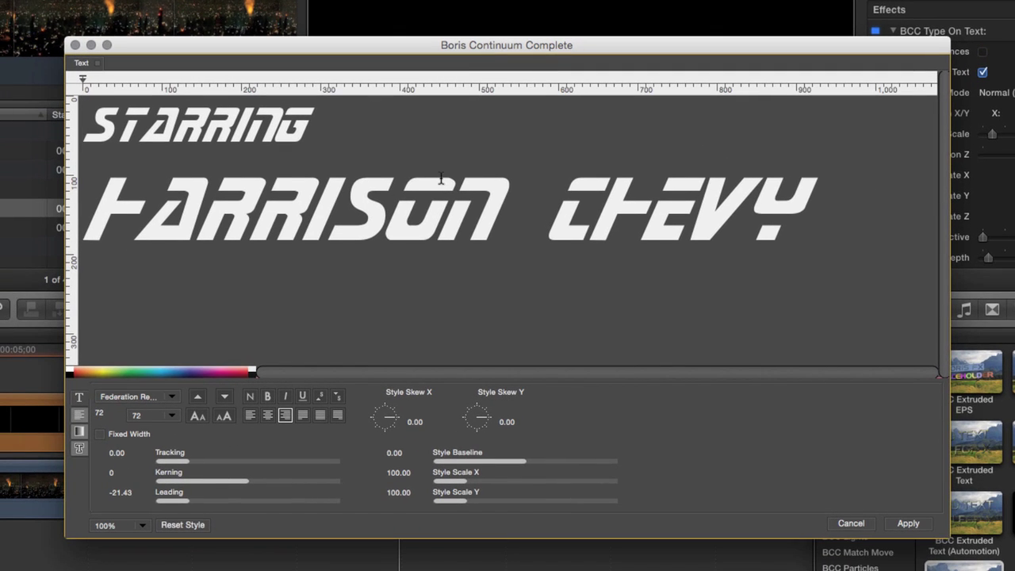
left_click_drag(305, 122, 81, 119)
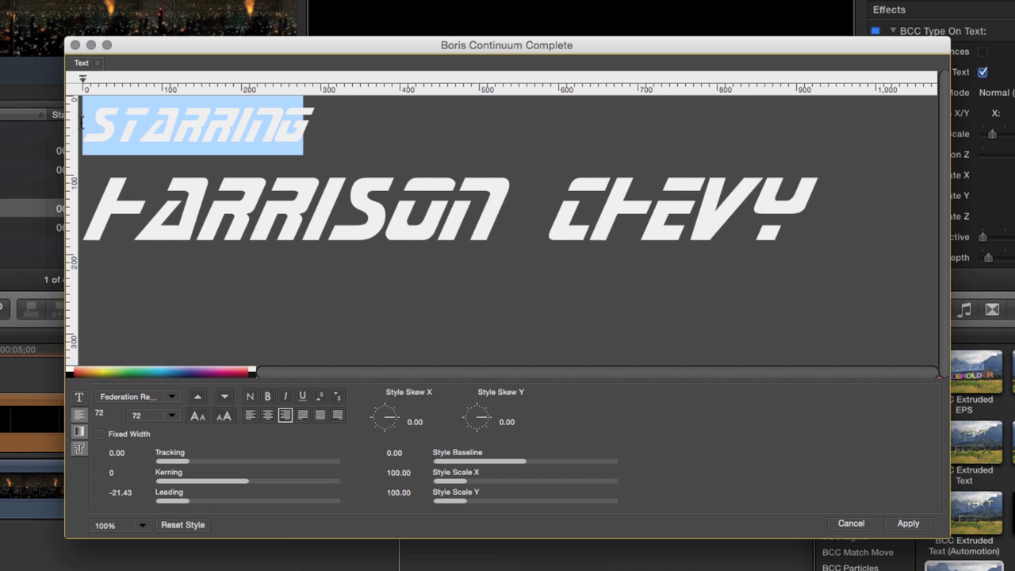
type("DIREC")
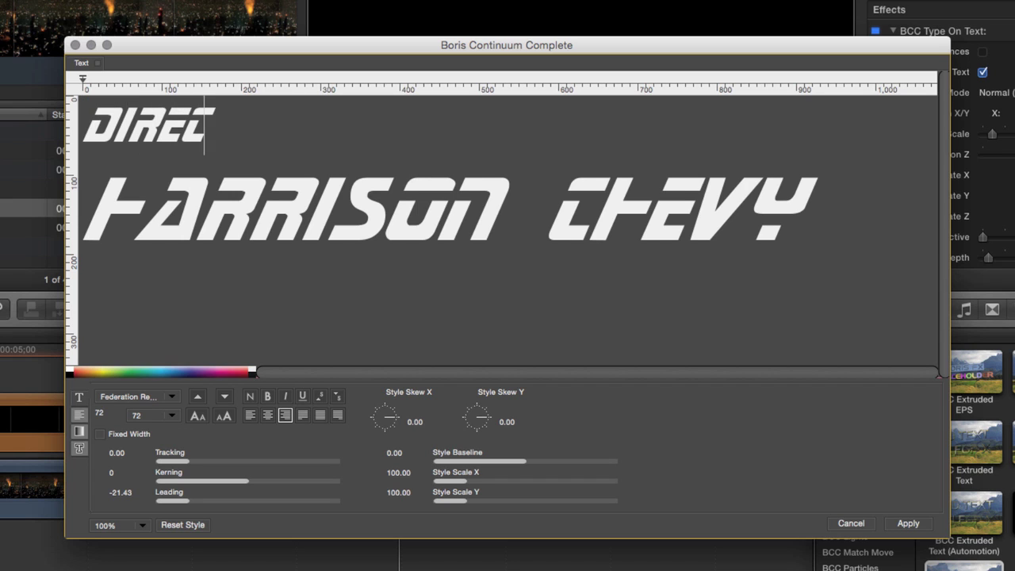
type("TED BY")
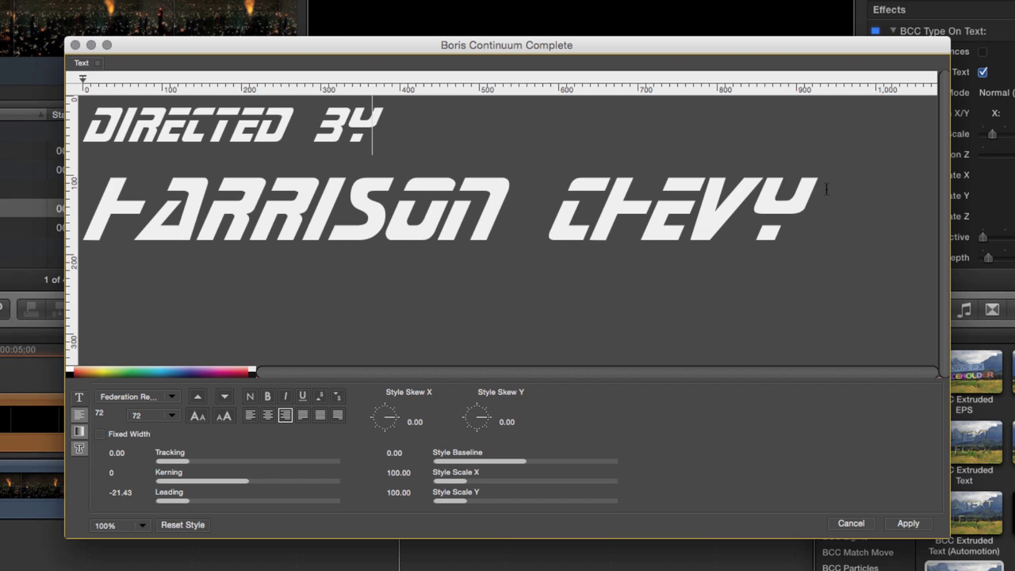
Replace the third title's second line with the director's name and apply the text
left_click_drag(822, 194, 94, 217)
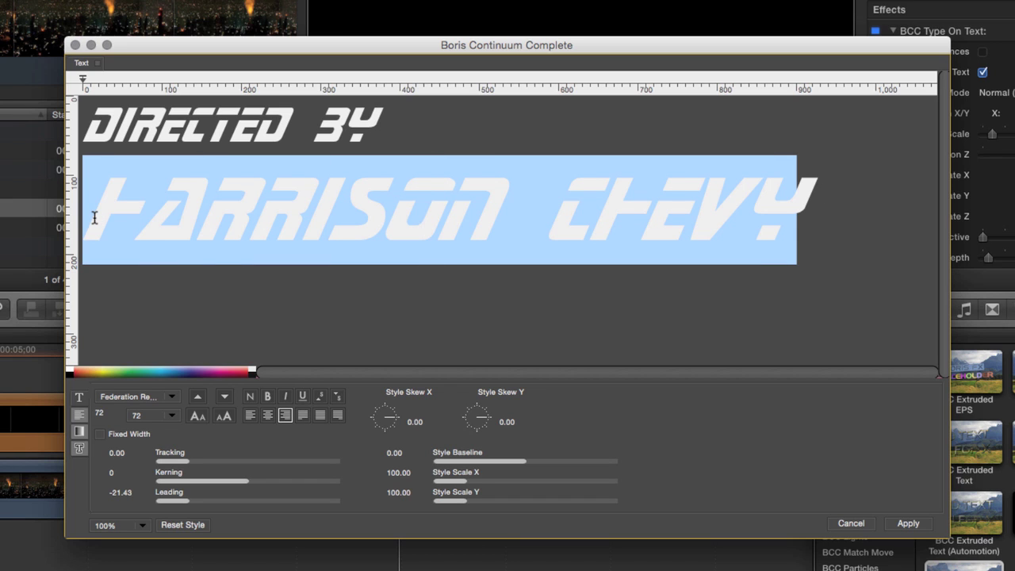
type("ANNE ")
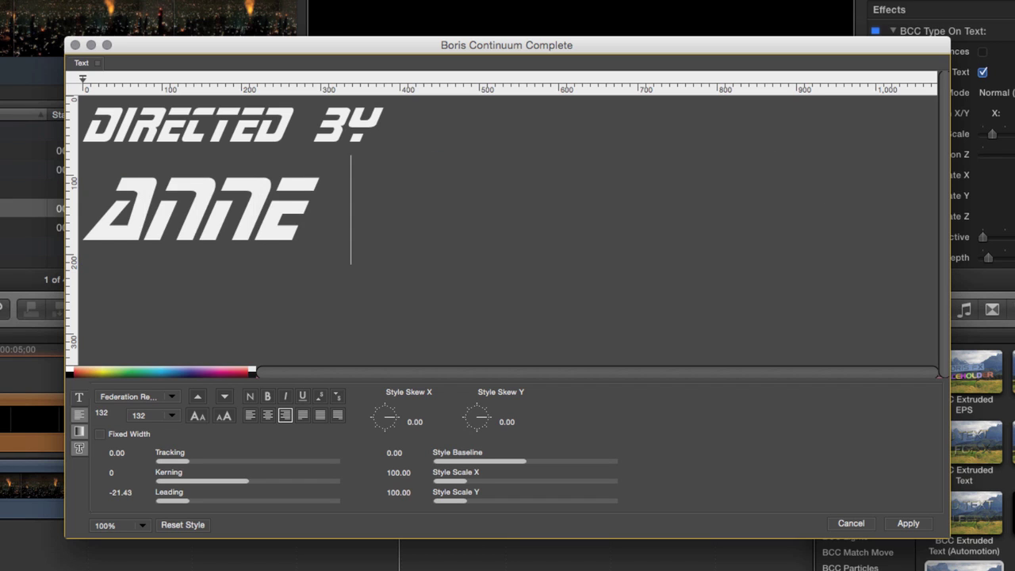
type("DRIOD")
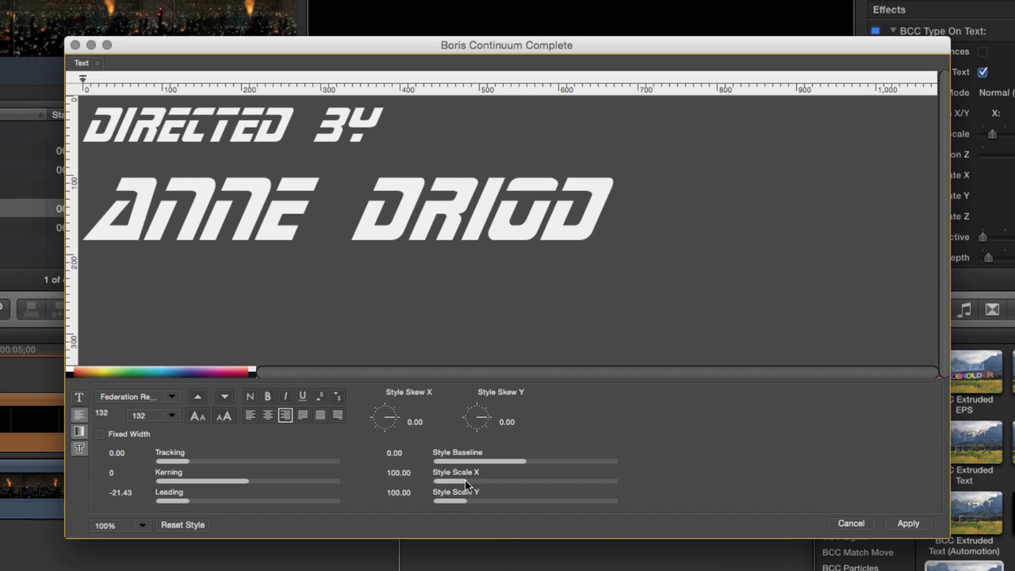
left_click(907, 523)
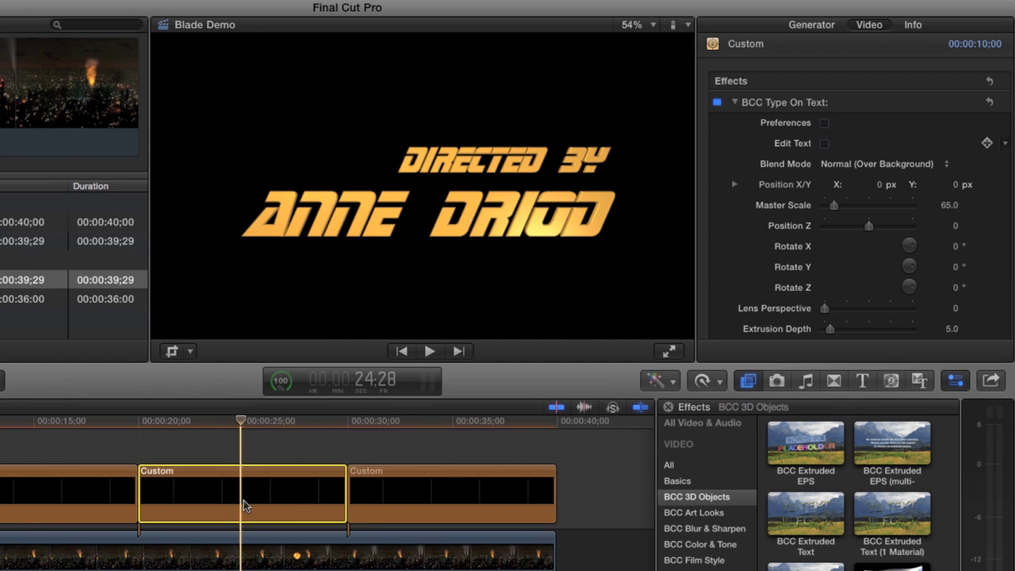
Set the third title's ON Offset Pos Y to about -0.45 and view the reveal at 20:28
scroll(807, 228, "down", 12)
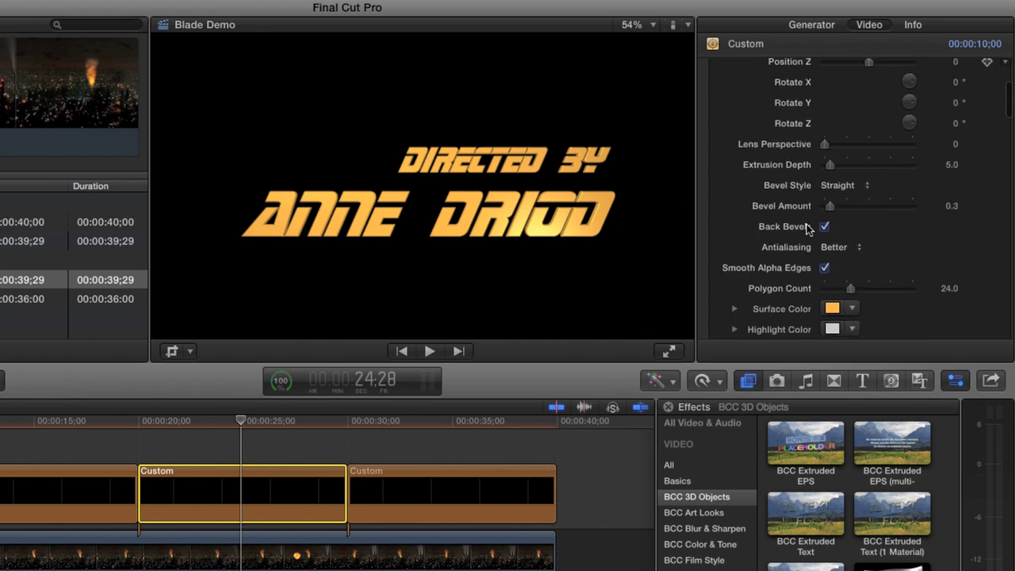
scroll(807, 229, "down", 4)
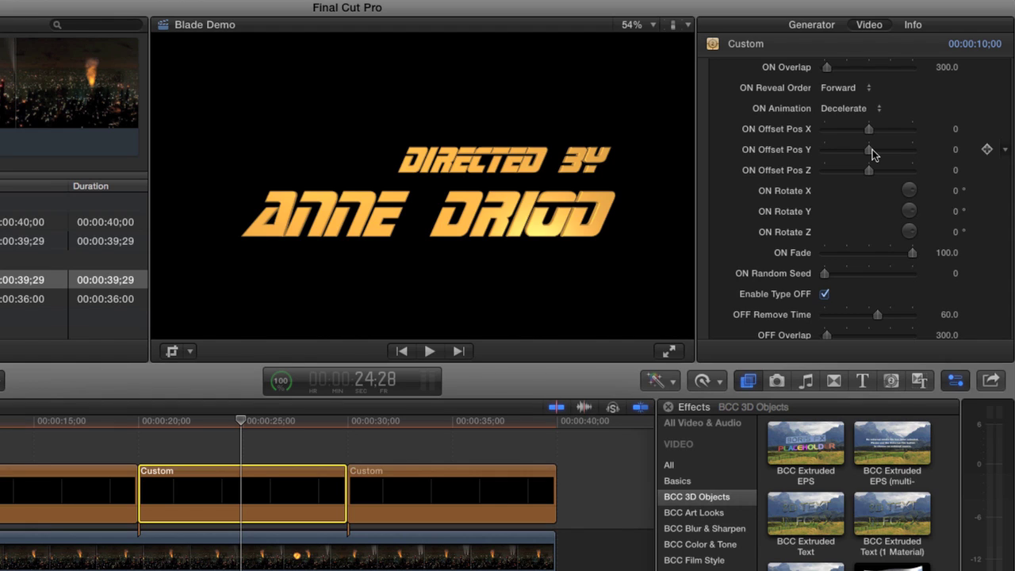
left_click_drag(872, 149, 893, 147)
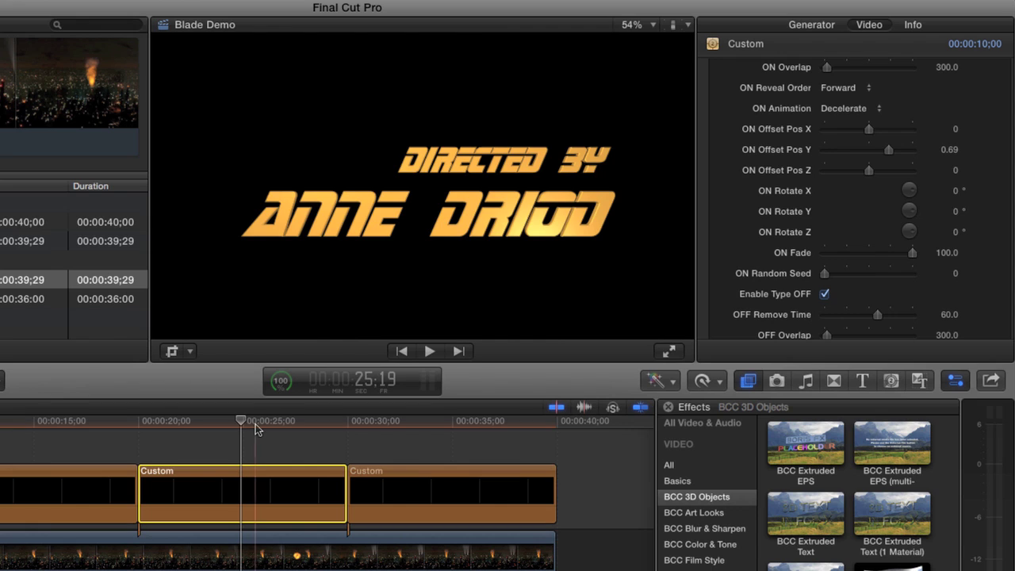
left_click_drag(241, 424, 145, 424)
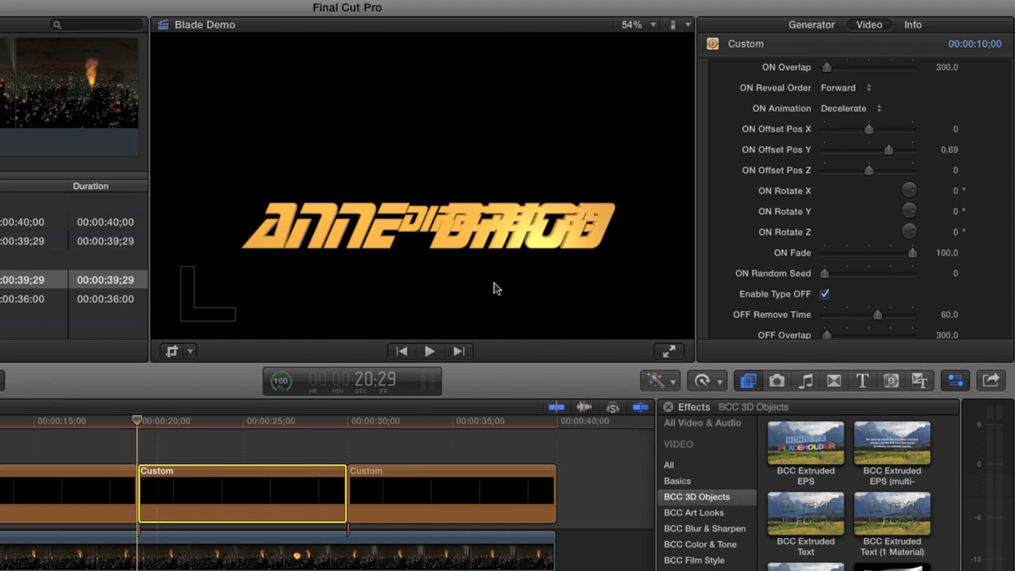
left_click_drag(889, 156, 856, 151)
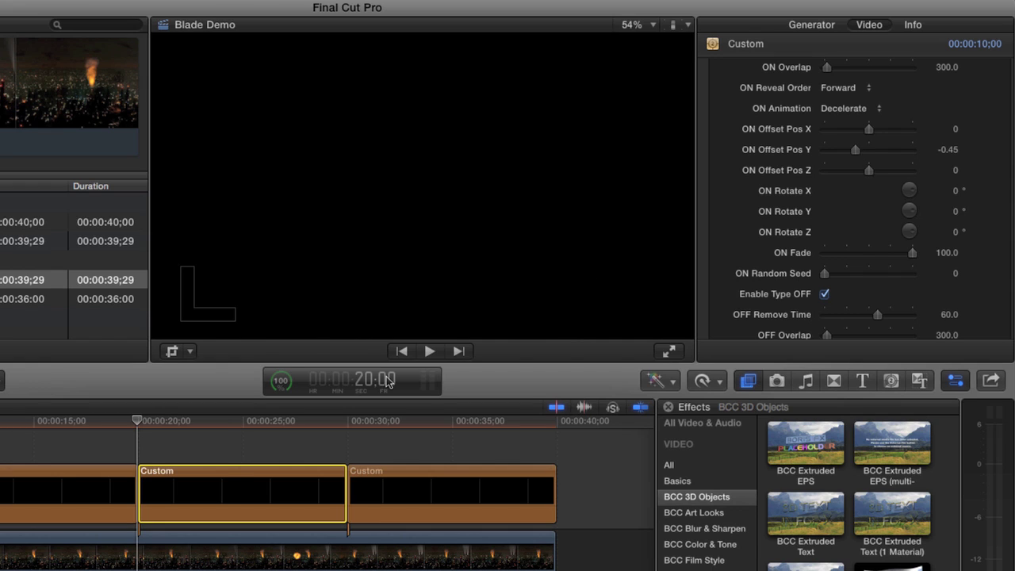
left_click_drag(139, 421, 159, 423)
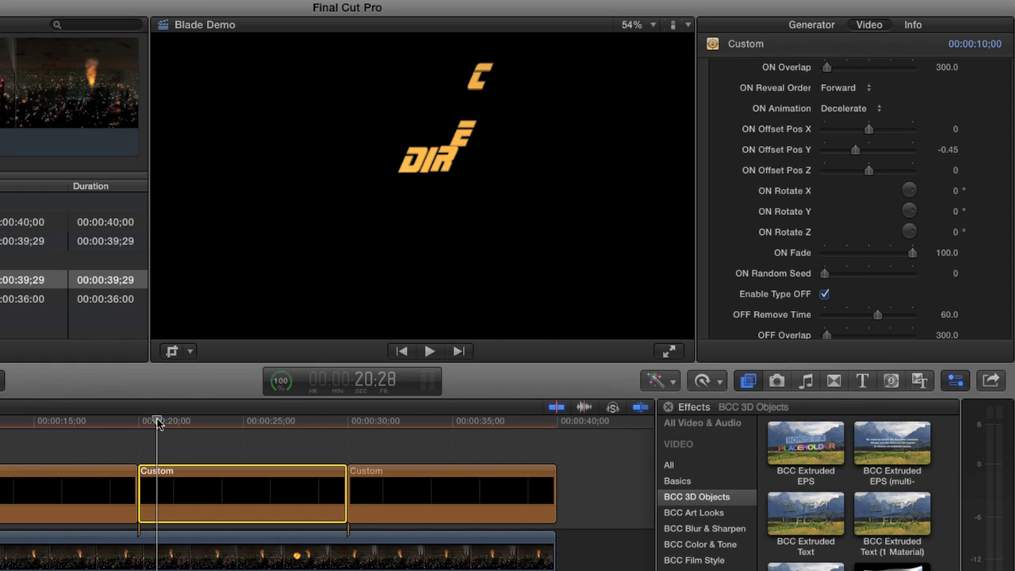
Set the third title's ON Rotate X to 360° and step through the reveal to 21:01
left_click(956, 191)
type("360")
key("Return")
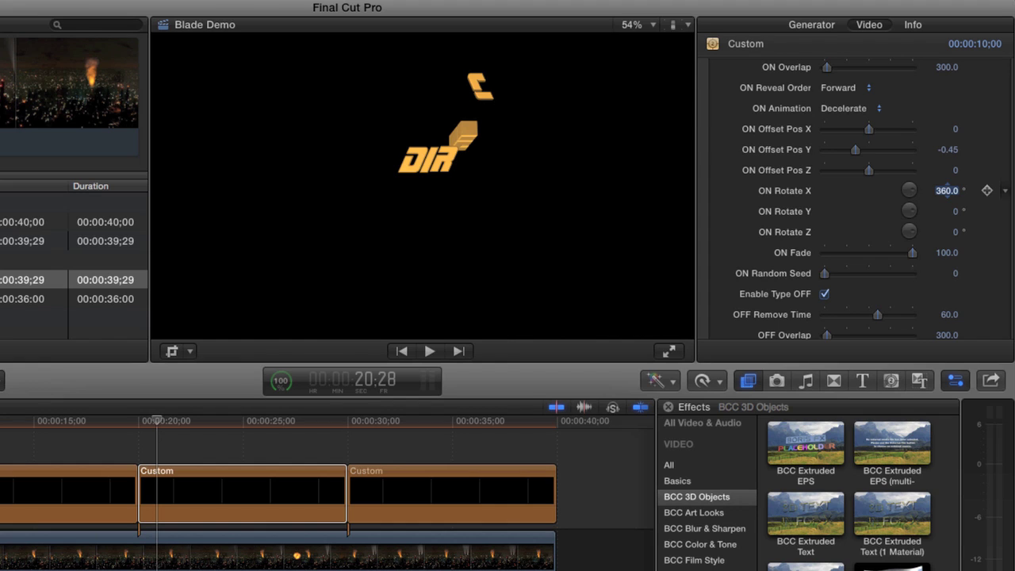
left_click(157, 420)
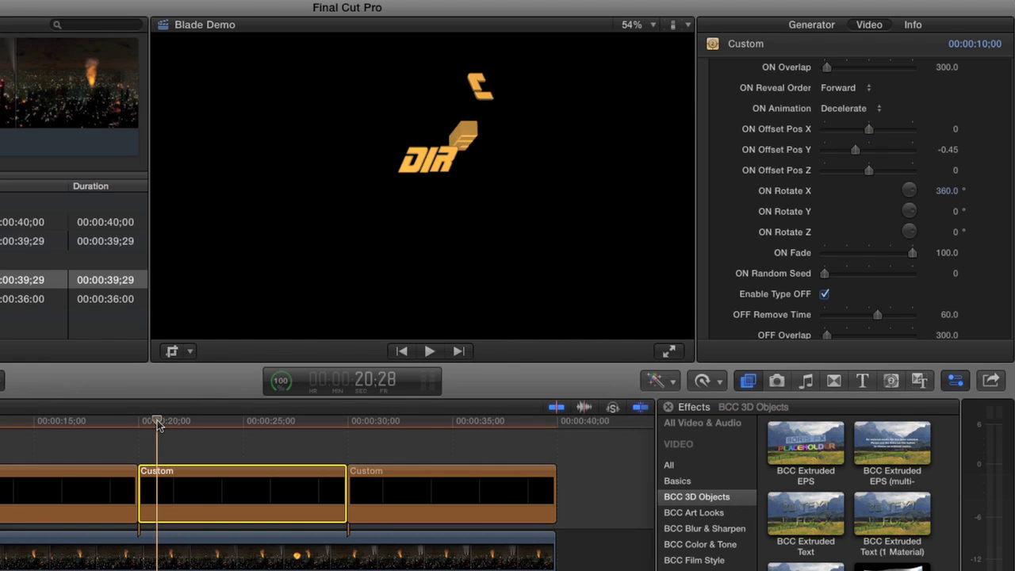
key("Right")
key("Right")
key("Right")
key("Right")
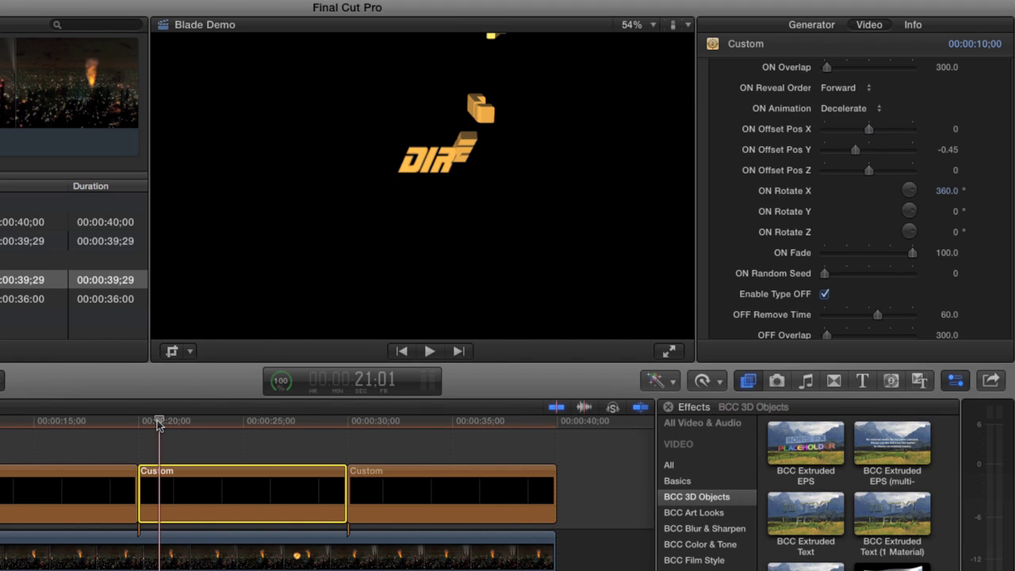
Set the third title's ON Rotate X to -360°
key("Right")
key("Right")
key("Right")
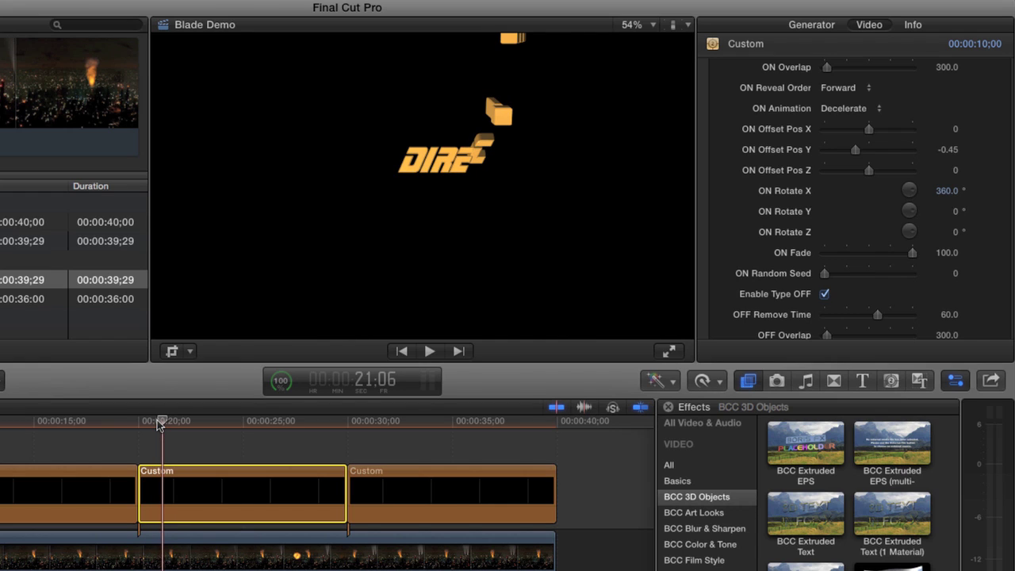
left_click(953, 195)
type("-3")
key("Return")
Step frame by frame through the third title's reveal up to 22:00, then skim ahead to the full title
left_click_drag(162, 419, 162, 422)
key("Right")
key("Right")
key("Right")
key("Right")
key("Right")
key("Right")
key("Right")
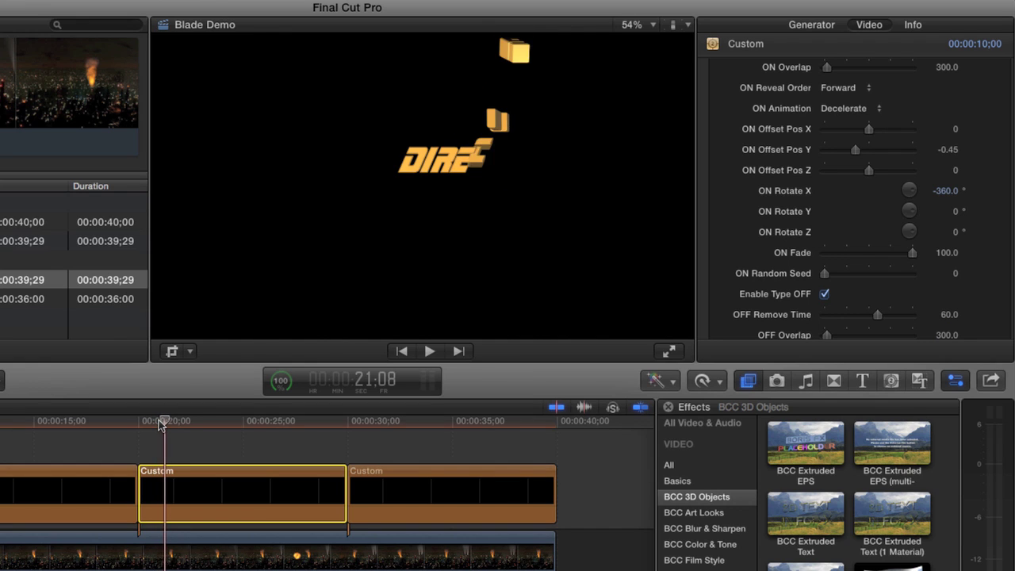
key("Right")
key("Right")
key("Right")
key("Right")
key("Right")
key("Right")
key("Right")
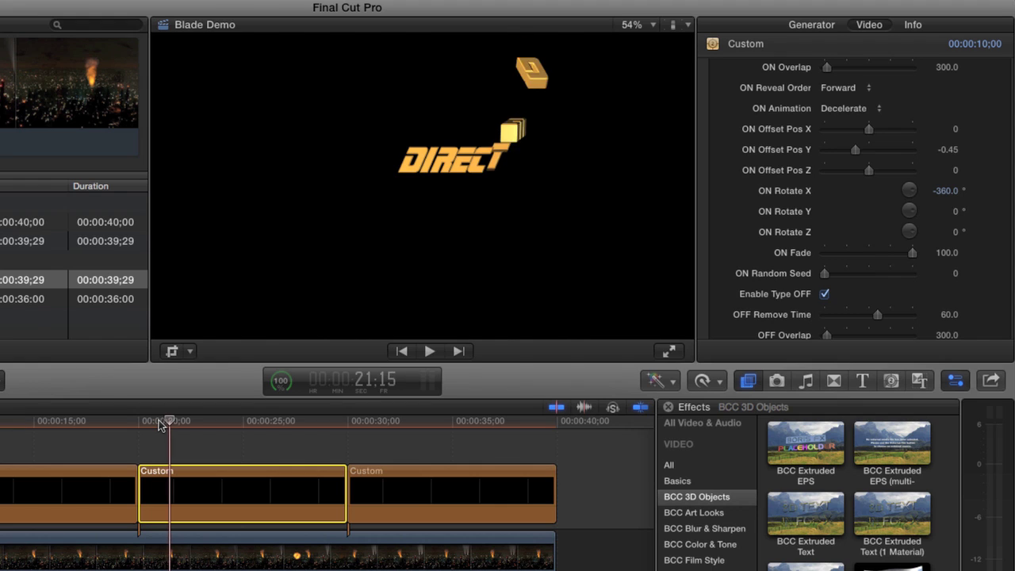
key("Right")
key("Right")
key("Right")
key("Right")
key("Right")
key("Right")
key("Right")
key("Right")
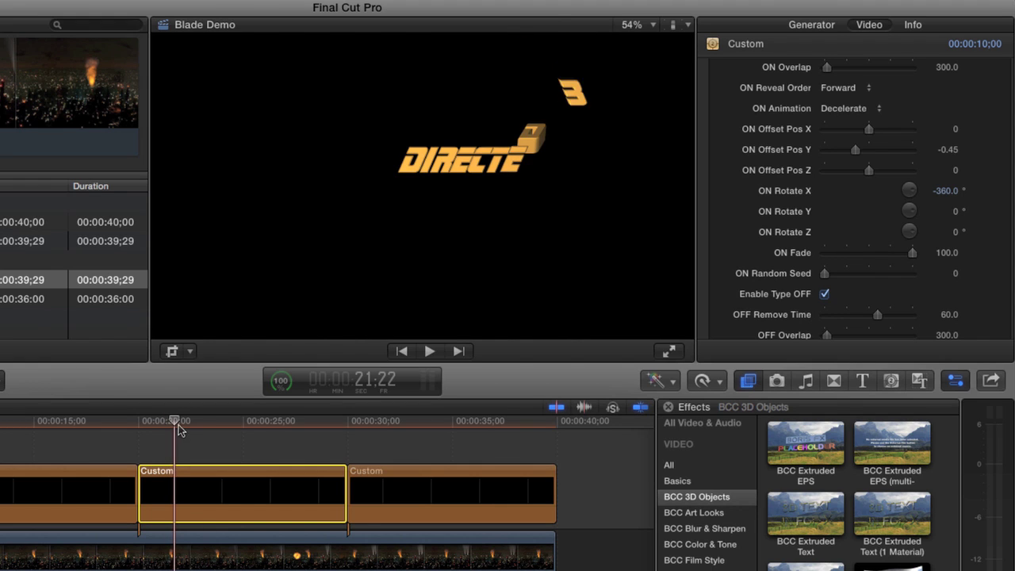
key("Right")
key("Right")
key("Right")
key("Right")
key("Right")
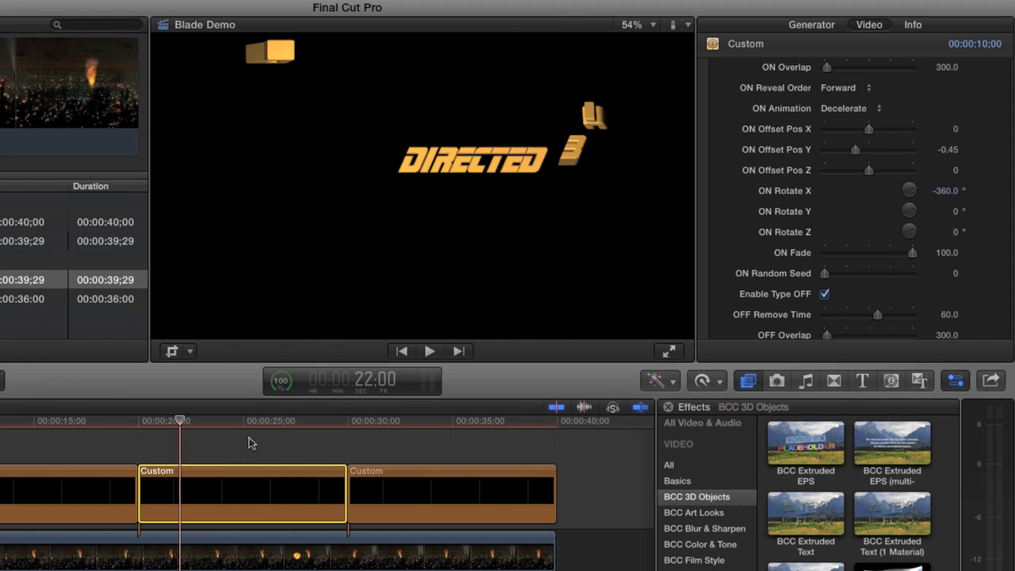
key("s")
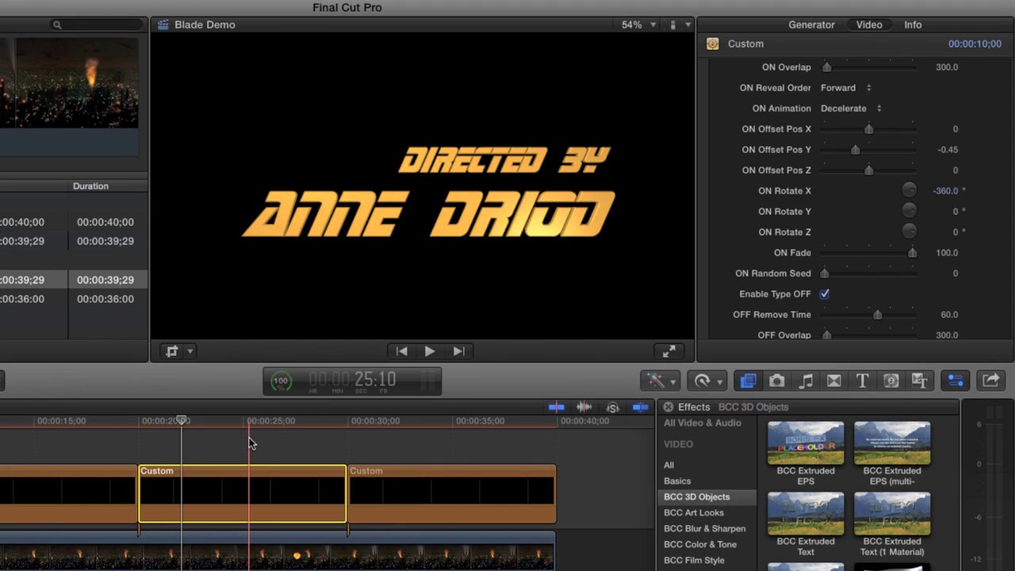
Go to the third title's last frame at 29:29 and set its OFF Offset Y to 1.5
left_click(340, 424)
key("Left")
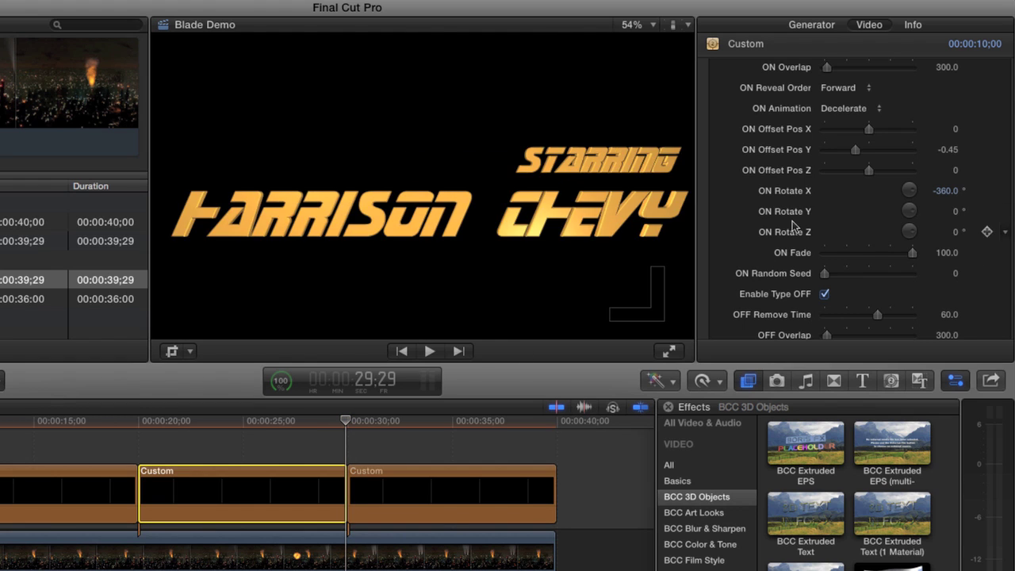
scroll(793, 226, "down", 5)
scroll(793, 226, "down", 2)
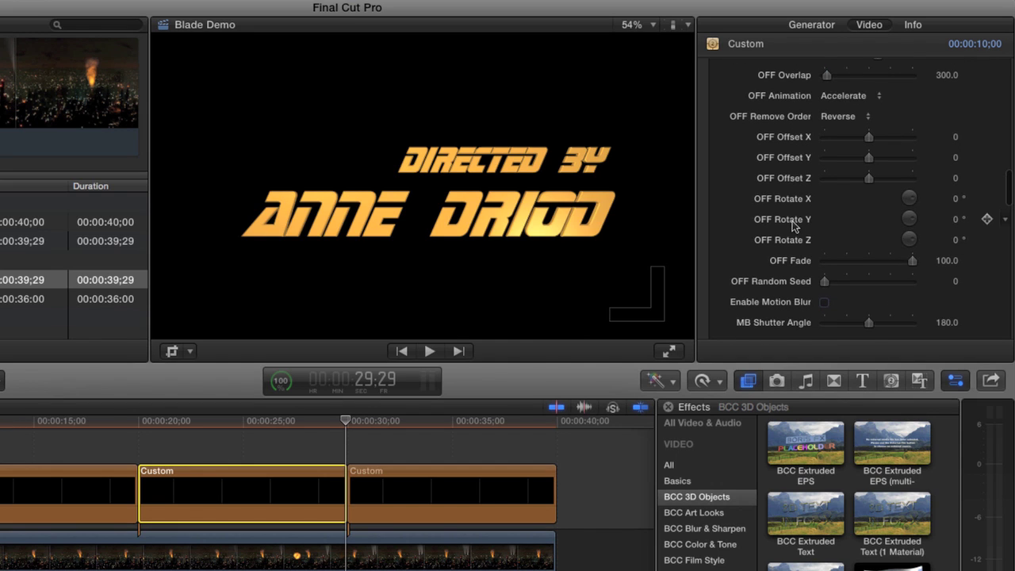
scroll(792, 226, "down", 1)
left_click(869, 151)
left_click_drag(869, 152, 917, 161)
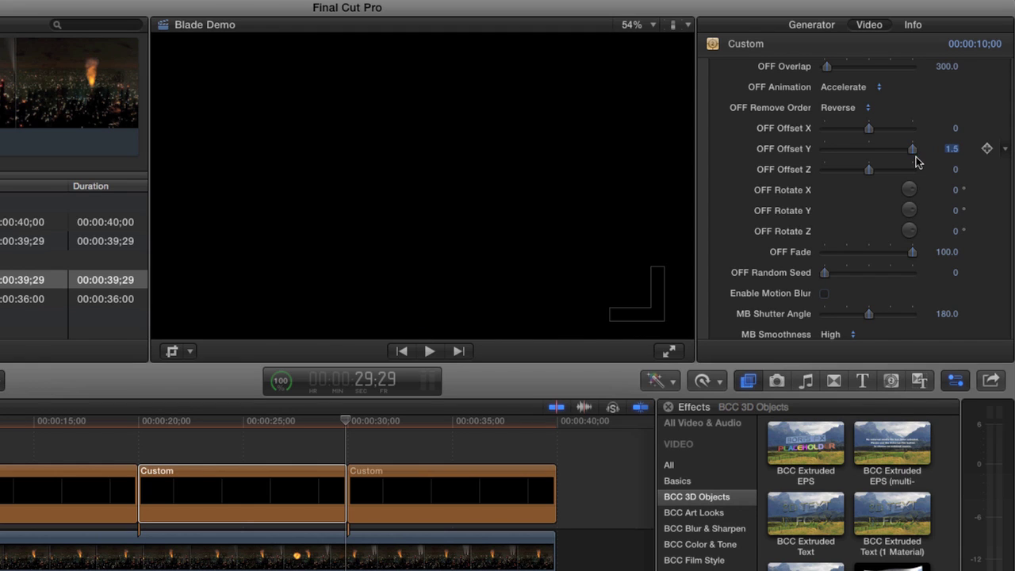
Set the third title's OFF Rotate X to 360° at 28:19 and check the removal animation past 29:01
left_click_drag(348, 421, 317, 424)
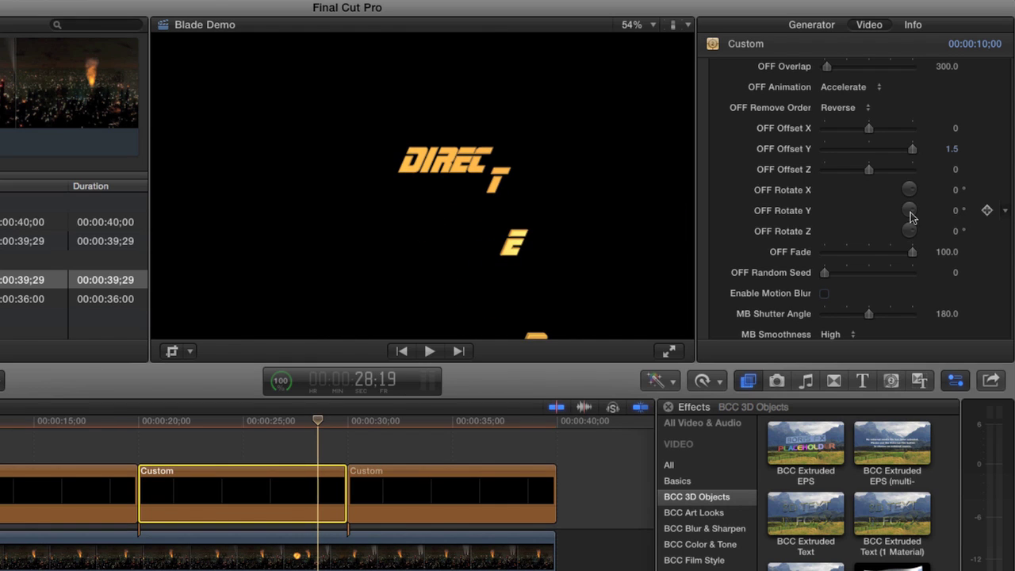
left_click(953, 190)
type("360")
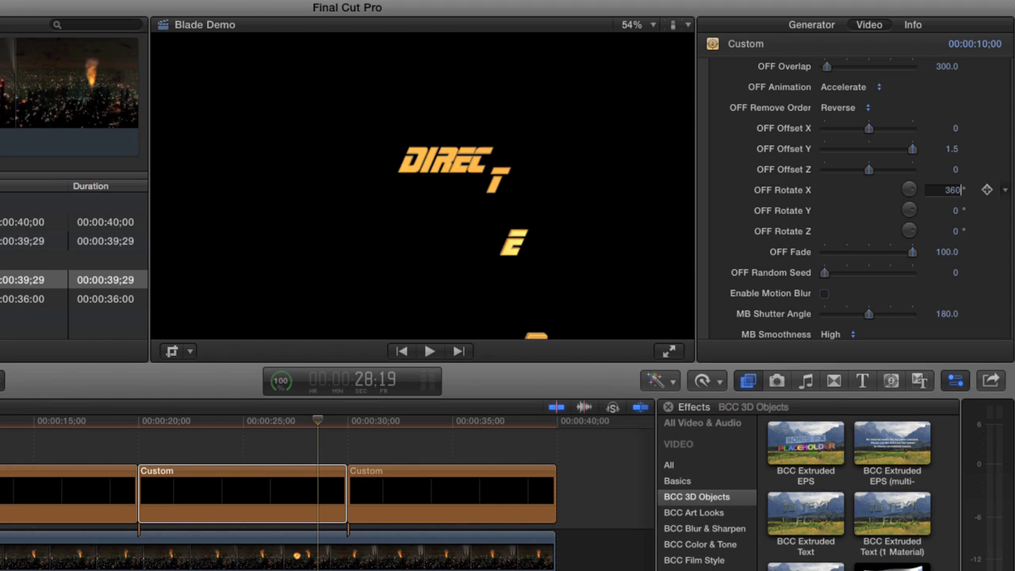
key("Return")
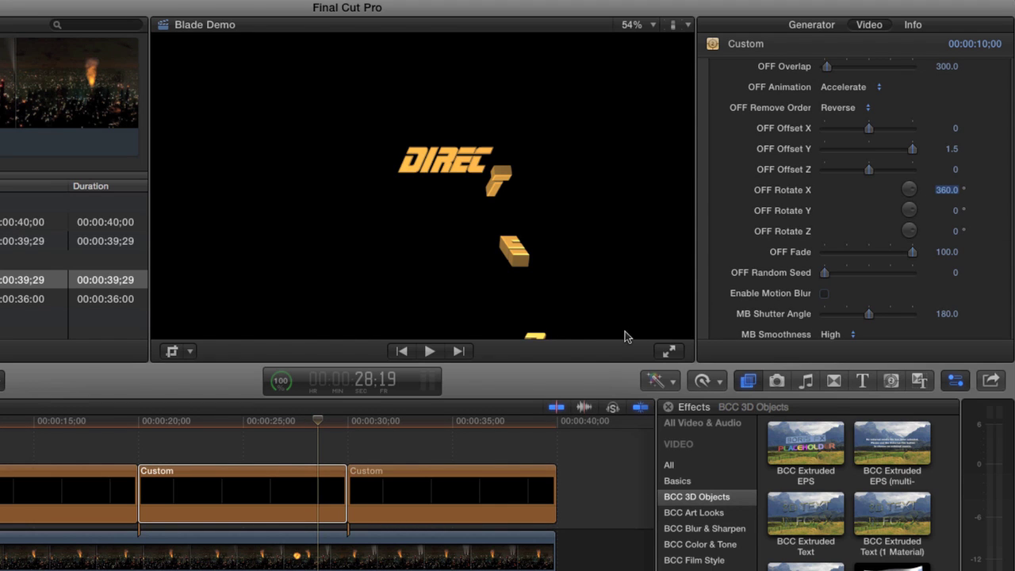
left_click(319, 423)
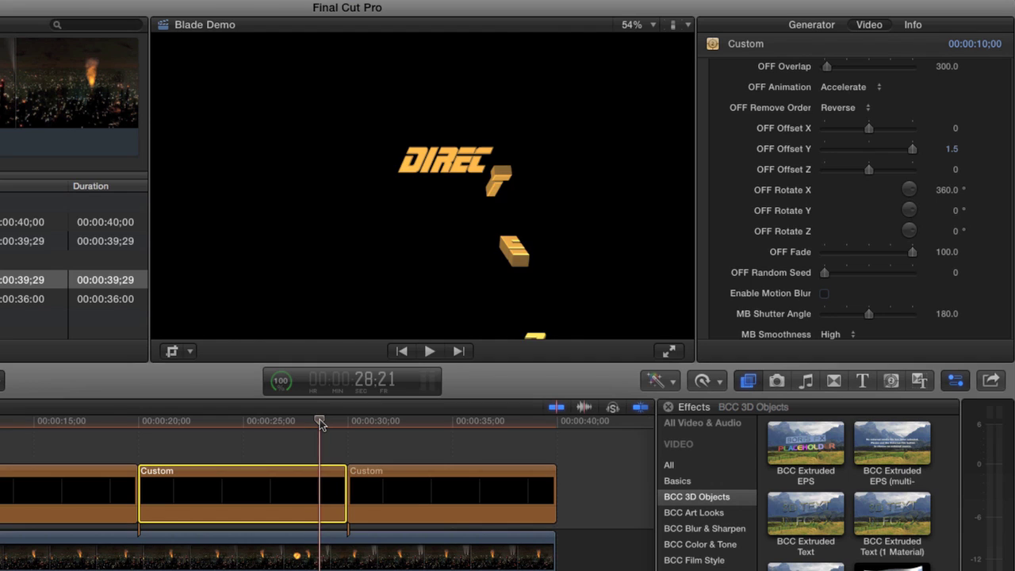
left_click_drag(320, 423, 323, 423)
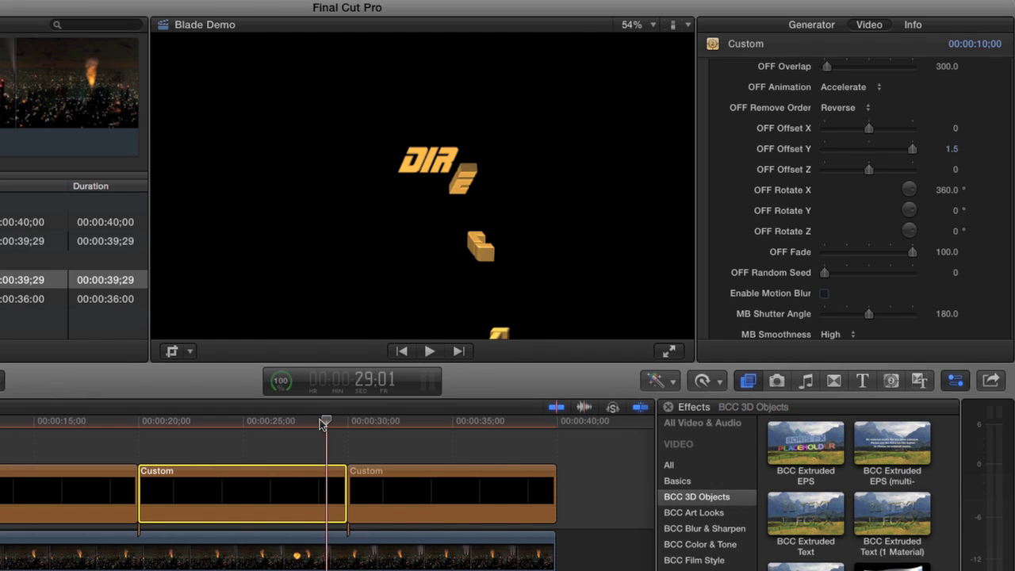
key("Right")
key("Right")
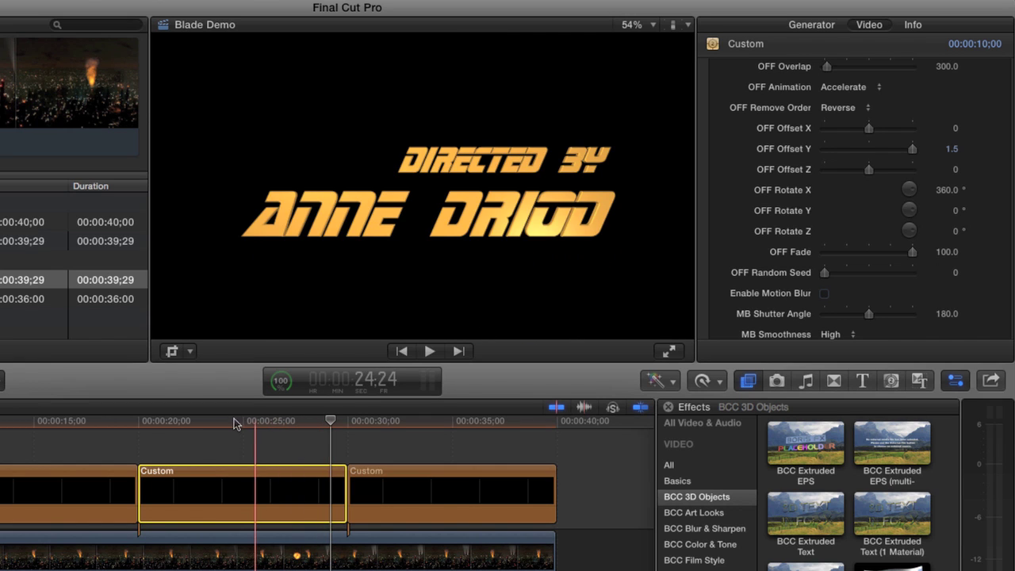
Open the fourth title clip's text for editing at 34:13 and replace its first line with "MUSIC BY"
left_click(439, 489)
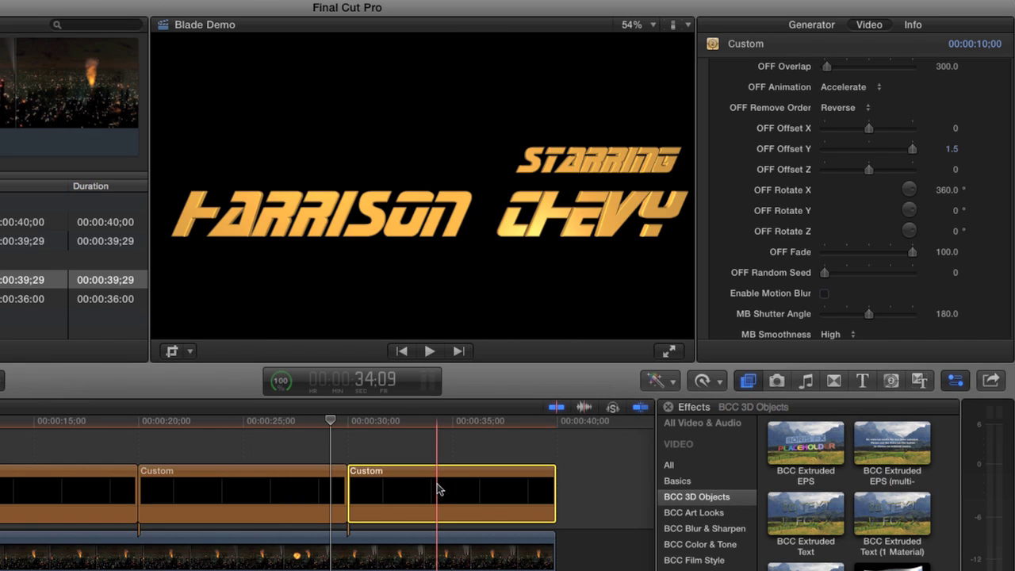
left_click(439, 420)
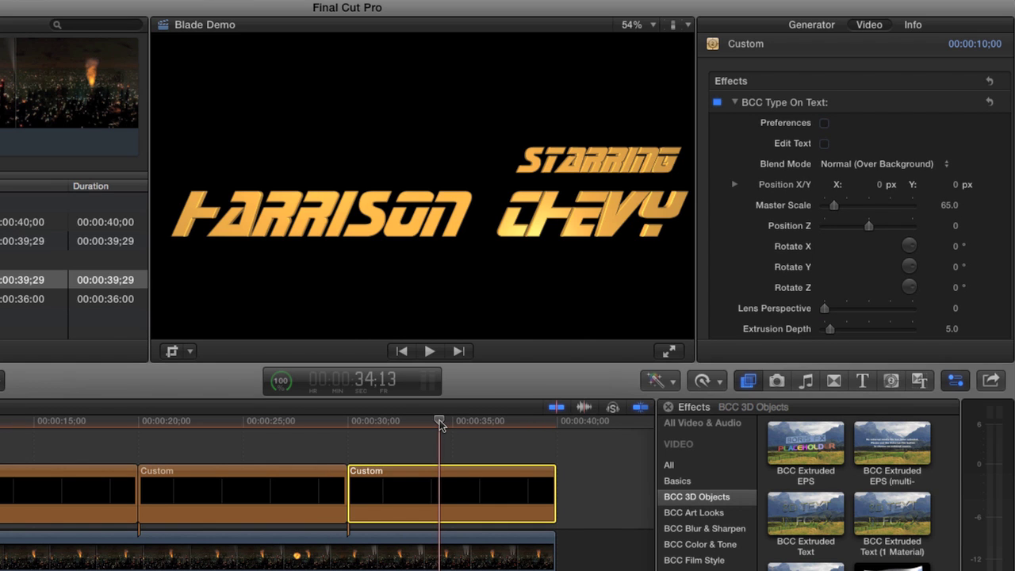
left_click(825, 144)
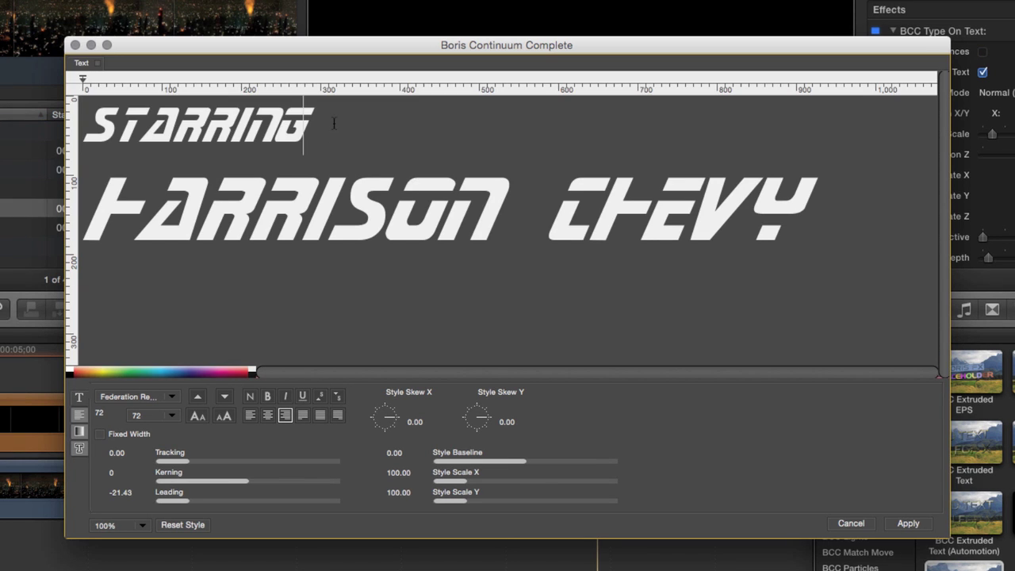
left_click_drag(337, 122, 31, 121)
type("MUSIC BY")
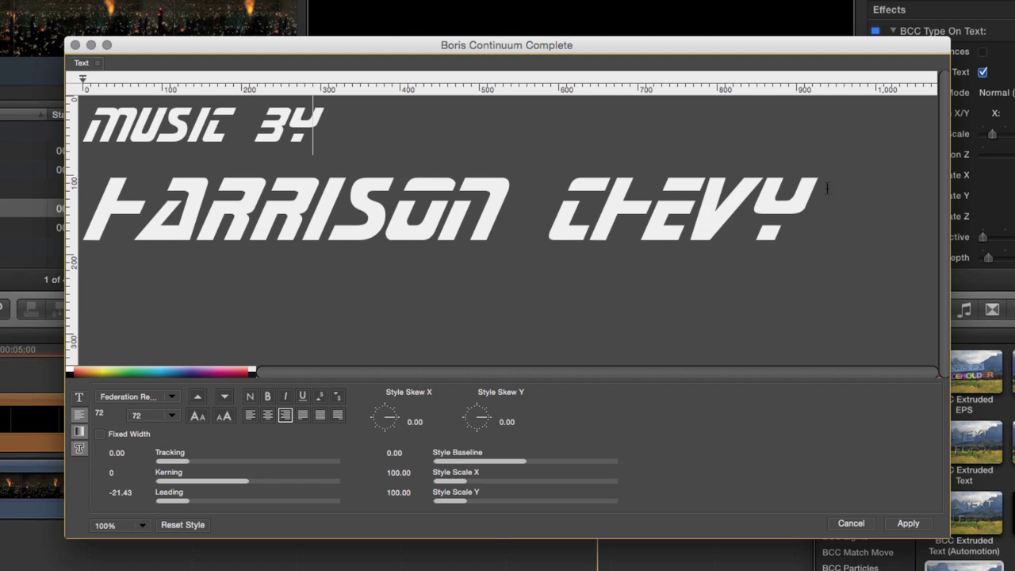
Replace the fourth title's second line with the composer's name and apply the text
left_click_drag(854, 198, 76, 215)
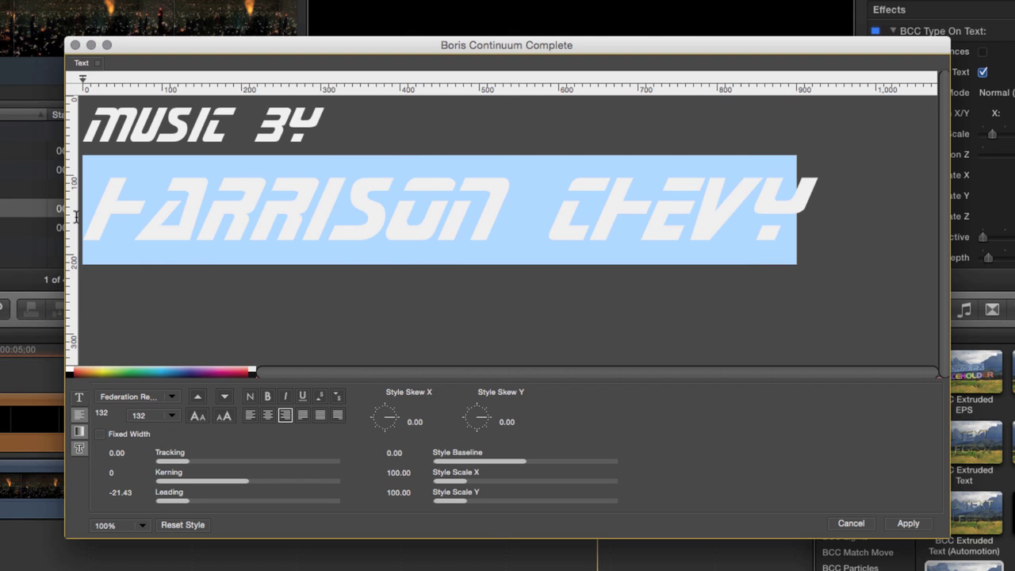
type("NEMO TRACK")
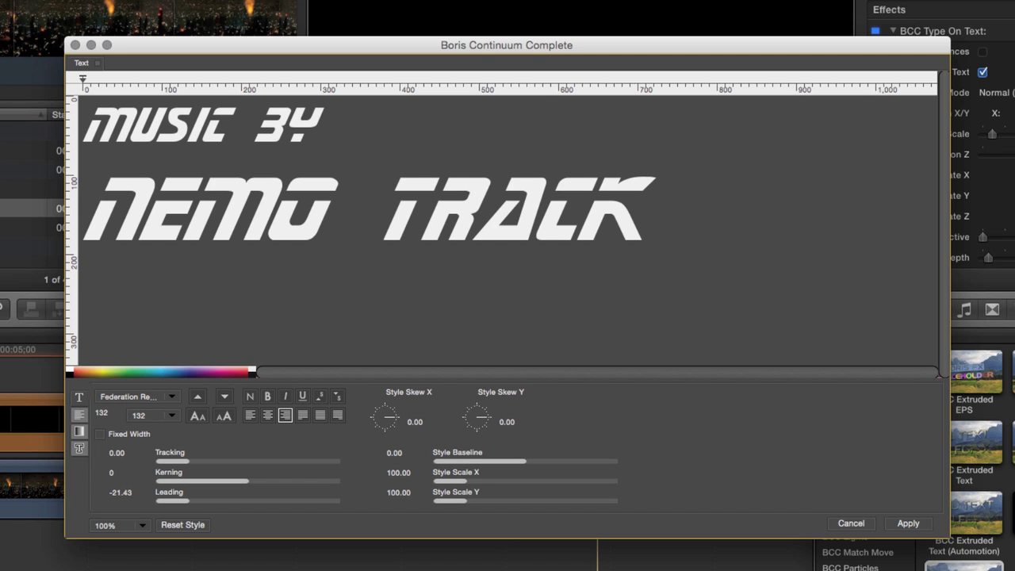
left_click(907, 523)
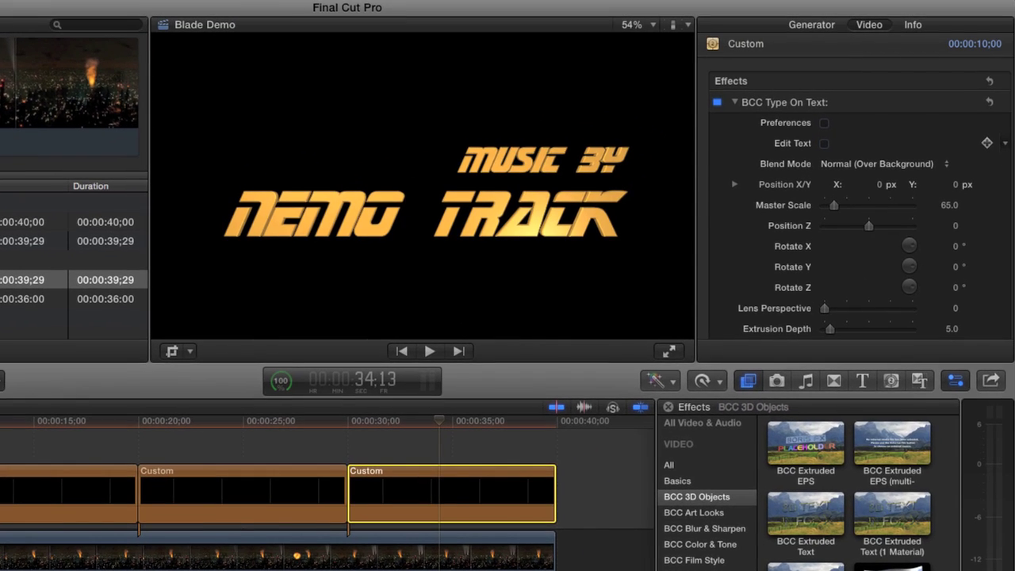
Set the fourth title's ON Offset Pos Z to 5.0
scroll(745, 284, "down", 10)
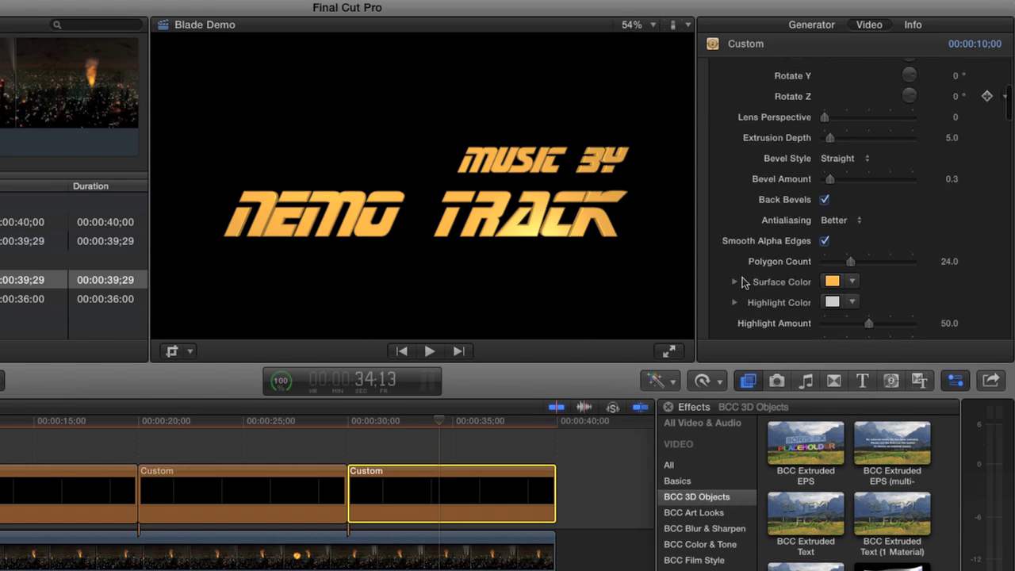
scroll(742, 283, "down", 8)
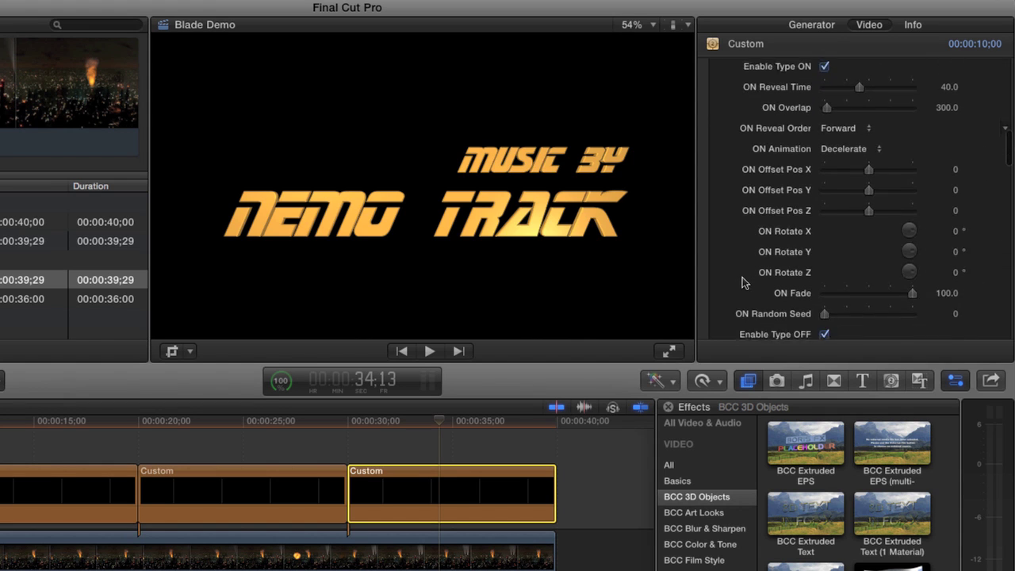
scroll(743, 283, "down", 2)
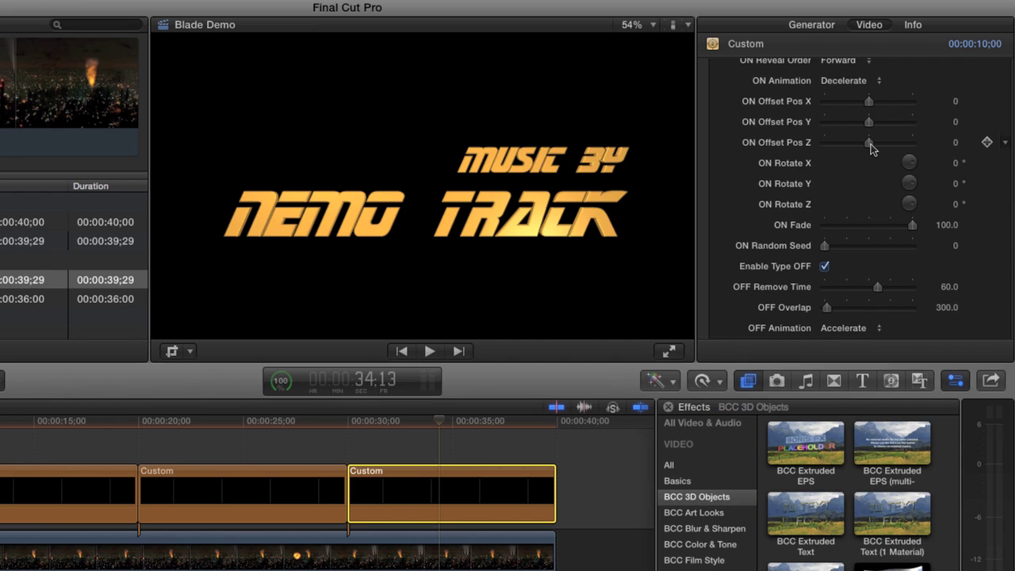
left_click_drag(877, 144, 951, 152)
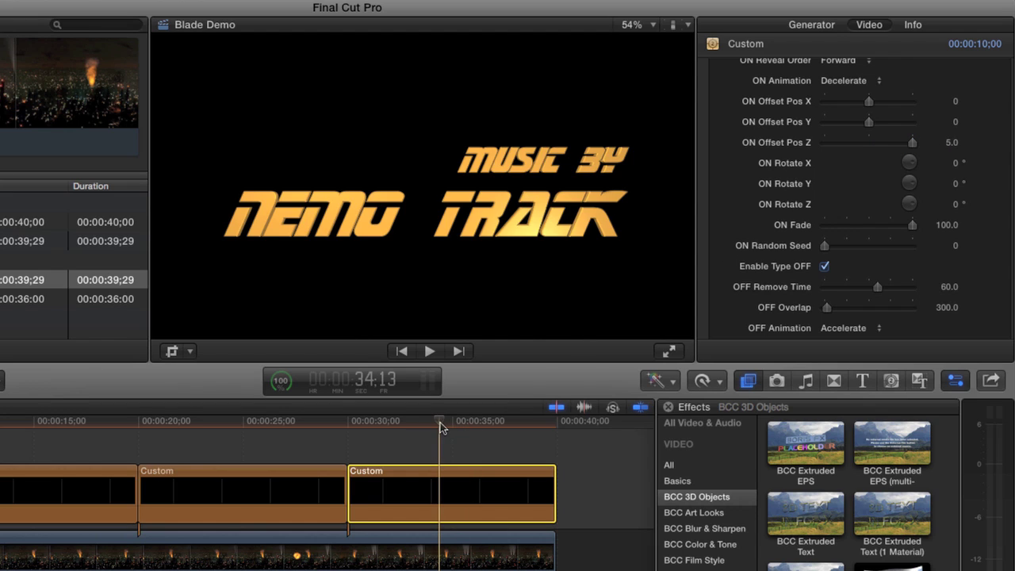
Go to the fourth title's first frame at 30:00 and lower its ON Fade to about 13
left_click(355, 422)
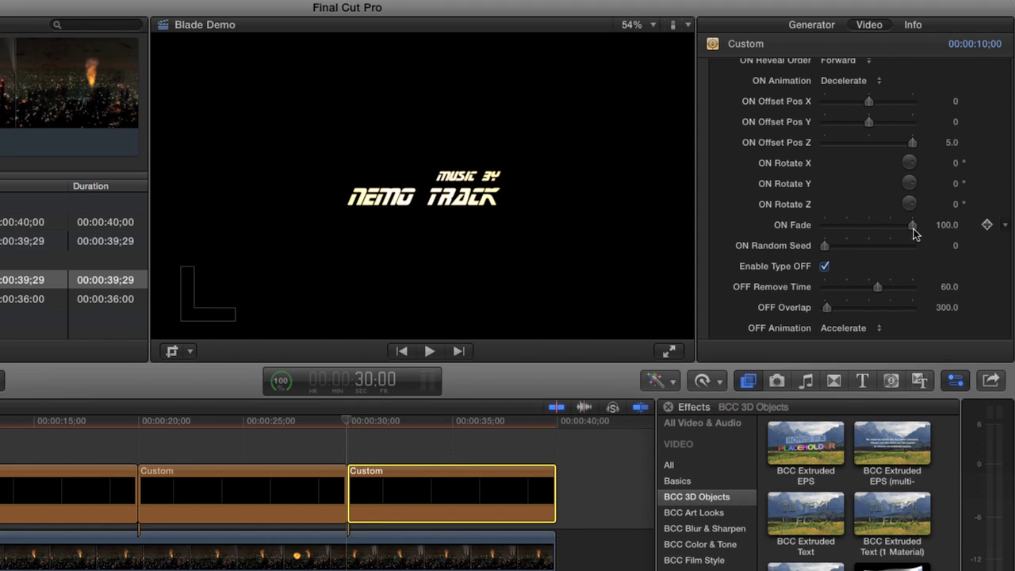
left_click_drag(915, 225, 836, 229)
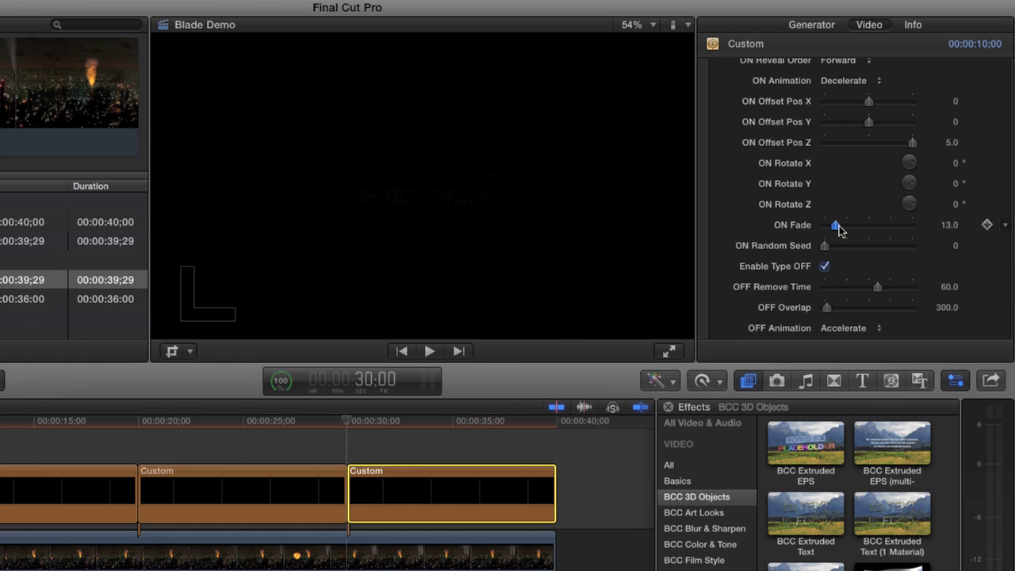
left_click_drag(839, 225, 838, 225)
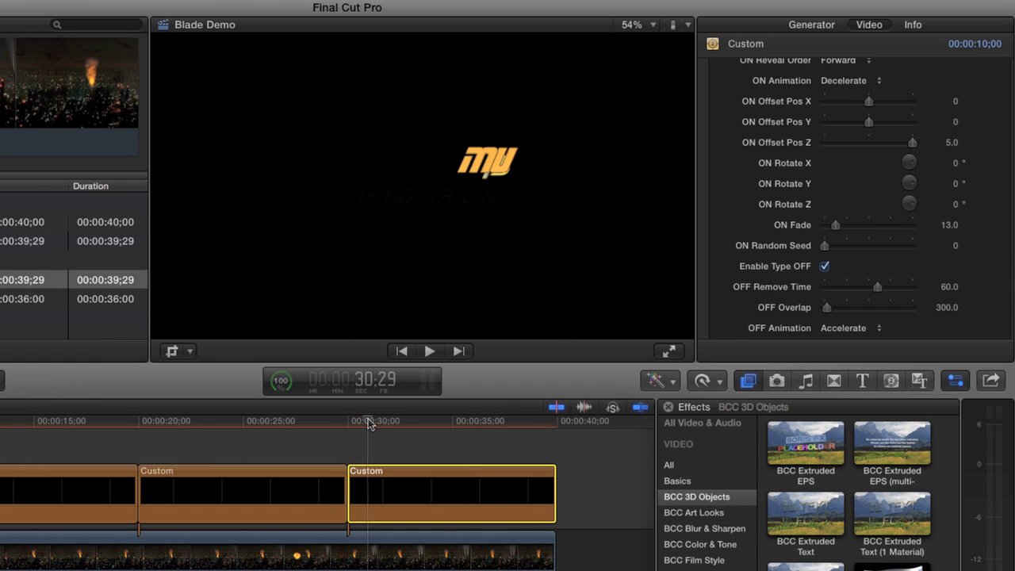
Set the fourth title's ON Rotate Y to -360° and preview its reveal
left_click(956, 184)
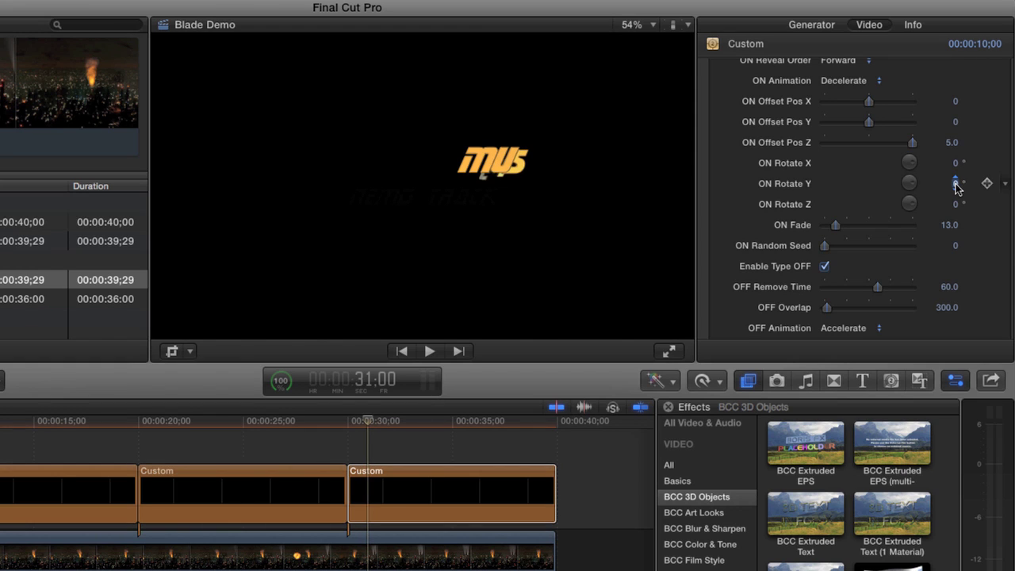
left_click(956, 184)
type("-360")
key("Return")
left_click(375, 432)
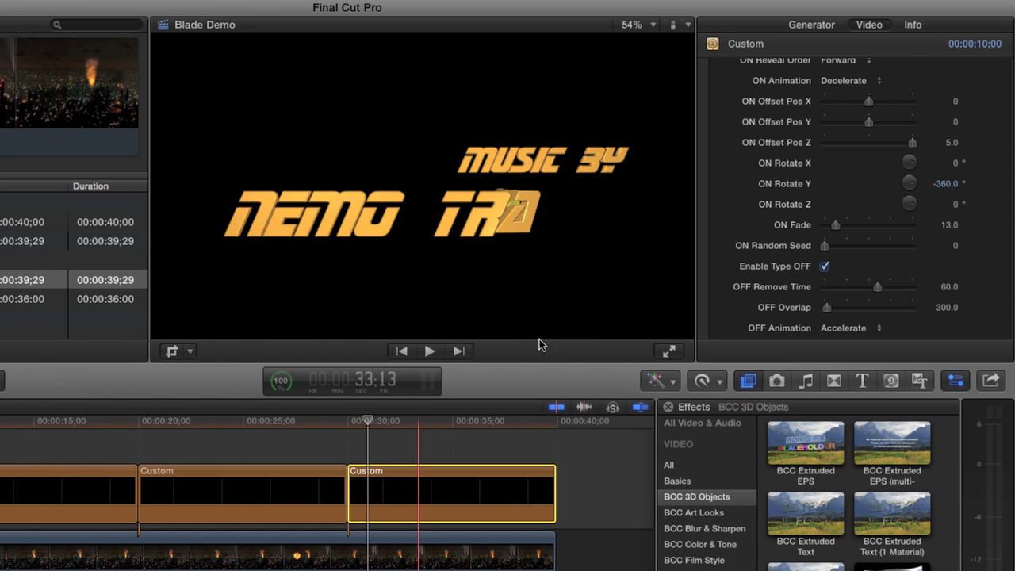
Set the fourth title's ON Reveal Order to Random and its ON Random Seed to about 213
left_click(845, 62)
left_click(845, 86)
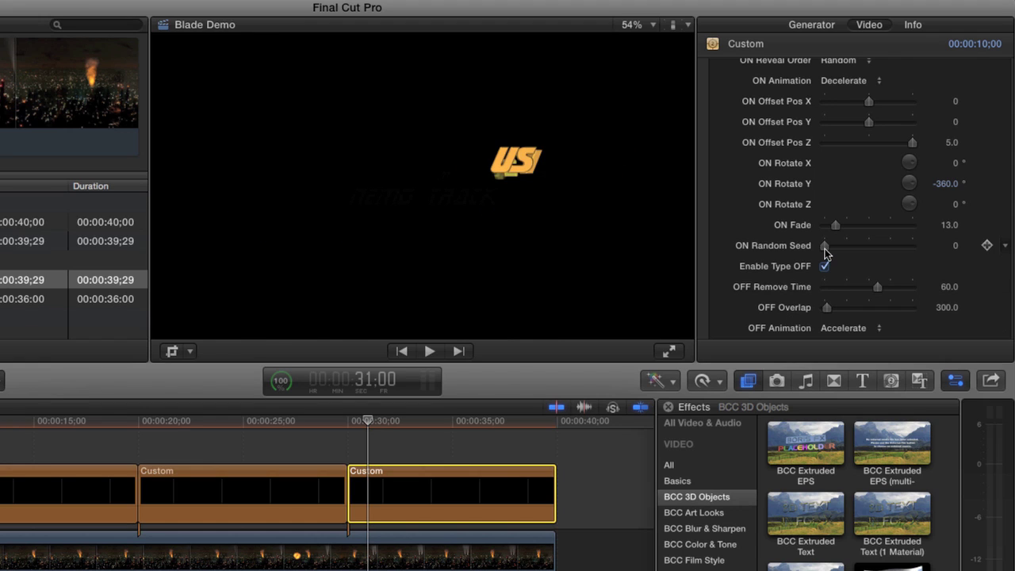
left_click_drag(826, 248, 844, 249)
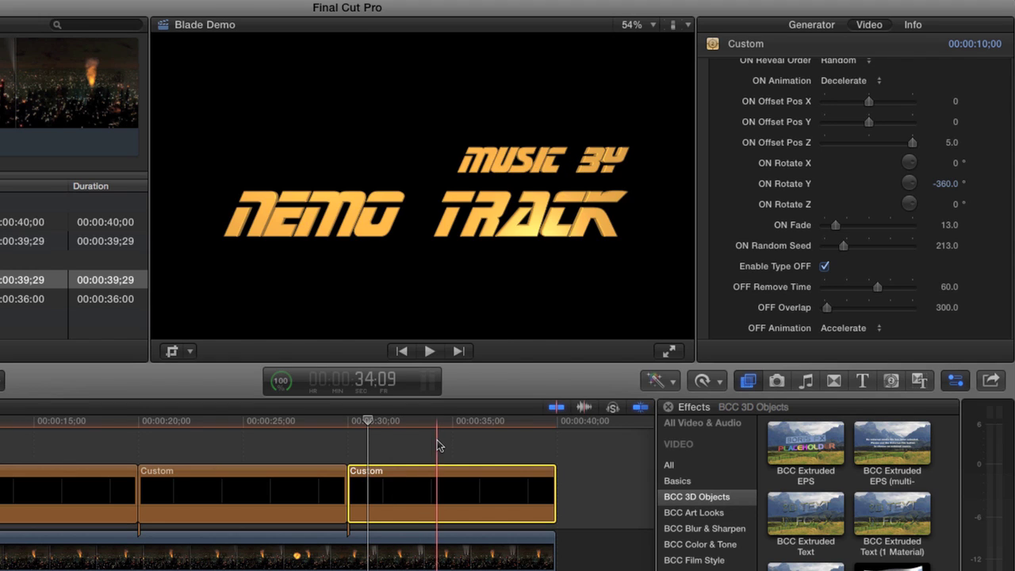
Go to the fourth title's last frame at 39:29 and set its OFF Offset Y to 1.5
left_click(528, 418)
left_click(550, 417)
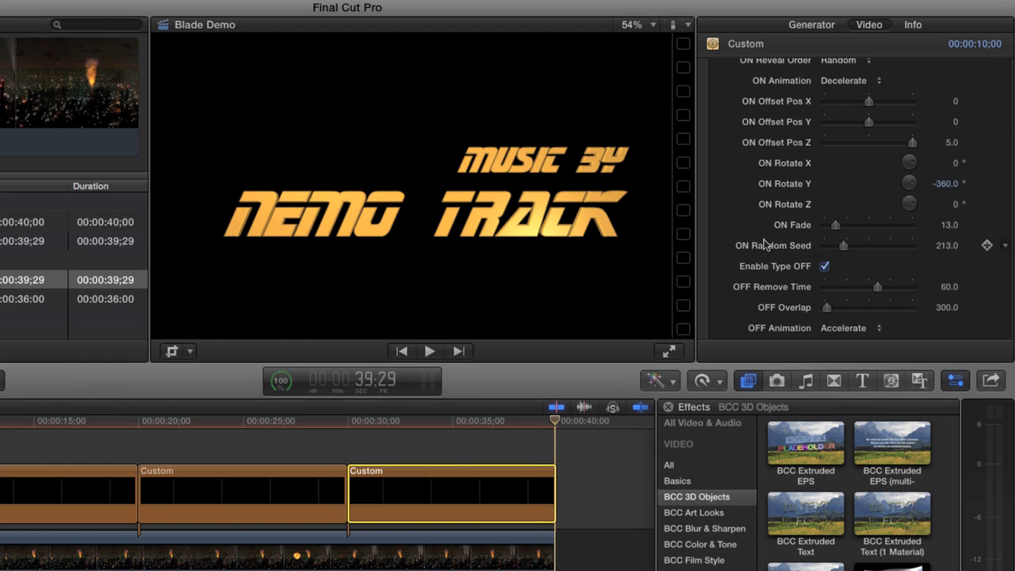
scroll(764, 244, "down", 10)
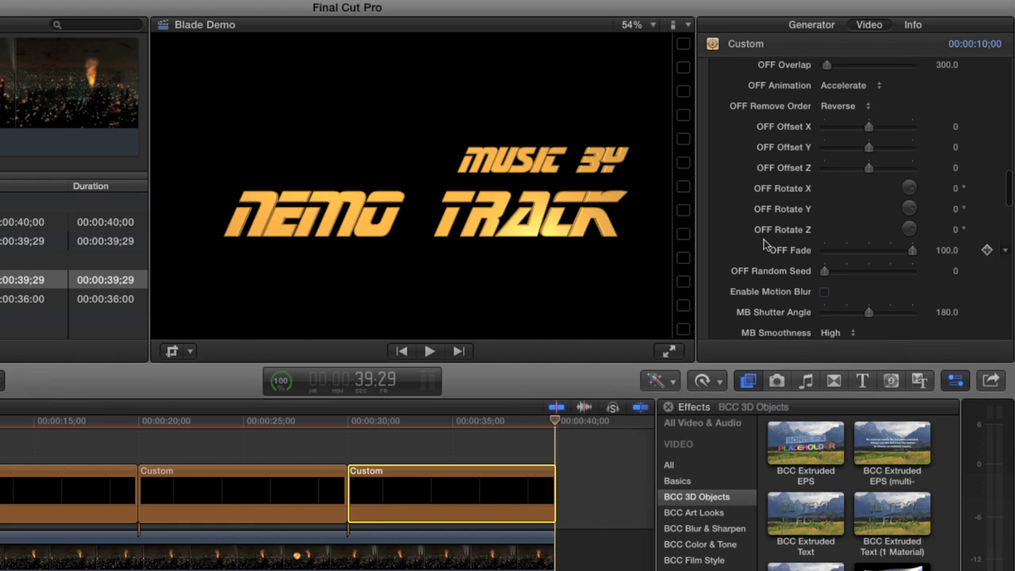
left_click_drag(867, 148, 916, 160)
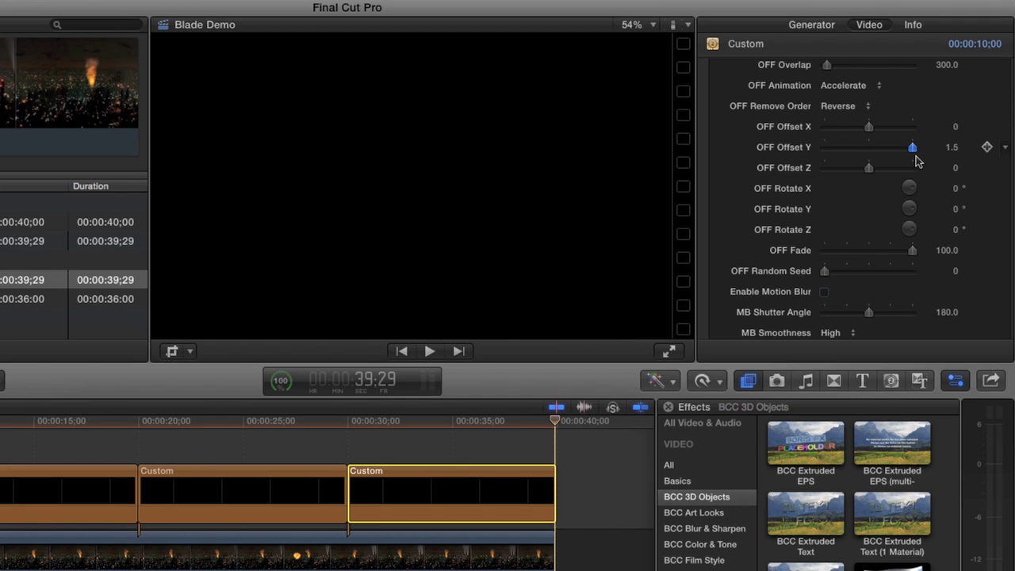
Set the fourth title's OFF Remove Order to Random and preview the removal back to 38:20
left_click(842, 106)
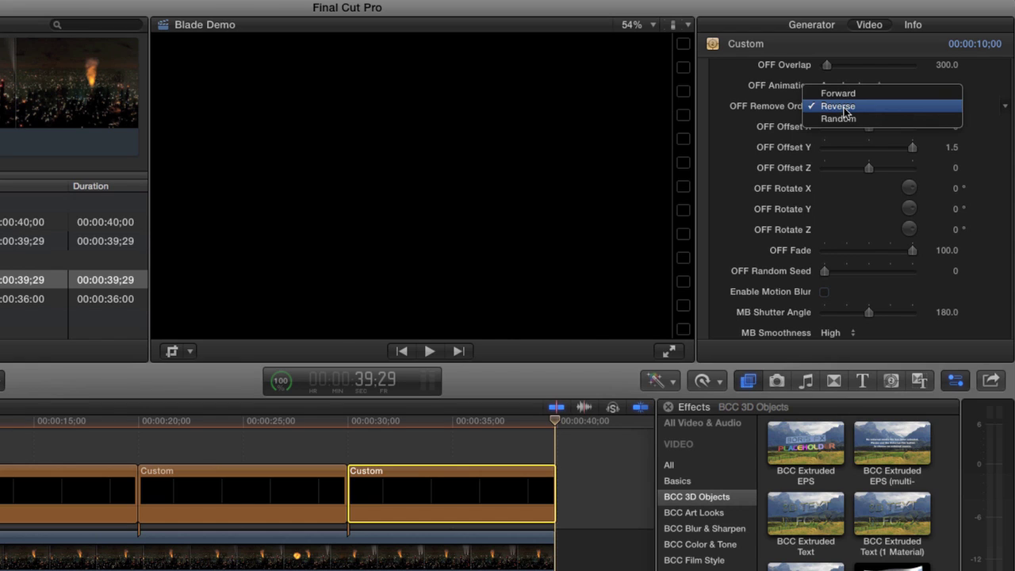
left_click(841, 120)
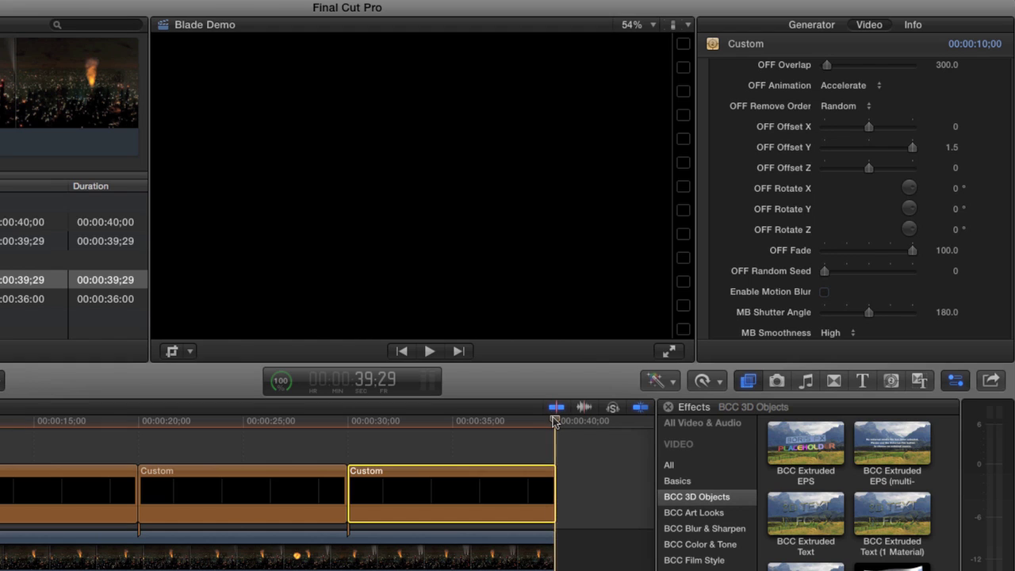
left_click_drag(551, 418, 529, 418)
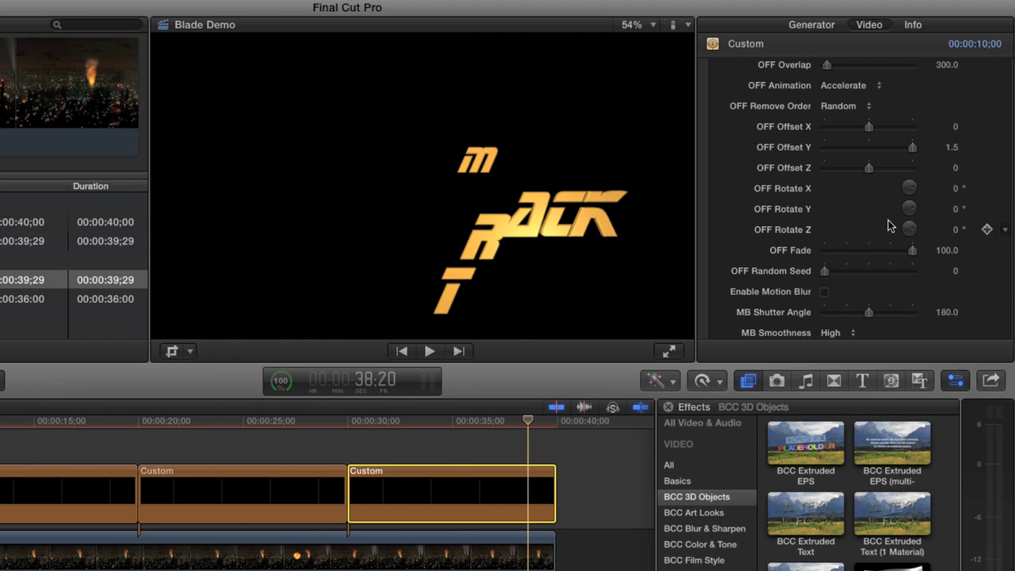
Set the fourth title's OFF Rotate X and OFF Rotate Y to 360° each
left_click(951, 189)
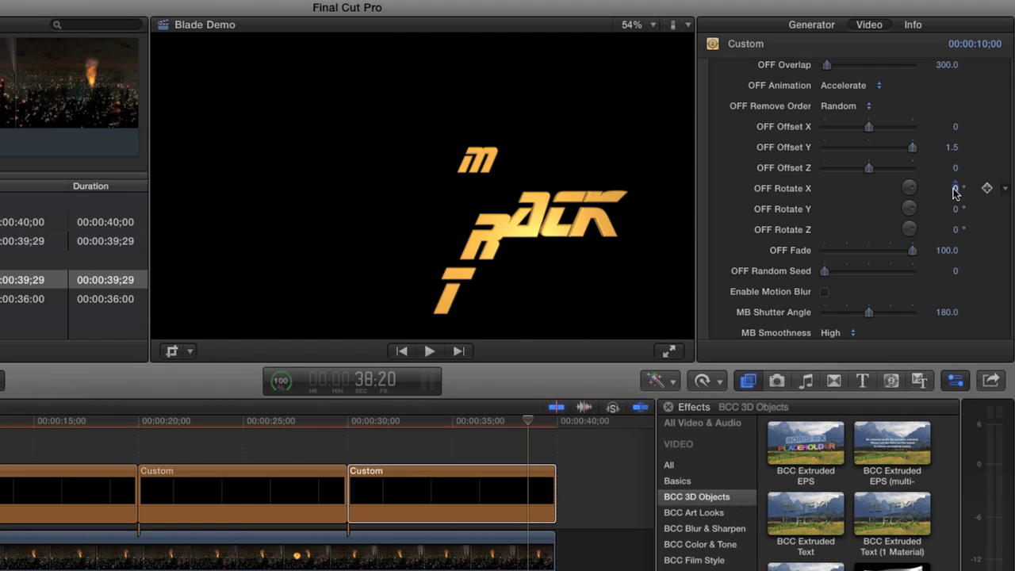
type("360")
key("Return")
left_click(955, 208)
type("36")
key("Return")
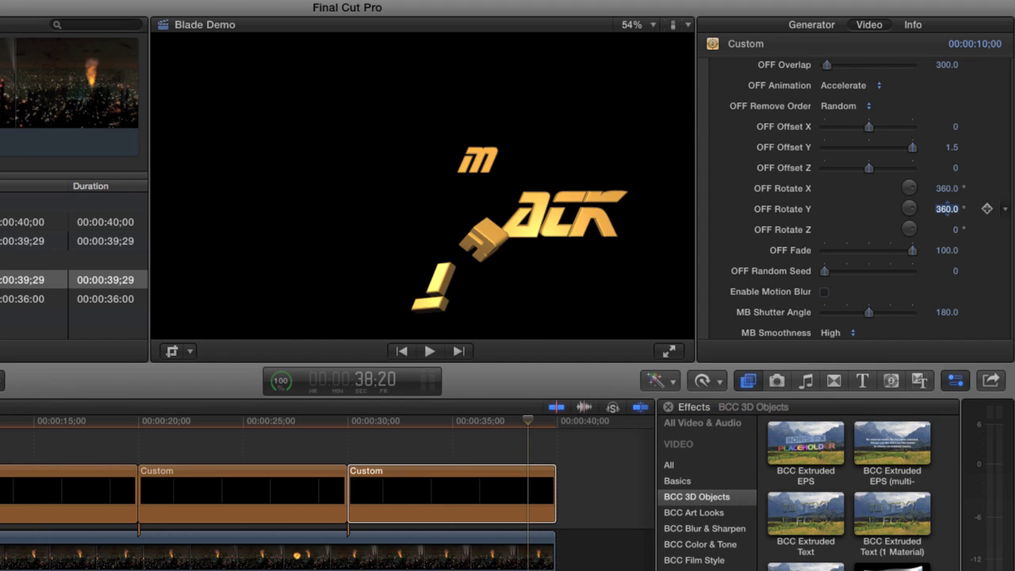
Examine the fourth title's tumbling letter removal frame by frame from 37:26 to 38:18
left_click_drag(558, 421, 511, 419)
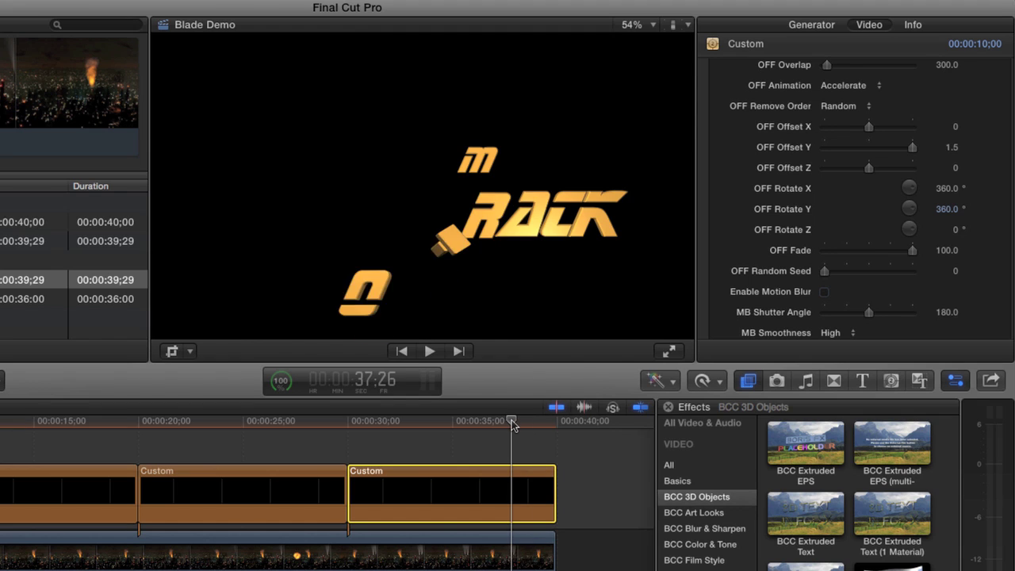
key("Right")
key("Right")
key("Right")
key("Right")
key("Right")
key("Right")
key("Right")
key("Right")
key("Right")
key("Right")
key("Right")
key("Right")
key("Right")
key("Right")
key("Right")
key("Right")
key("Right")
key("Right")
key("Right")
key("Right")
key("Right")
key("Right")
Set the fourth title's OFF Random Seed to about 368 and go back to about 35:27
left_click(824, 291)
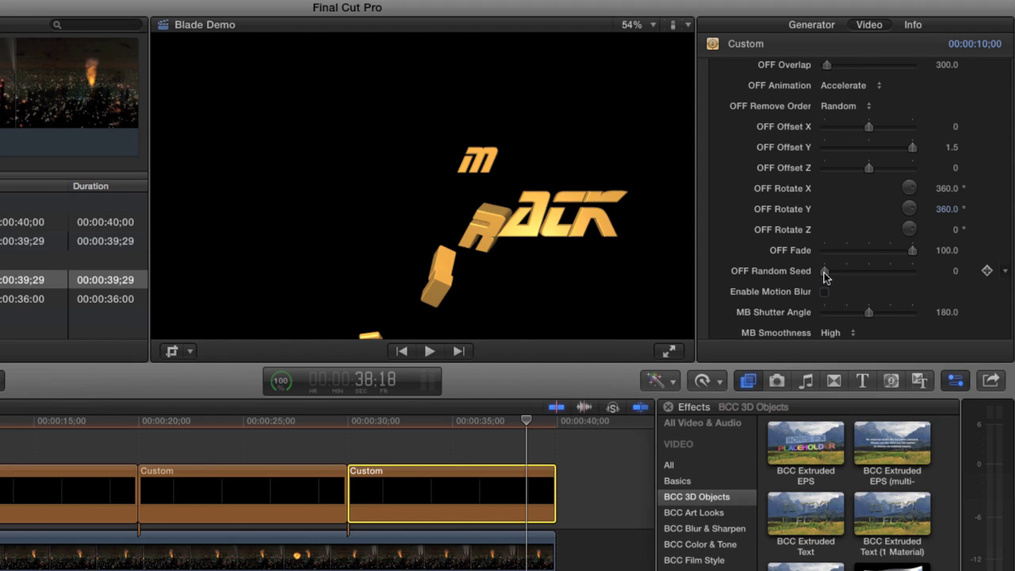
left_click_drag(824, 274, 858, 273)
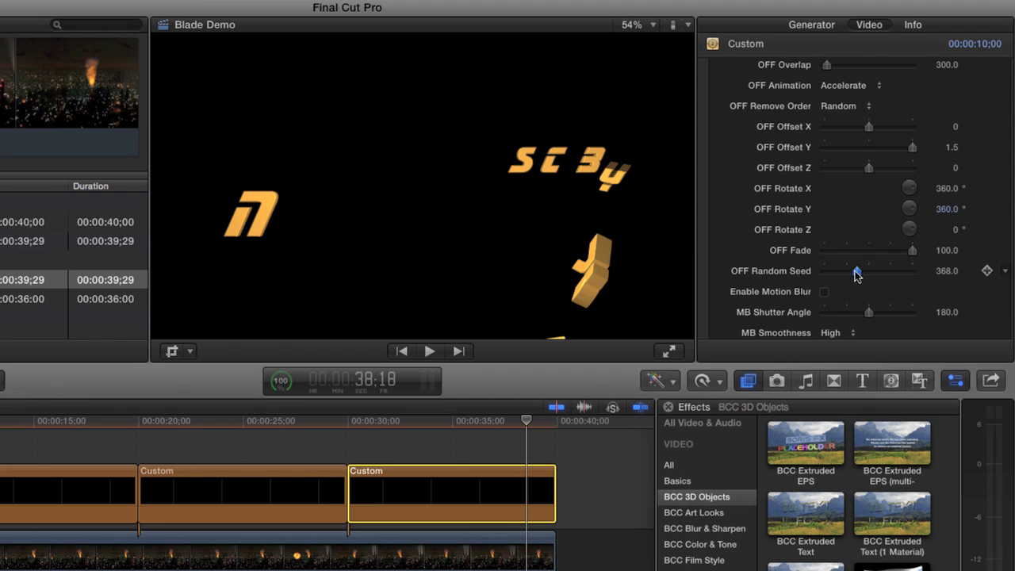
left_click(470, 420)
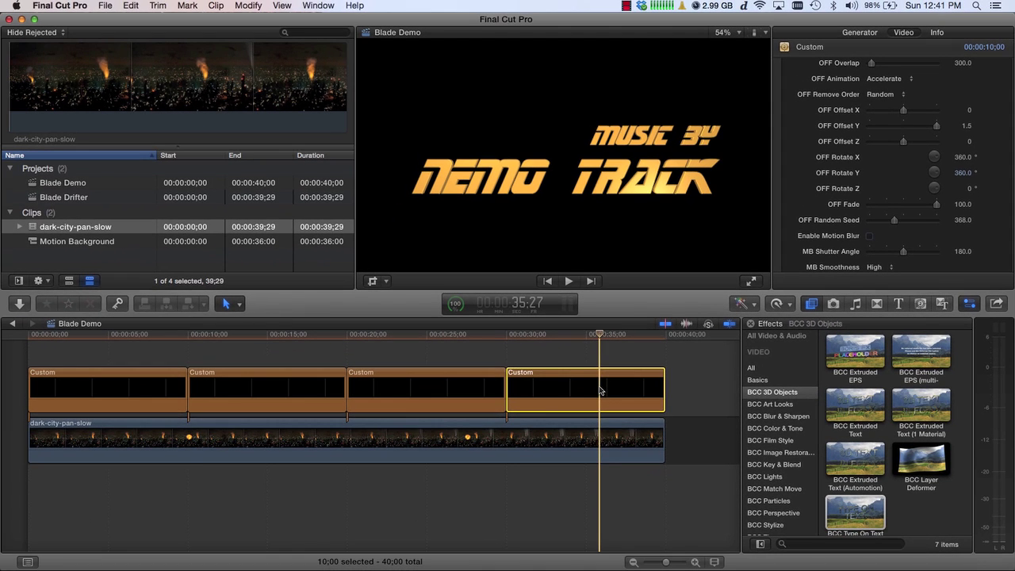
Apply the BCC Light Sweep effect from the BCC Lights category to the first title clip
left_click(102, 386)
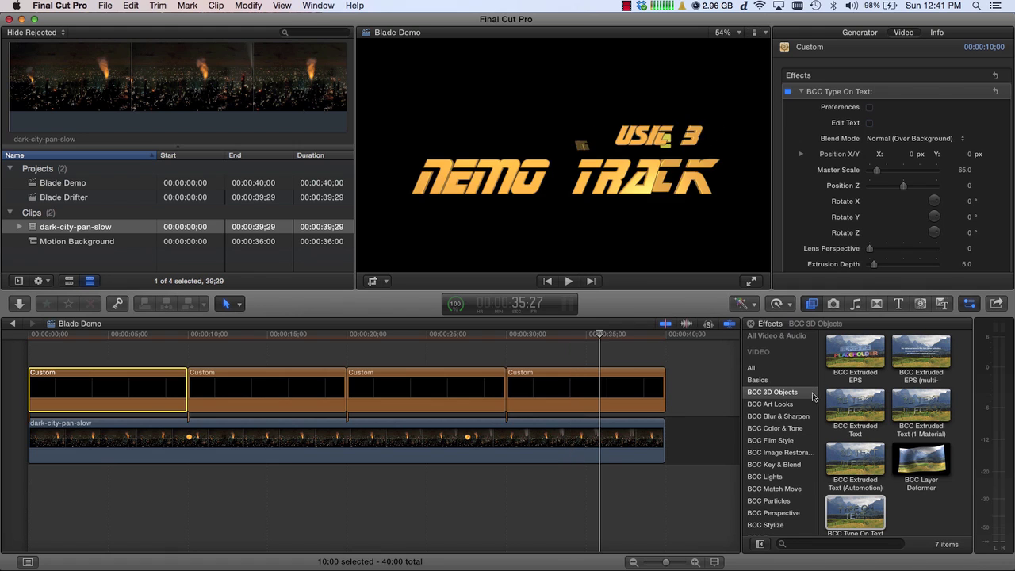
scroll(790, 464, "down", 5)
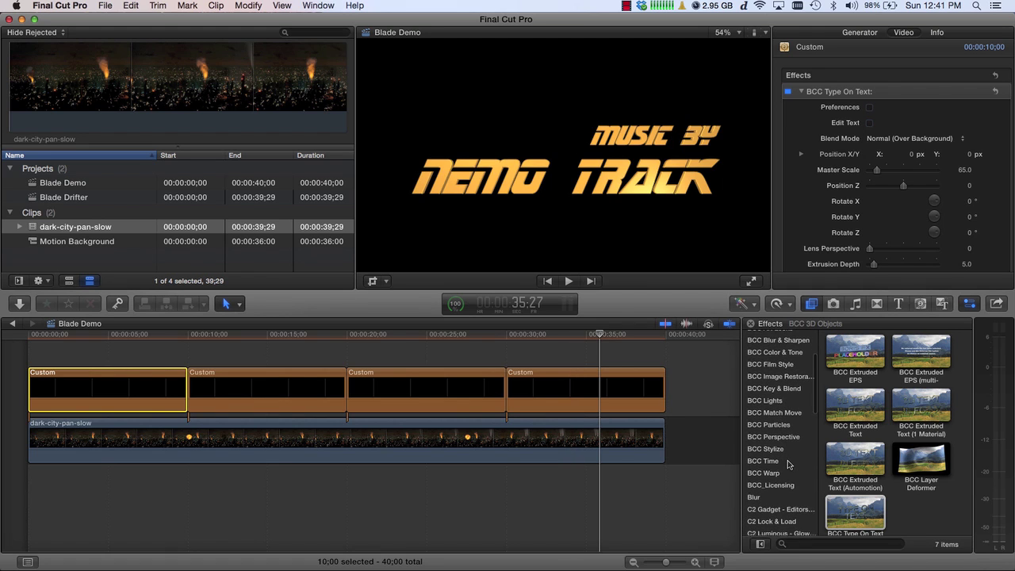
left_click(775, 398)
scroll(867, 479, "down", 5)
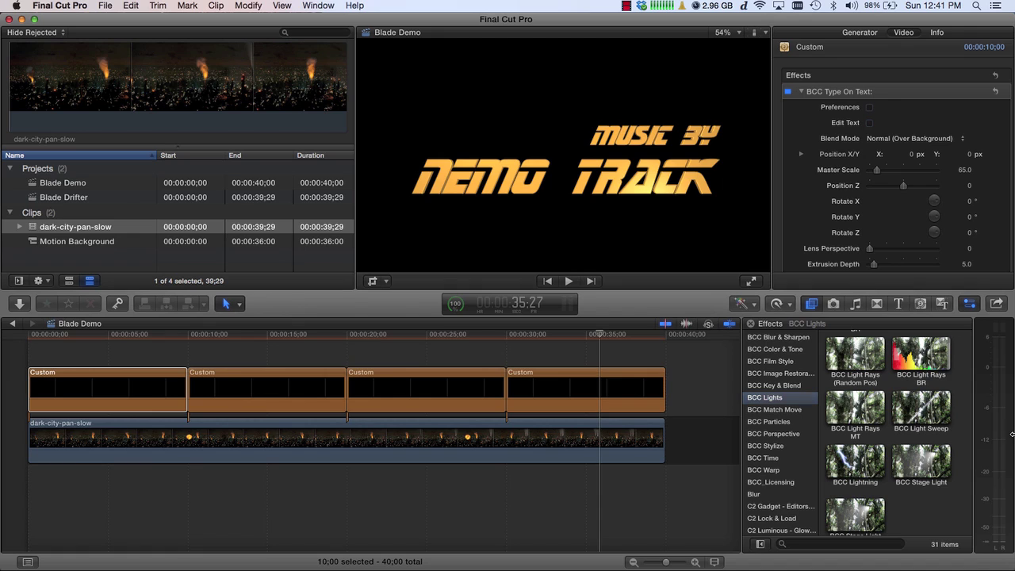
left_click(924, 412)
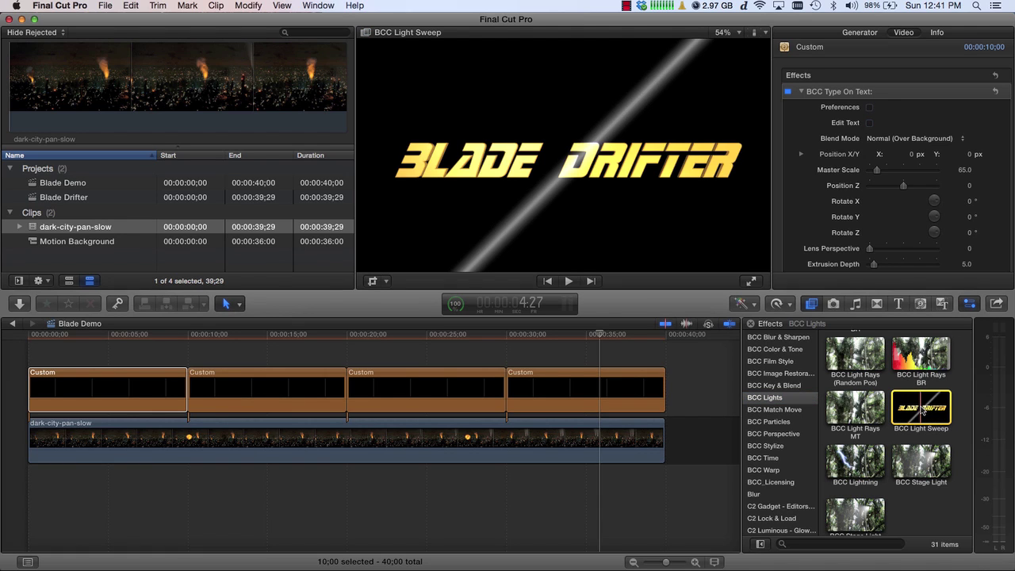
left_click_drag(922, 409, 121, 389)
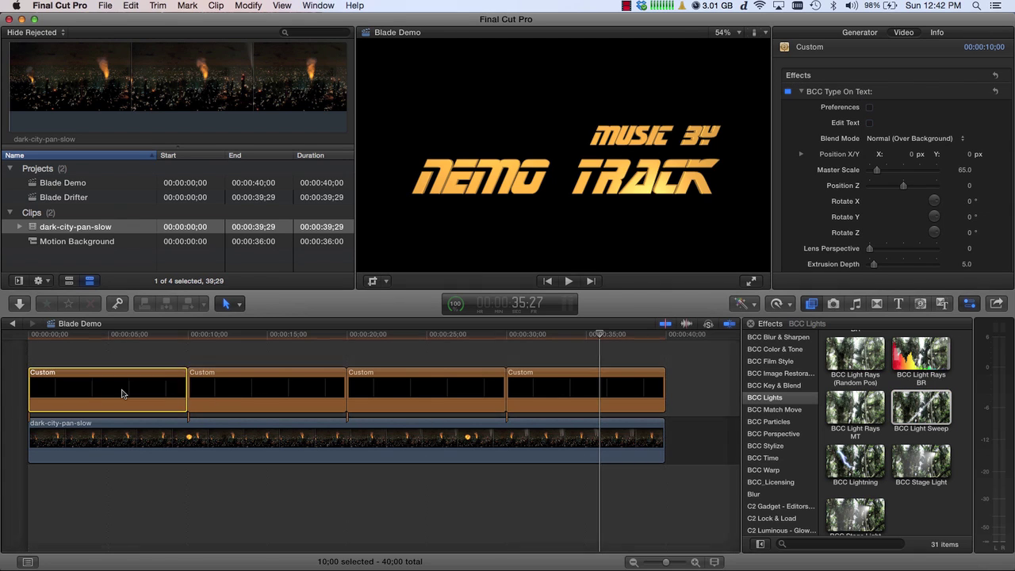
Find the frame at 4:00 where the first title is fully revealed and mark it on the clip
left_click(118, 338)
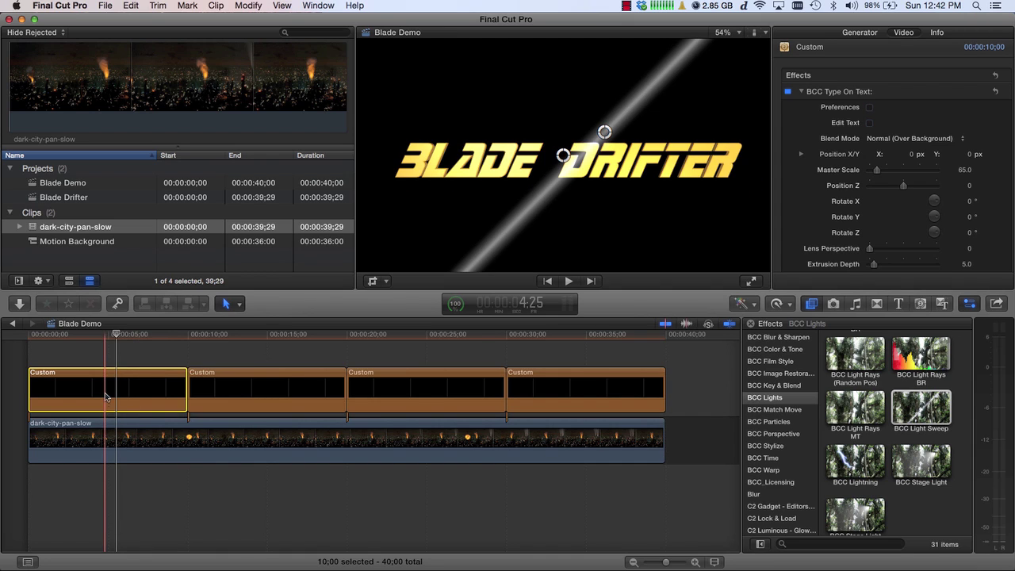
left_click(91, 336)
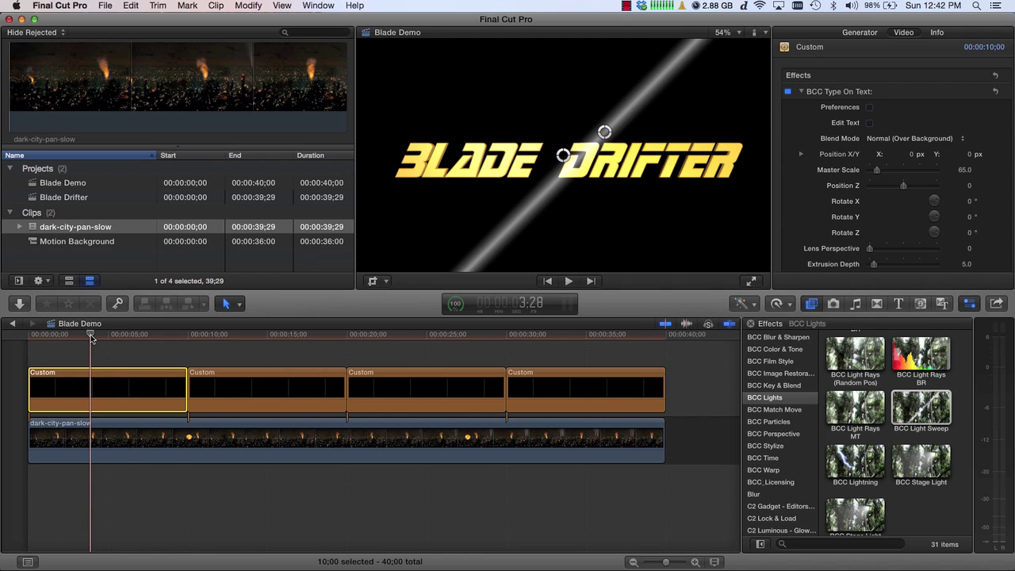
key("Right")
key("Right")
key("Right")
key("Right")
key("Right")
key("Right")
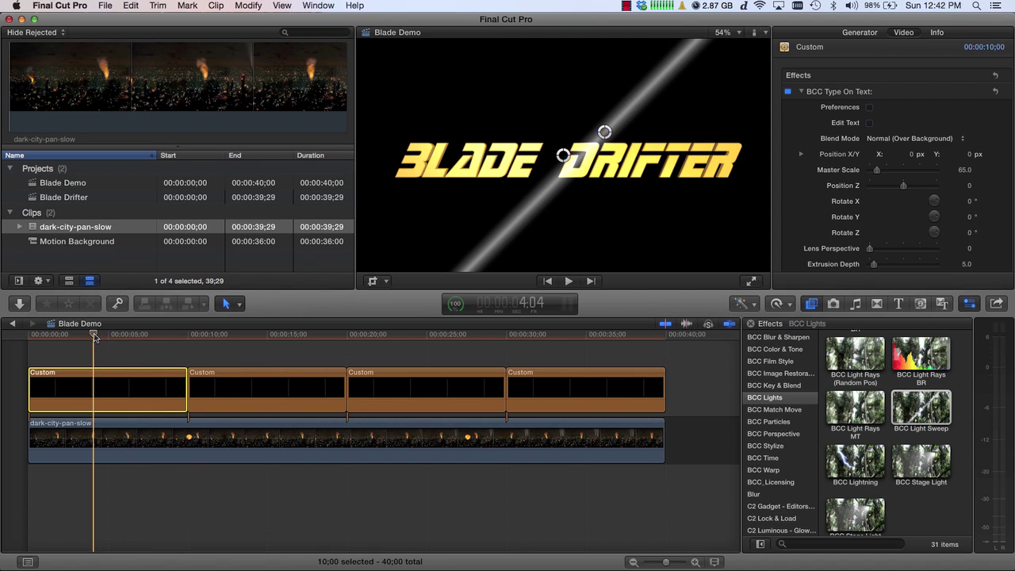
key("Left")
key("Left")
key("Left")
key("Left")
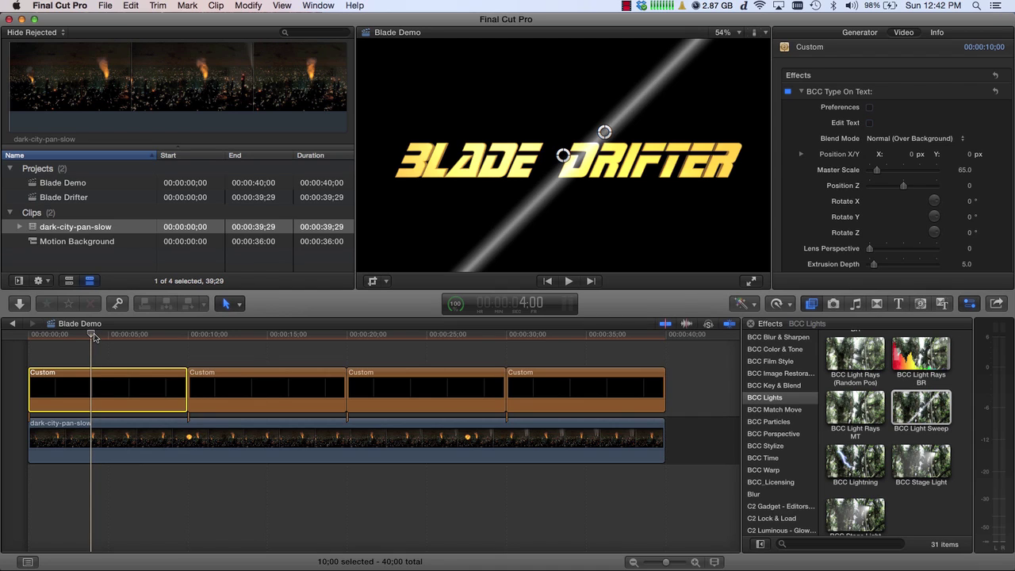
key("Left")
key("Left")
key("Left")
key("Left")
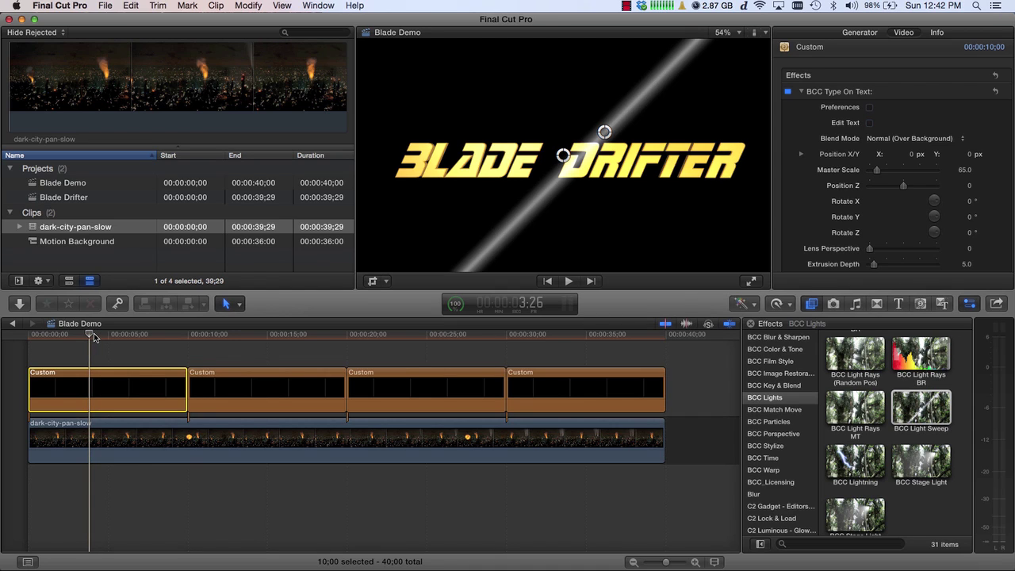
key("Right")
key("Right")
key("Right")
key("Right")
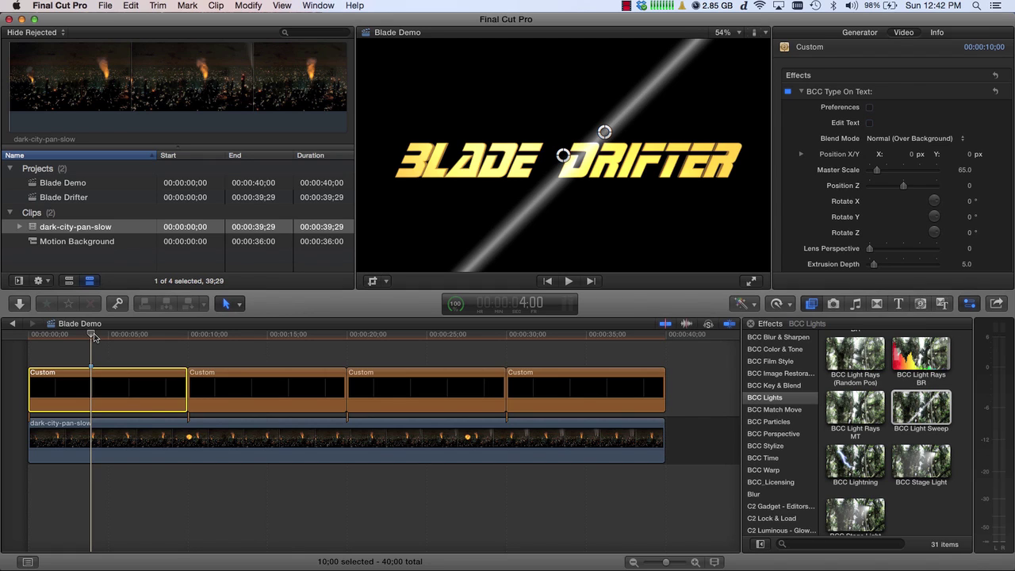
Go to 6:00 and add a second marker to the first title clip
left_click(528, 305)
type("600")
key("Return")
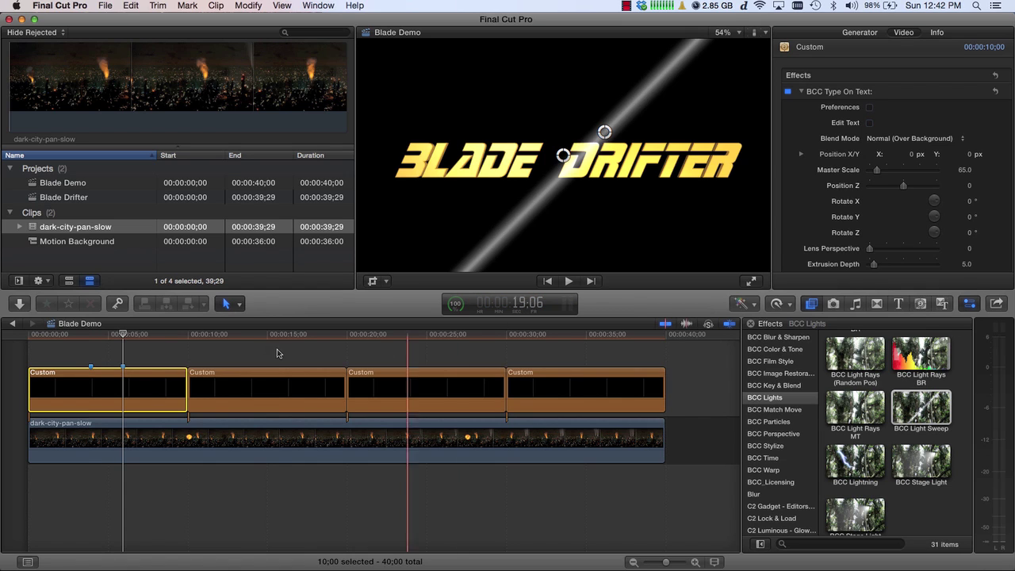
At the 4:00 marker, keyframe the Light Sweep's Light Center above and left of the title at about X -0.69, Y 0.29
left_click_drag(123, 337, 92, 334)
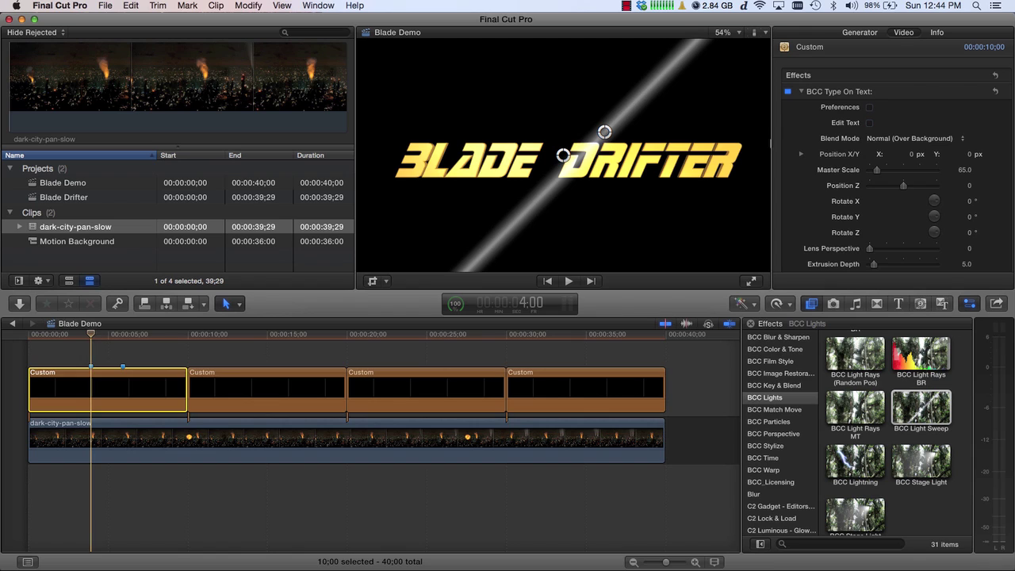
left_click(801, 92)
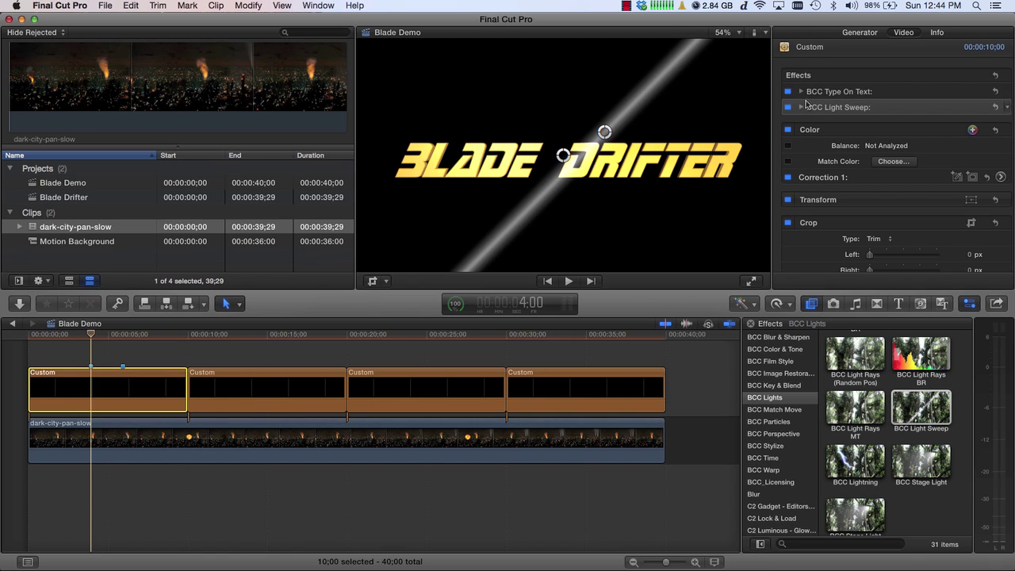
left_click(801, 107)
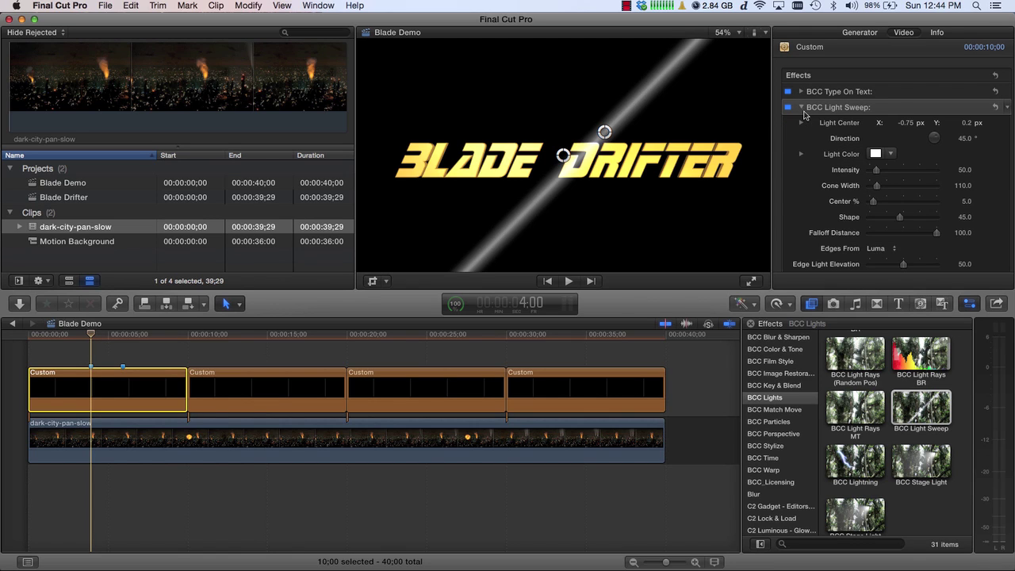
mouse_move(994, 123)
left_click(994, 123)
left_click_drag(604, 133, 402, 89)
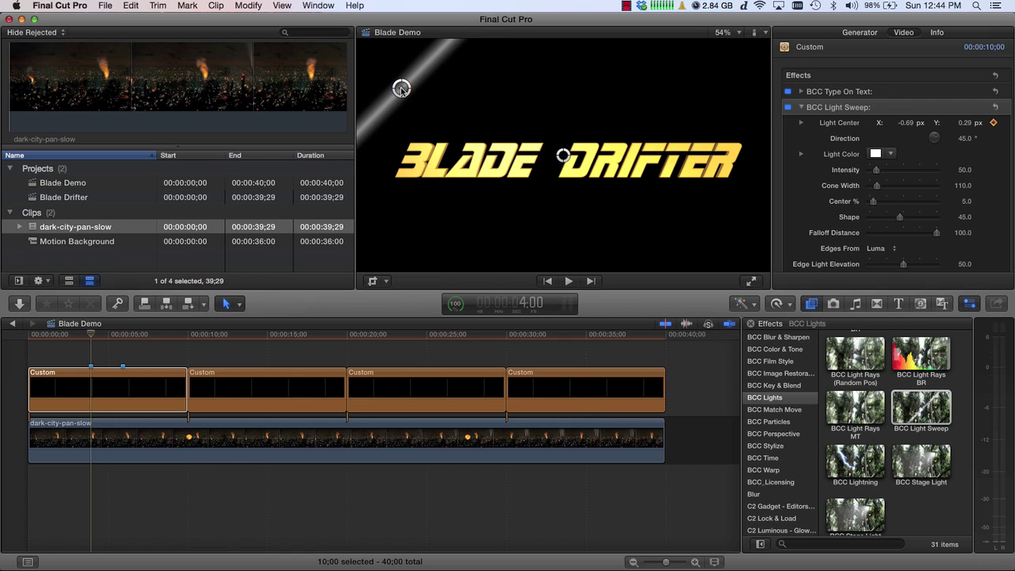
At the 6:00 marker, move the Light Sweep's Light Center past the title's lower right to about X 0.99, Y -0.15
left_click(136, 381)
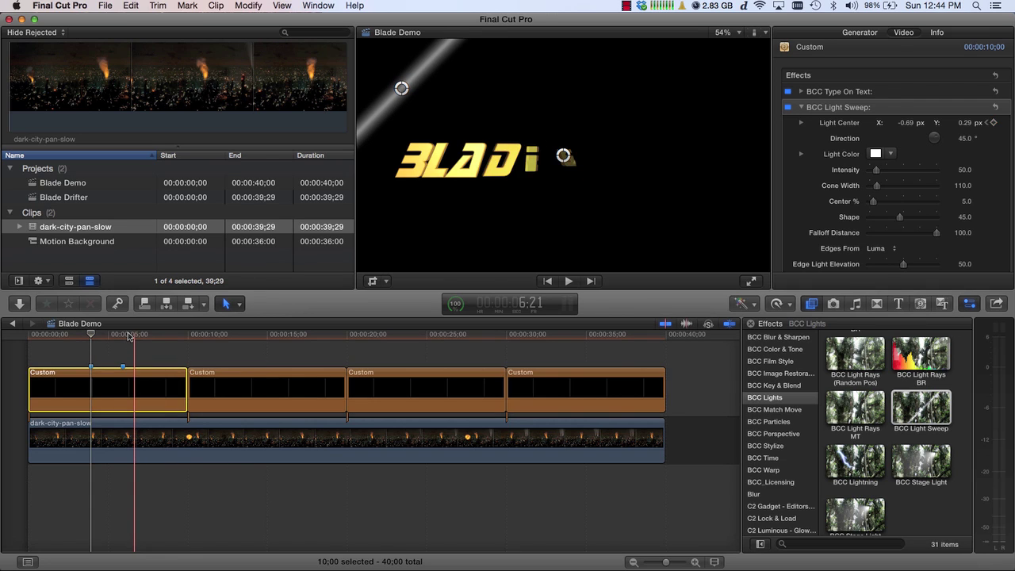
left_click(122, 333)
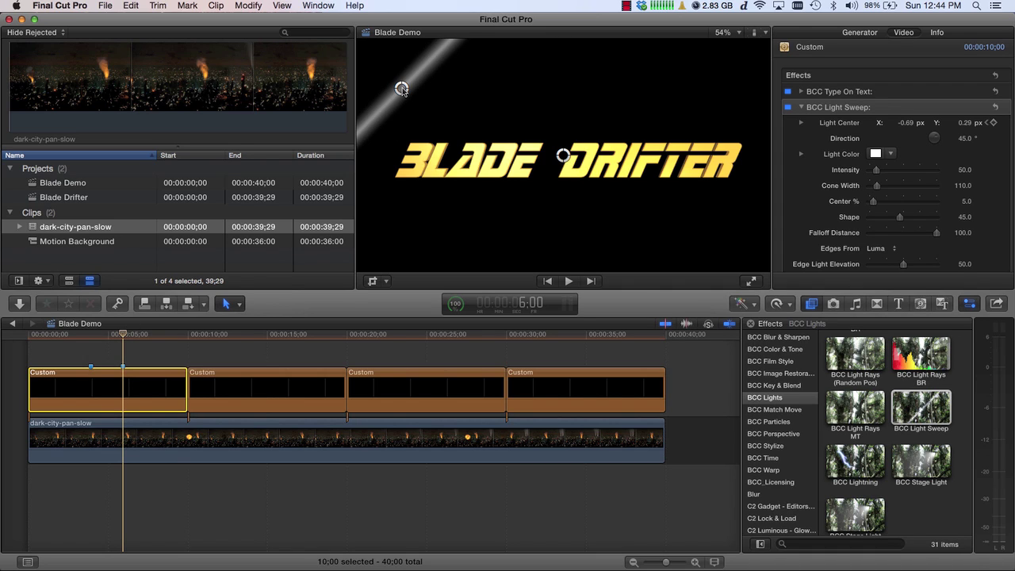
left_click_drag(402, 88, 606, 119)
left_click_drag(714, 140, 791, 194)
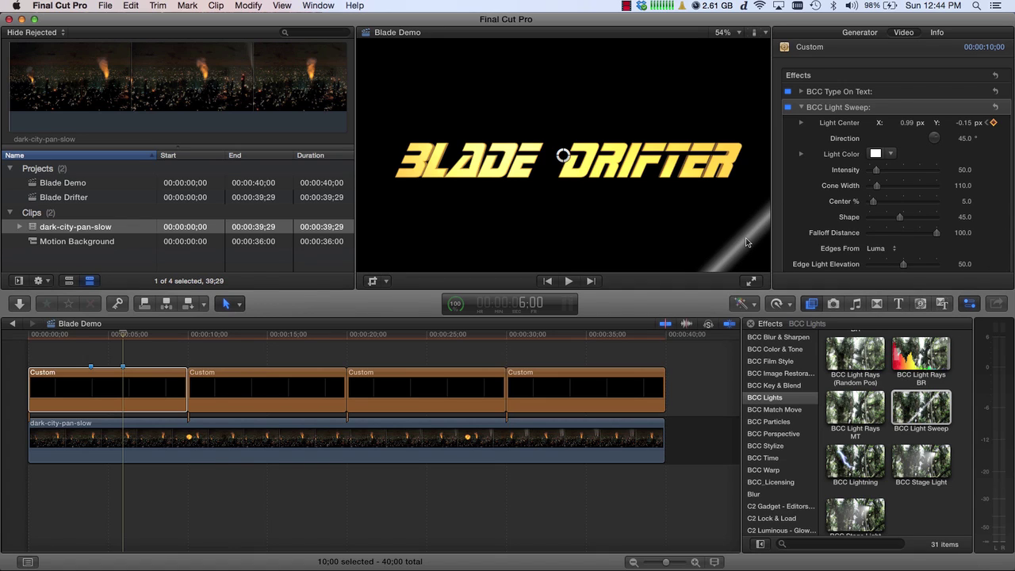
Keyframe the Light Sweep's Intensity at 50 at 4:00 and 6:00, and at its minimum one frame outside them, at 3:29 and 6:01
left_click(125, 333)
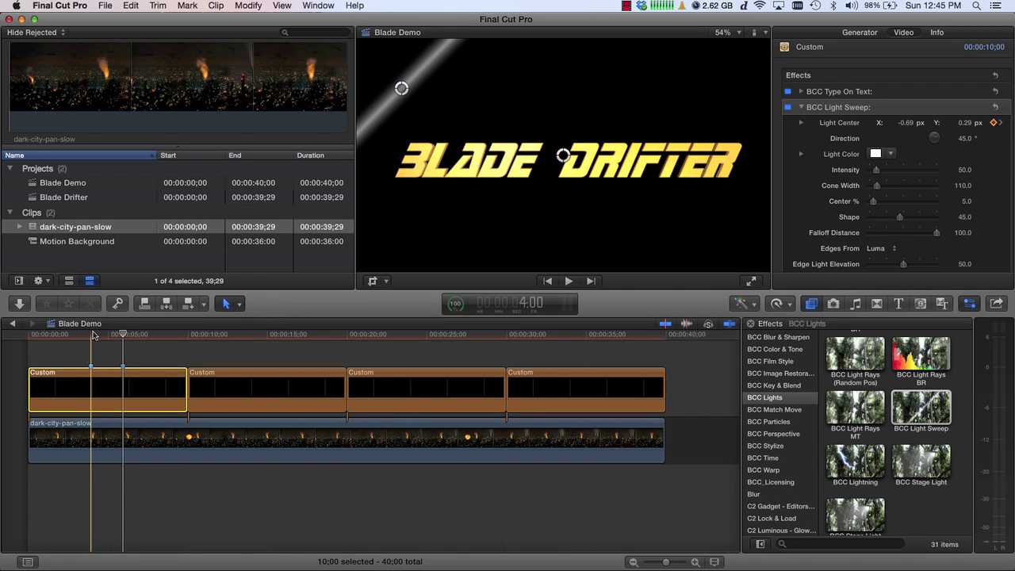
left_click(91, 335)
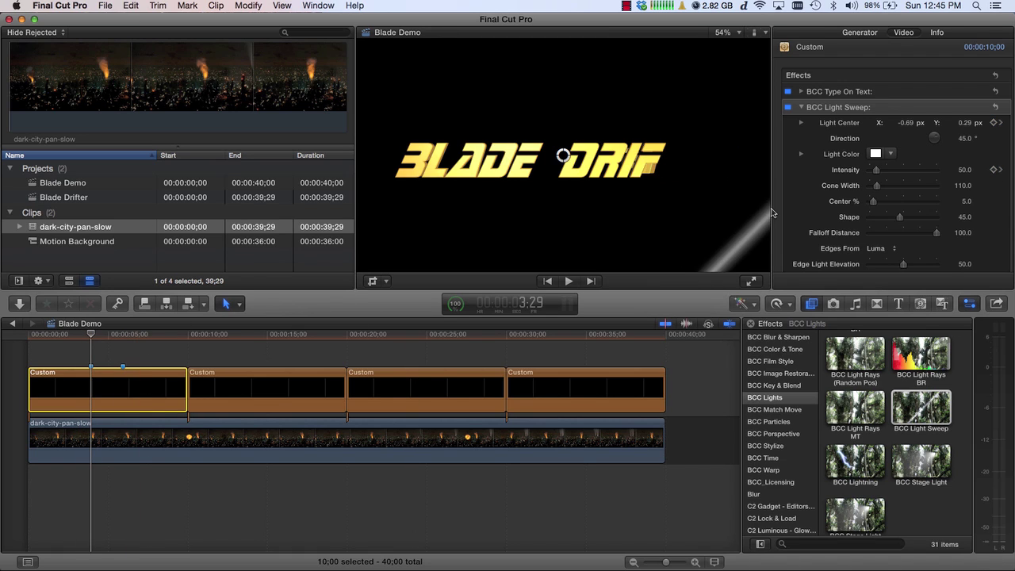
left_click_drag(878, 173, 847, 171)
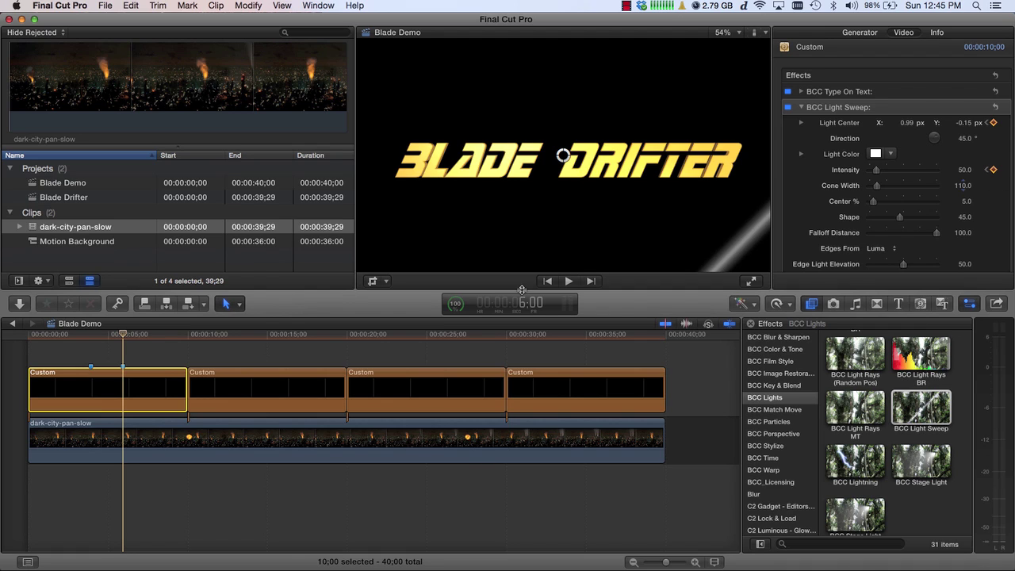
left_click(125, 334)
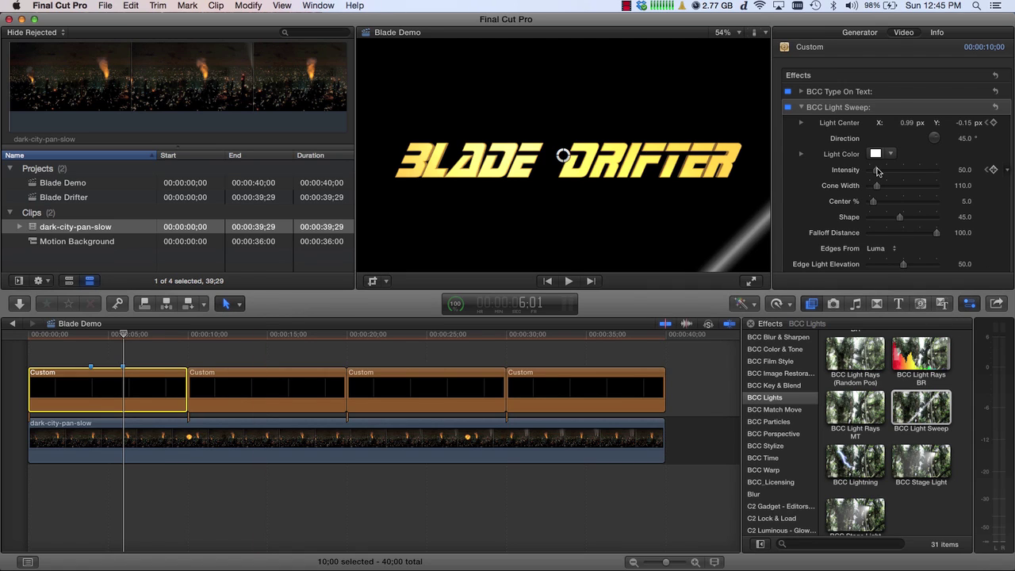
left_click_drag(877, 172, 847, 175)
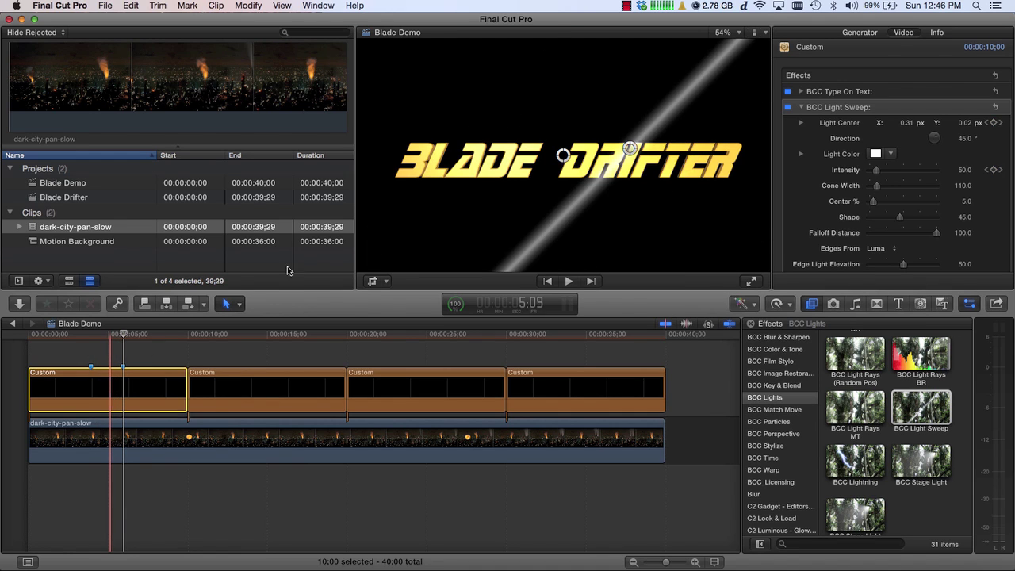
Set the first title's BCC Type On Text Blend Mode to None (Transparent Background)
left_click(802, 107)
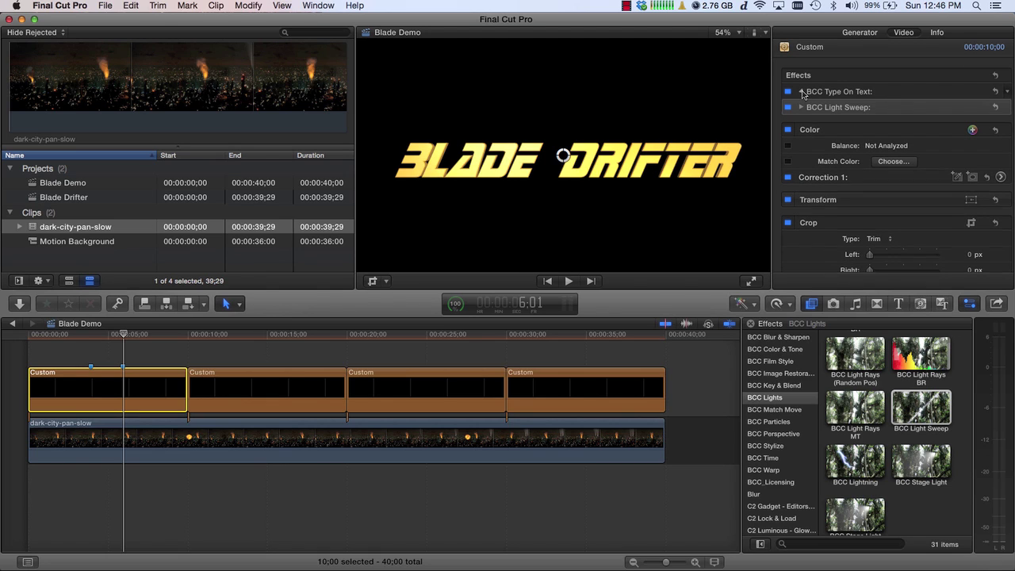
left_click(802, 92)
left_click(901, 139)
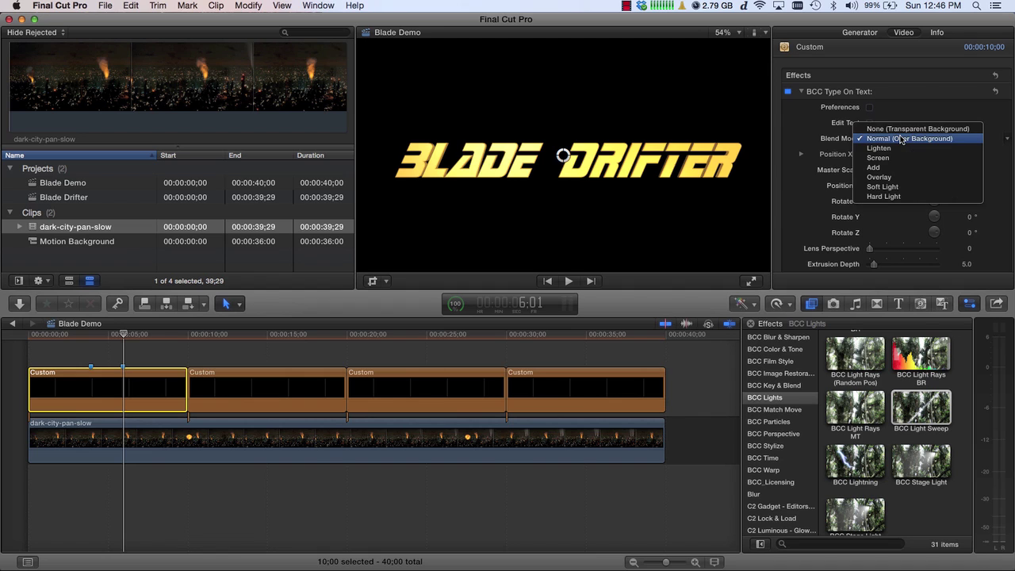
left_click(900, 128)
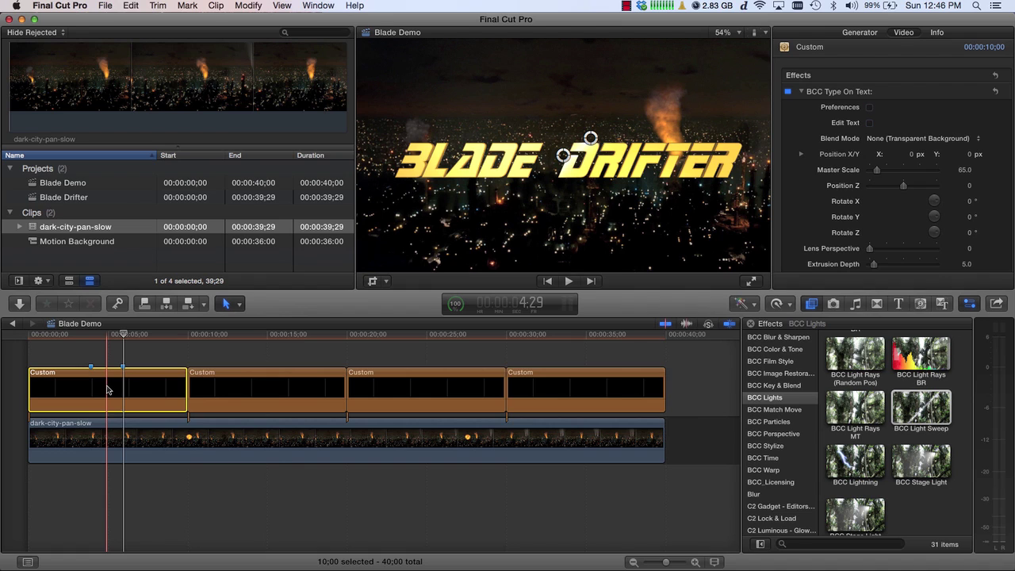
Paste only the BCC Light Sweep attribute from the first title onto the second title clip, maintaining keyframe timing
left_click(246, 383)
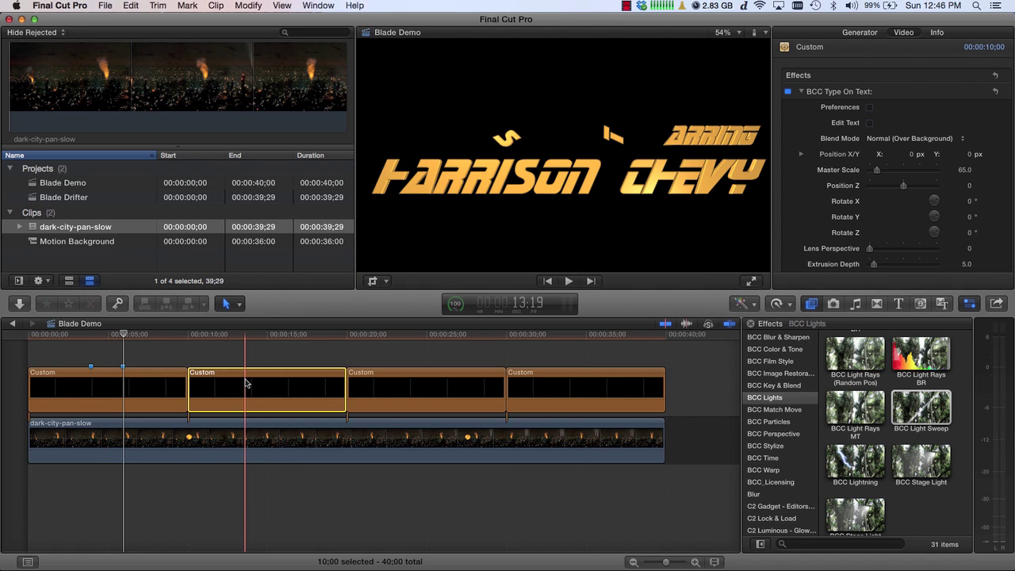
key("super+shift+v")
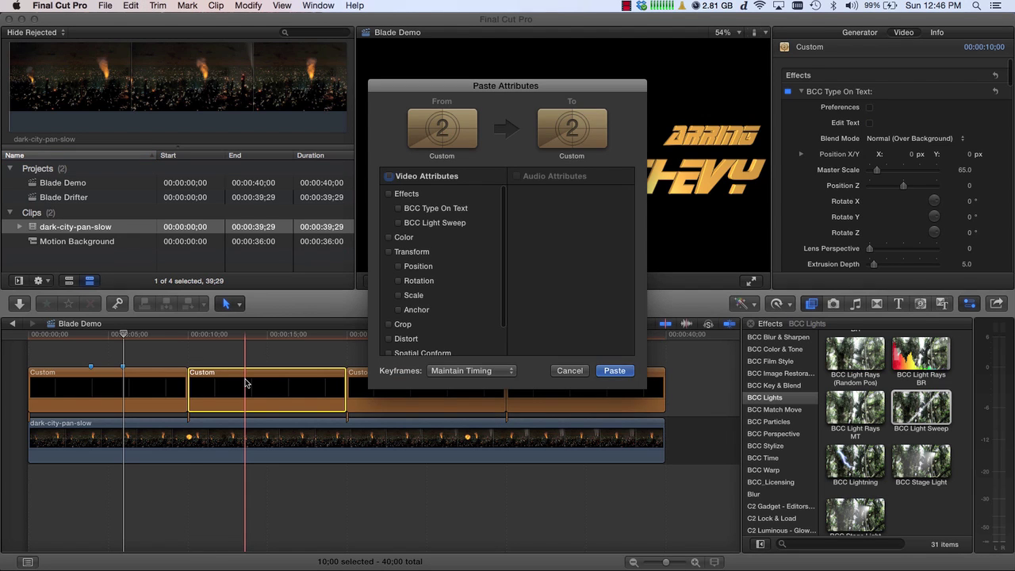
left_click(399, 224)
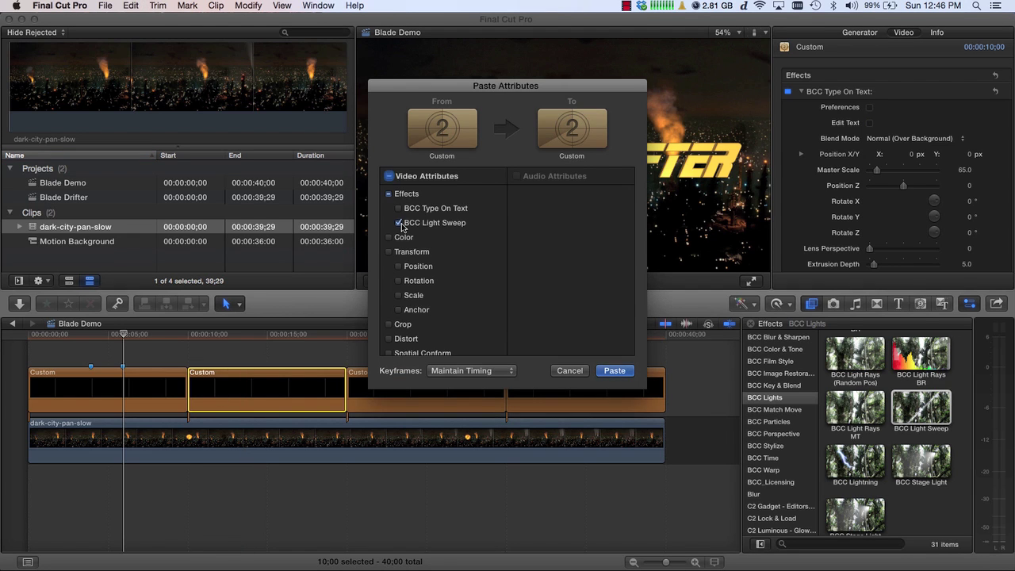
left_click(613, 371)
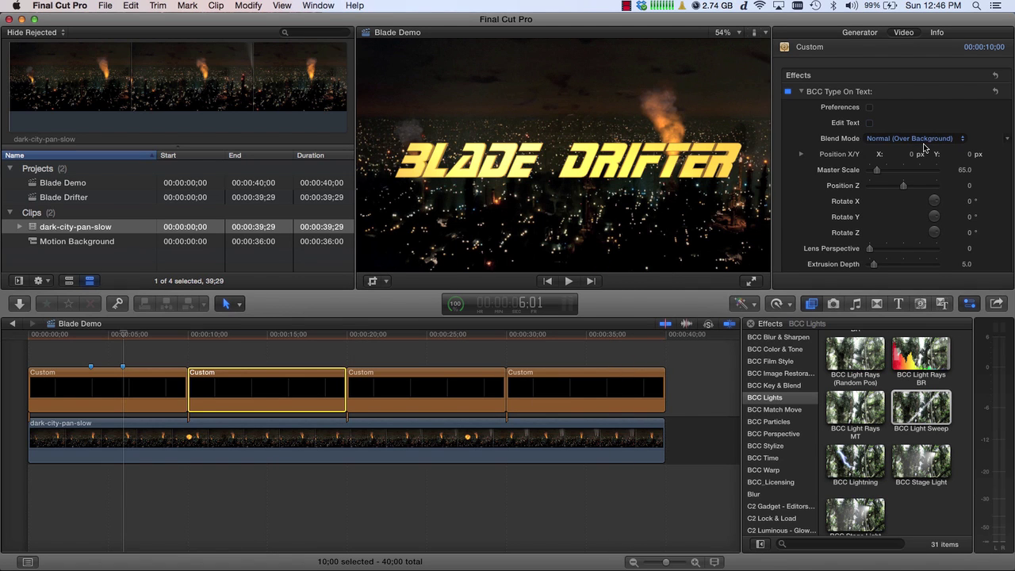
Set the second title's Type On Text Blend Mode to None (Transparent Background) and check its sweep around 15:16
left_click(924, 139)
left_click(921, 129)
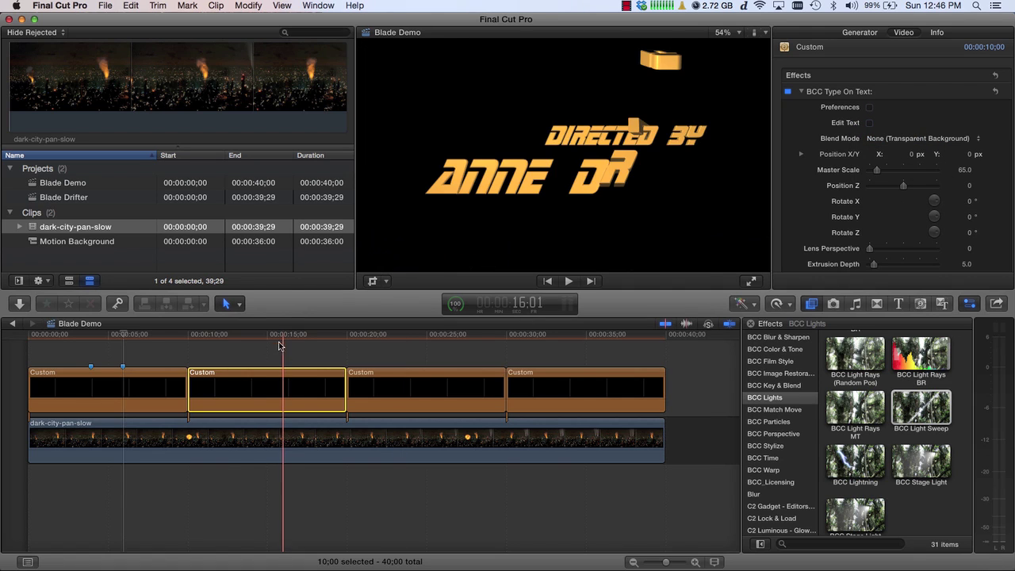
left_click(276, 335)
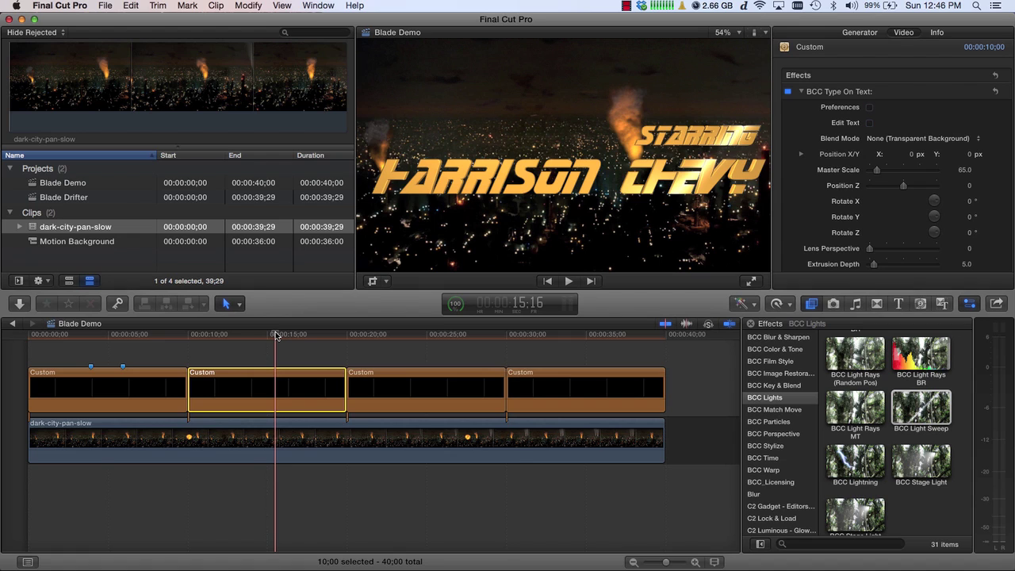
On the third title clip, set Blend Mode to None (Transparent Background) and paste only the BCC Light Sweep attribute, maintaining timing
left_click(427, 336)
left_click(426, 386)
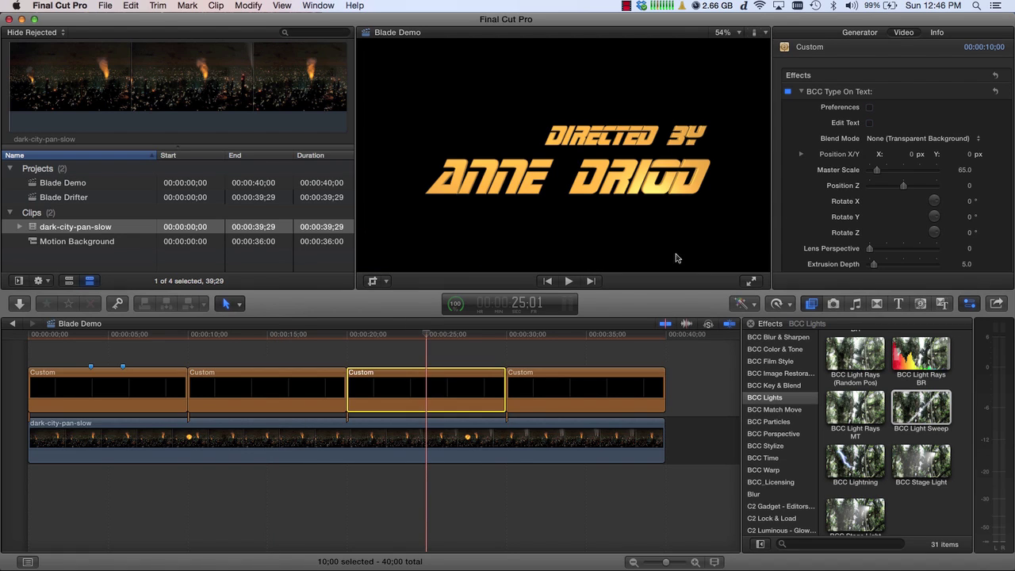
left_click(890, 139)
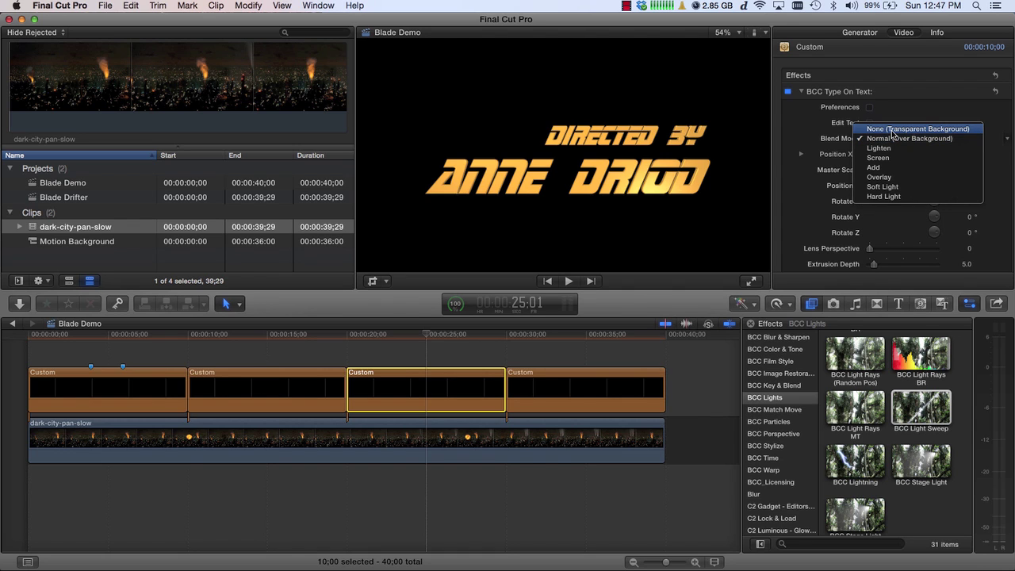
left_click(891, 129)
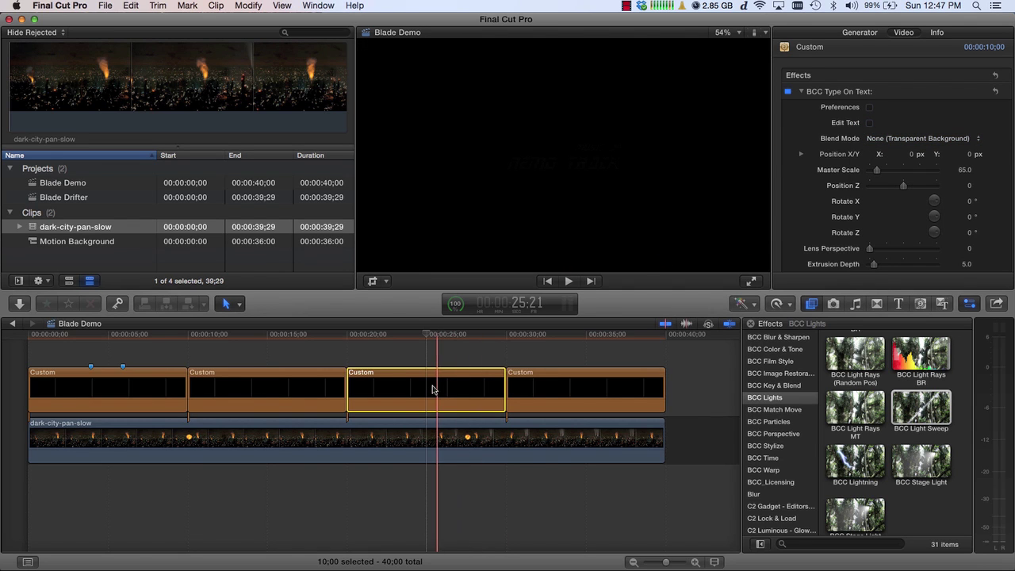
key("super+shift+v")
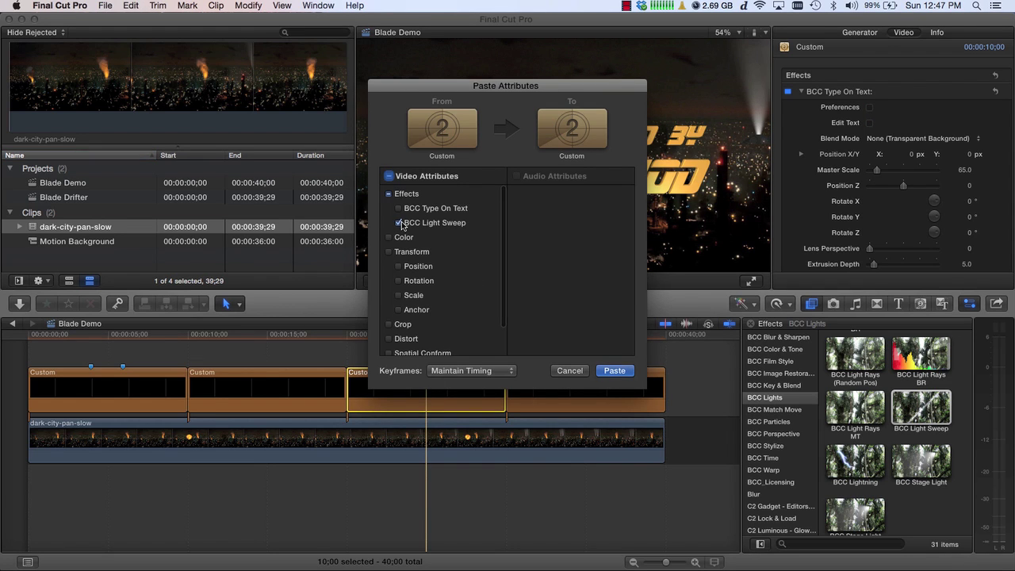
left_click(613, 371)
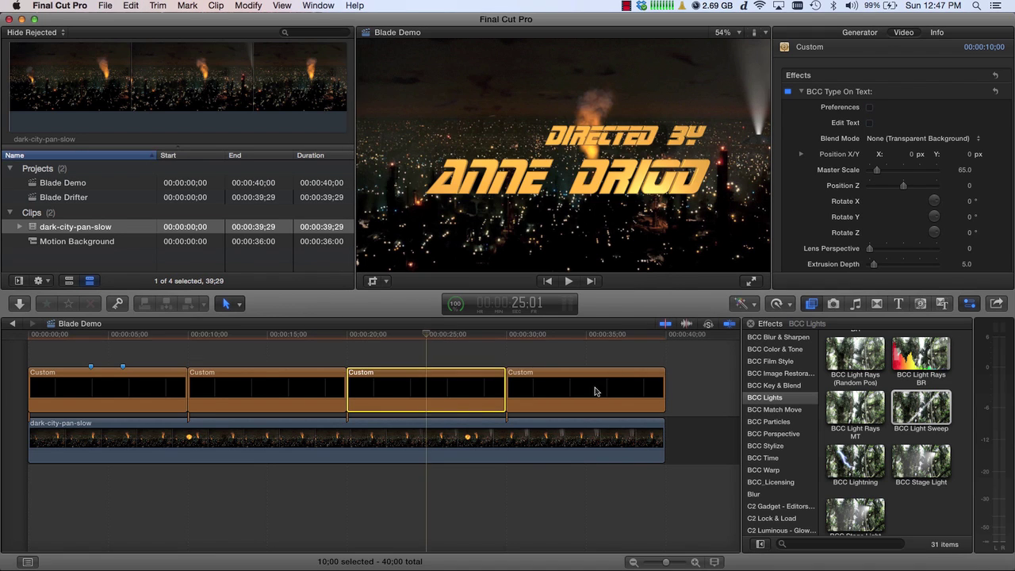
On the fourth title clip, set Blend Mode to None (Transparent Background) and paste only the BCC Light Sweep attribute, maintaining timing
left_click(588, 398)
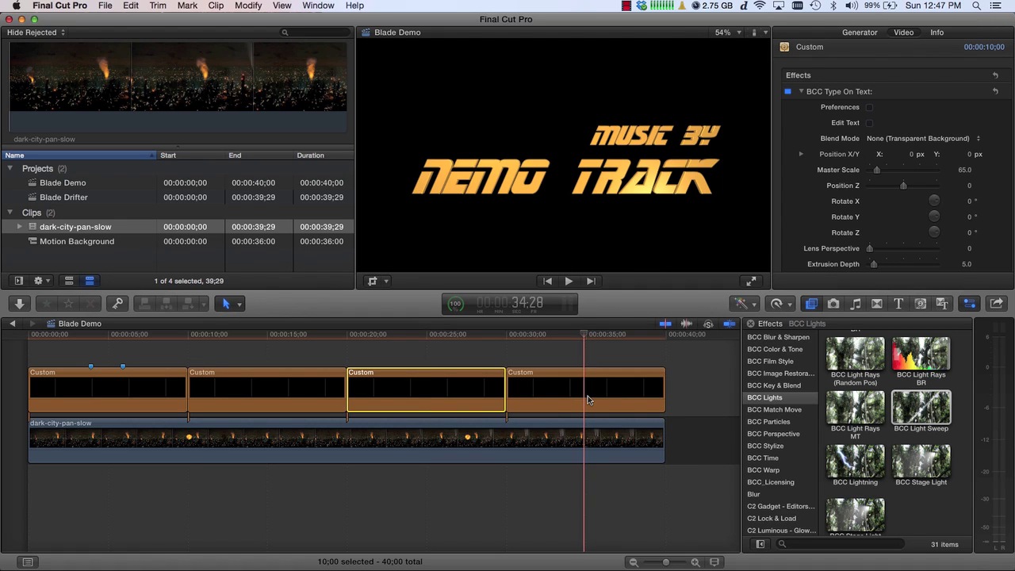
left_click(937, 147)
left_click(920, 128)
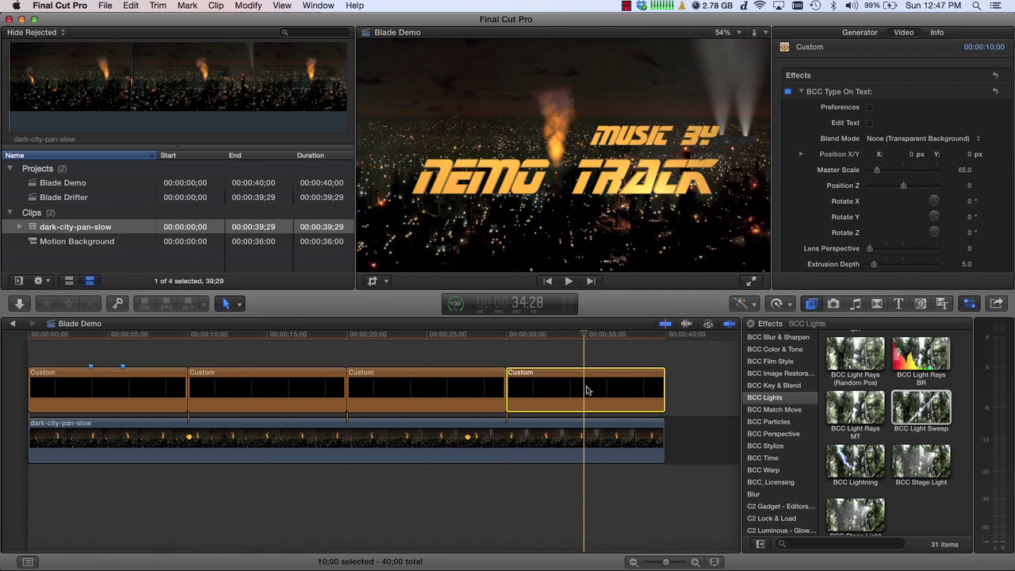
key("super+shift+v")
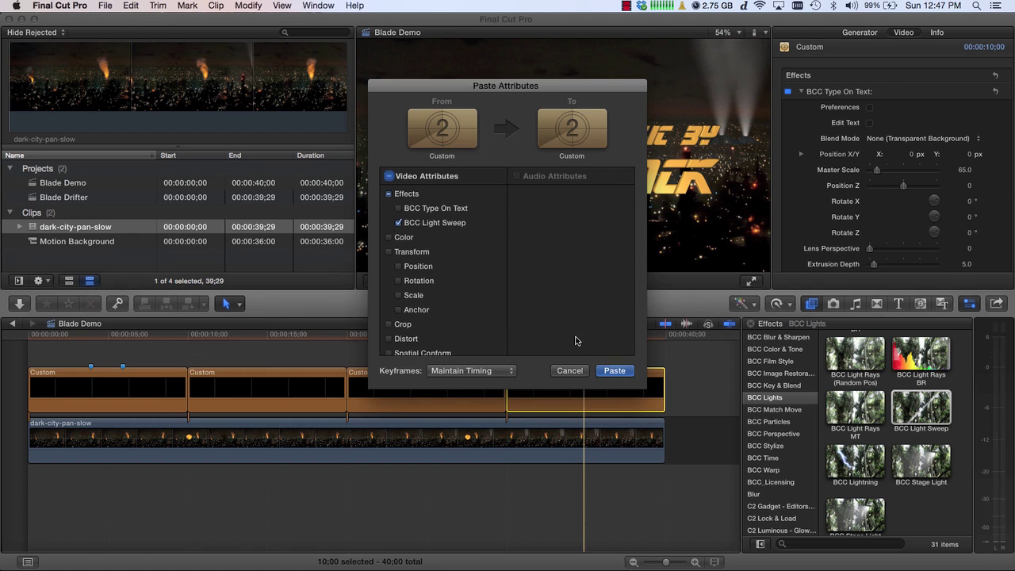
left_click(612, 371)
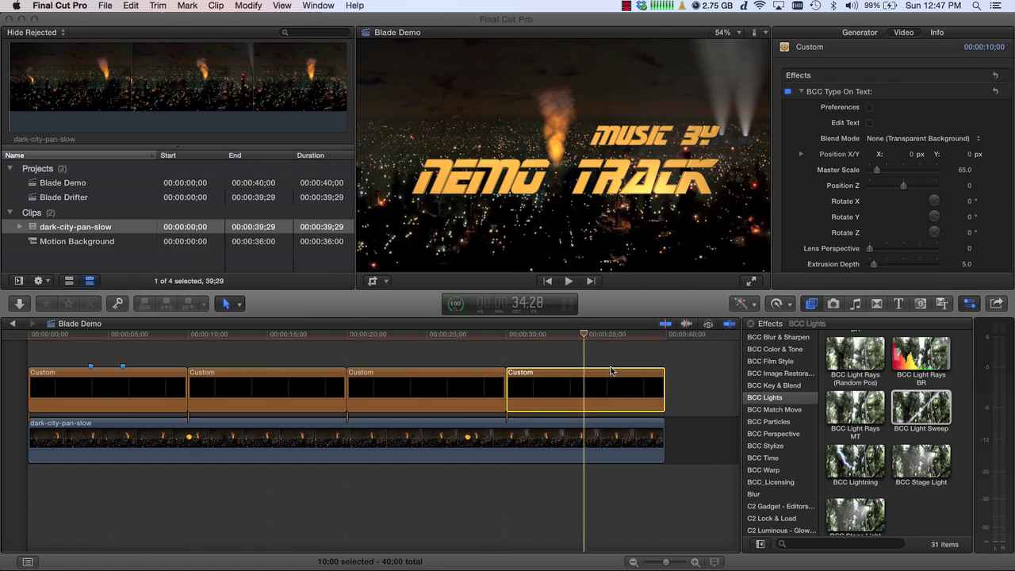